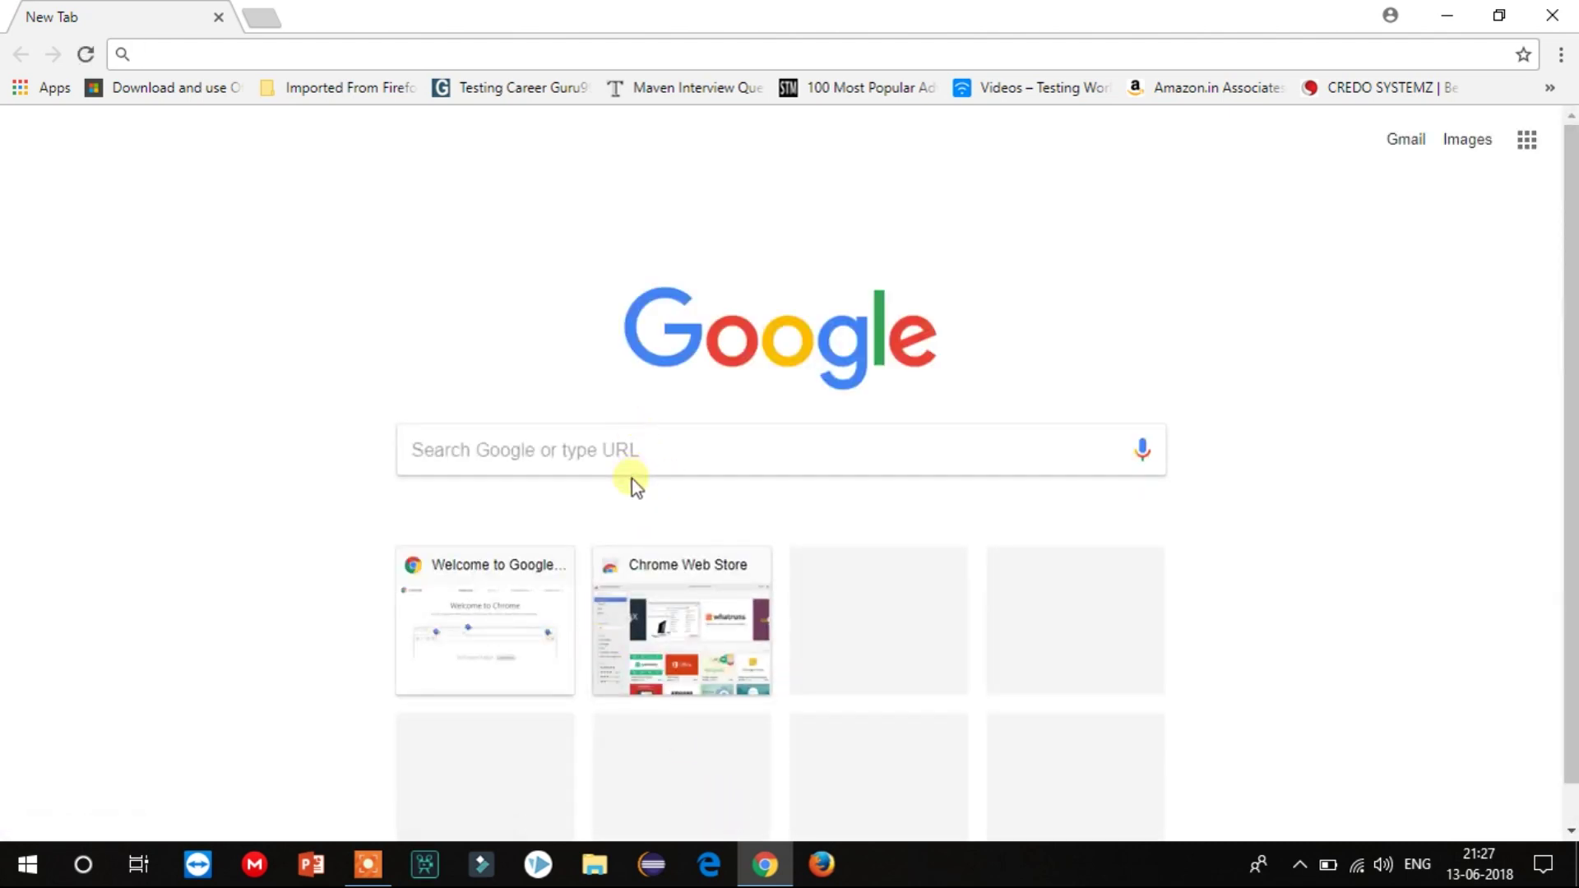
Search Google for 'jir download' and open Atlassian's Download Jira Software Server result.
left_click(628, 450)
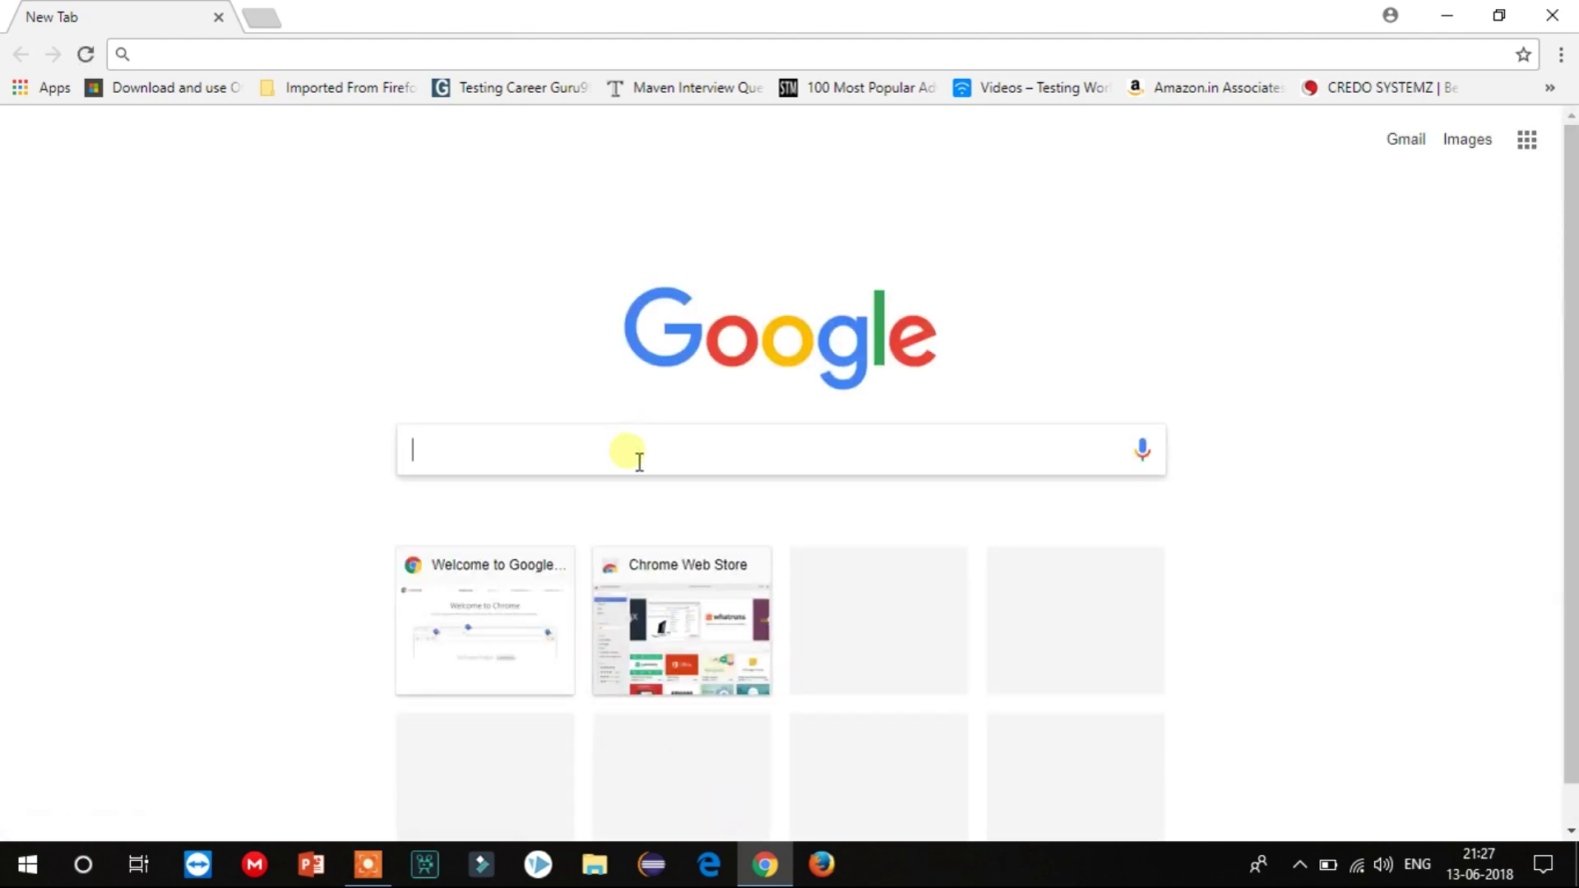
type("jir download")
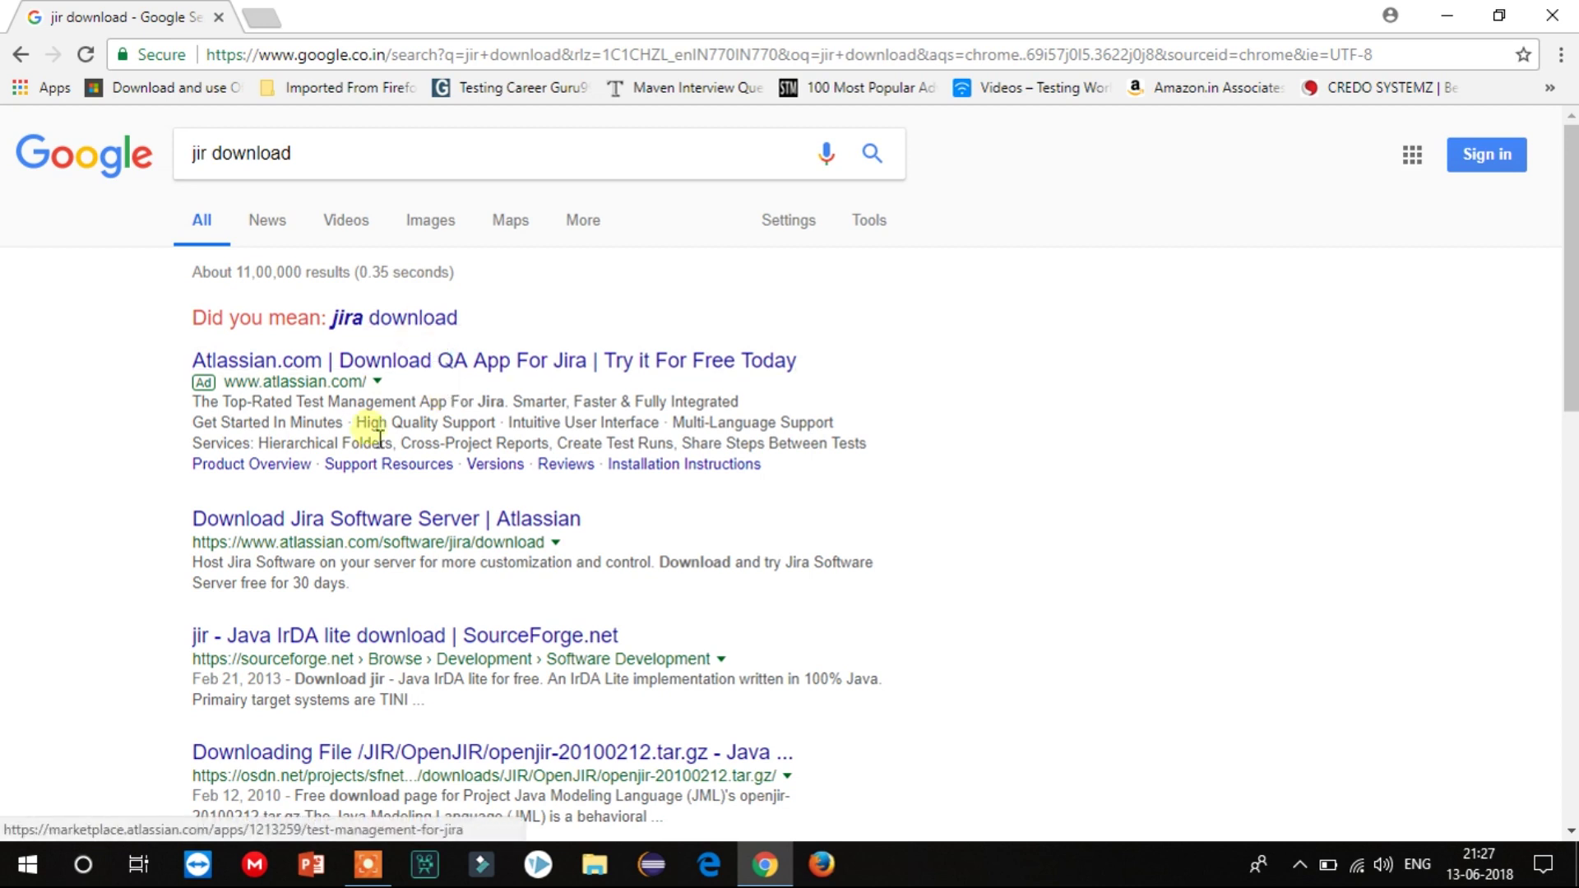
left_click(401, 527)
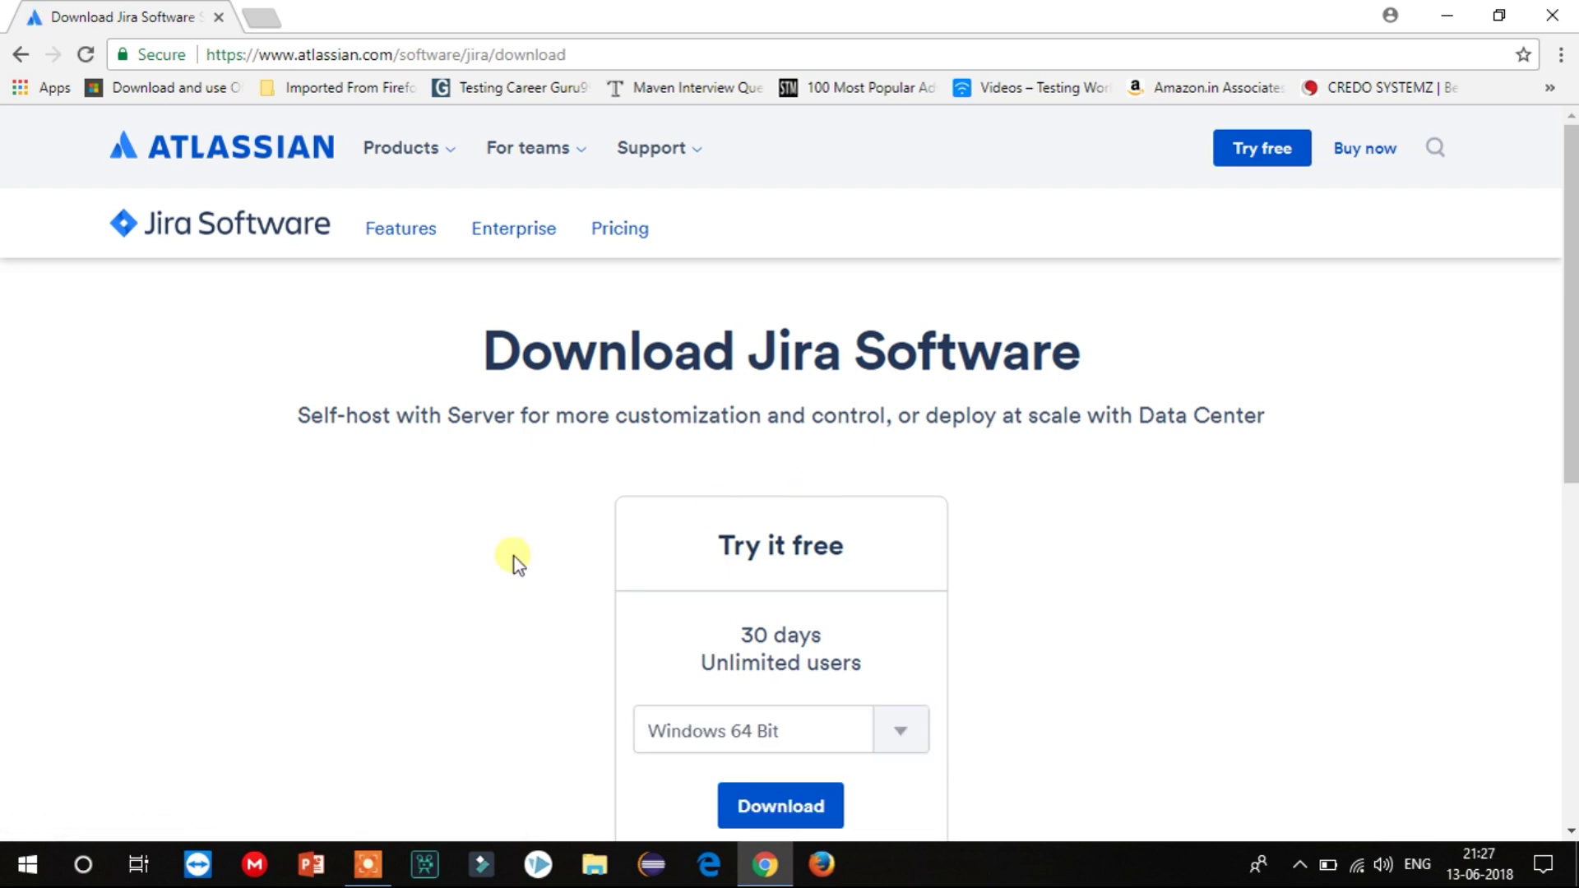
Choose Windows 64 Bit and save the Jira Software Server installer to Downloads.
scroll(1297, 511, "down", 2)
left_click(927, 585)
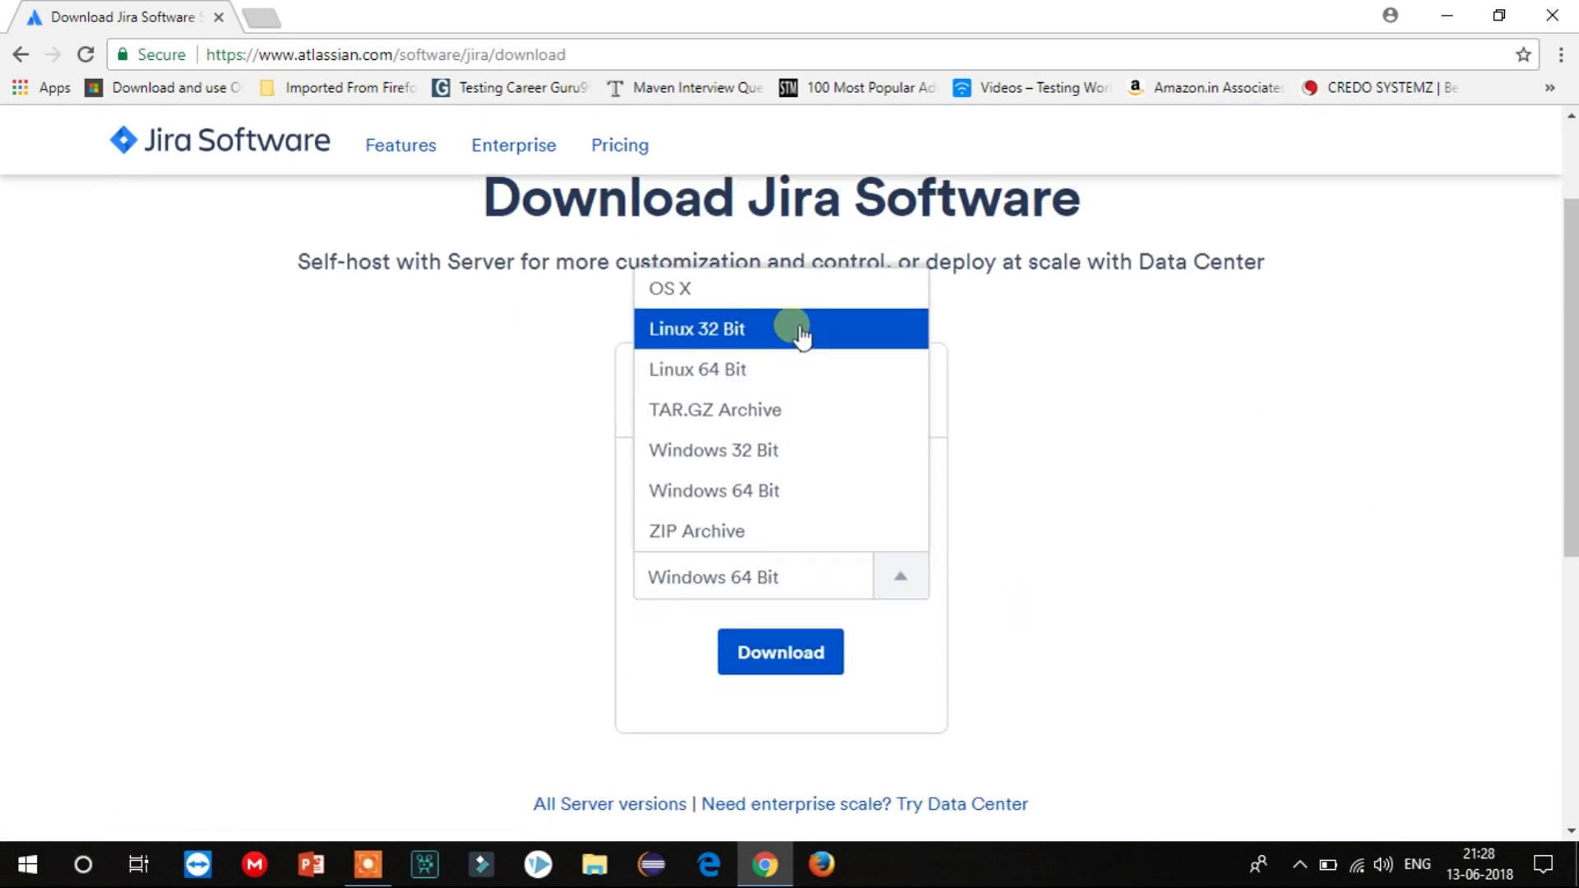
left_click(798, 492)
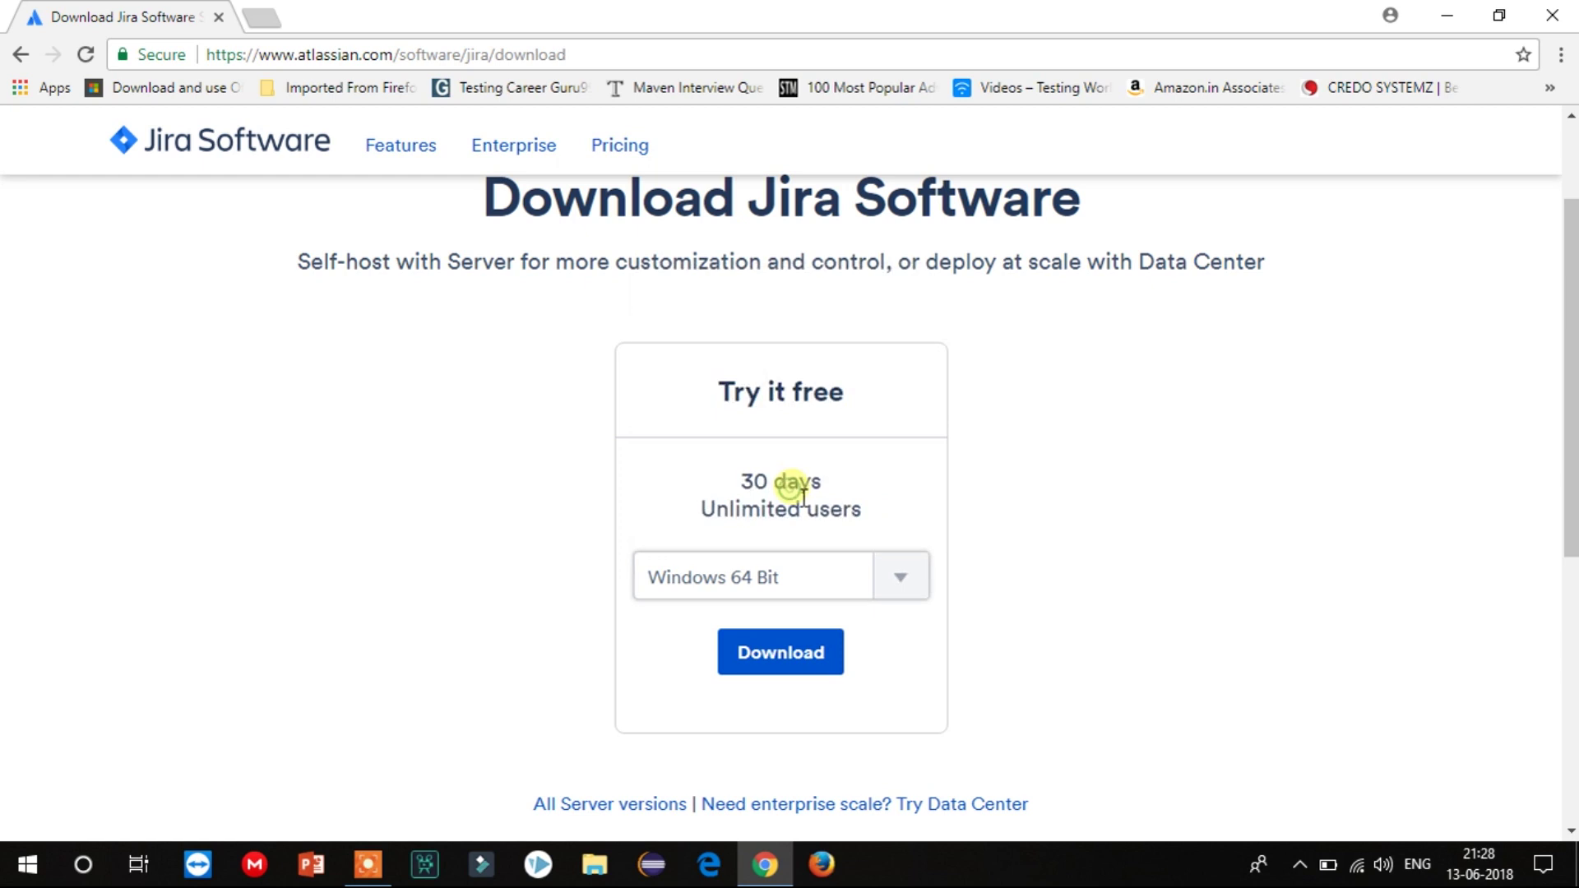
left_click(798, 663)
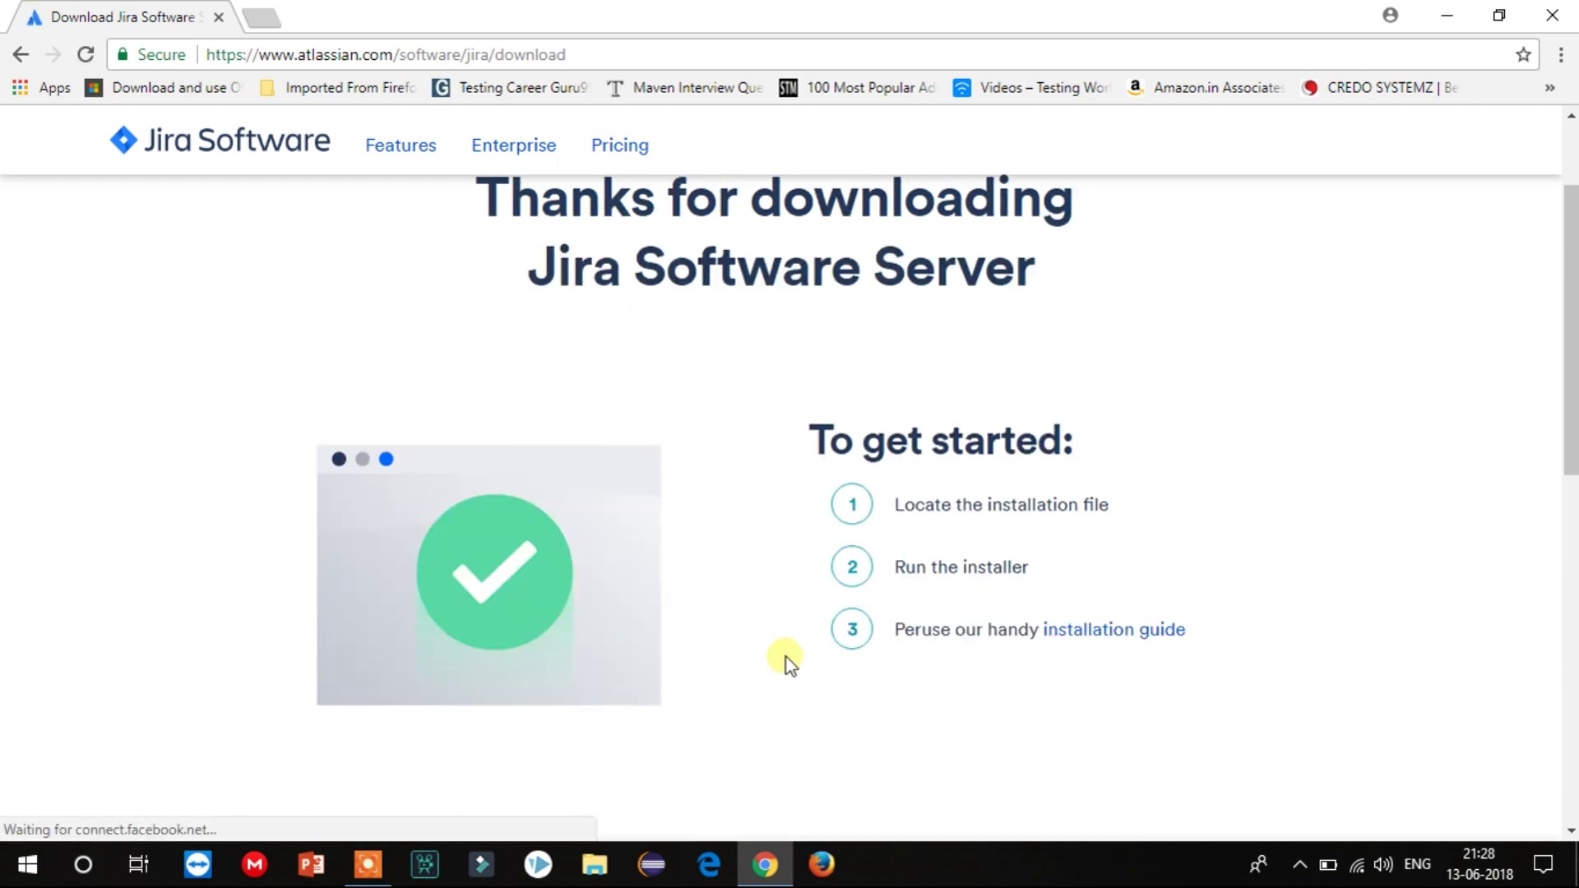
left_click(614, 515)
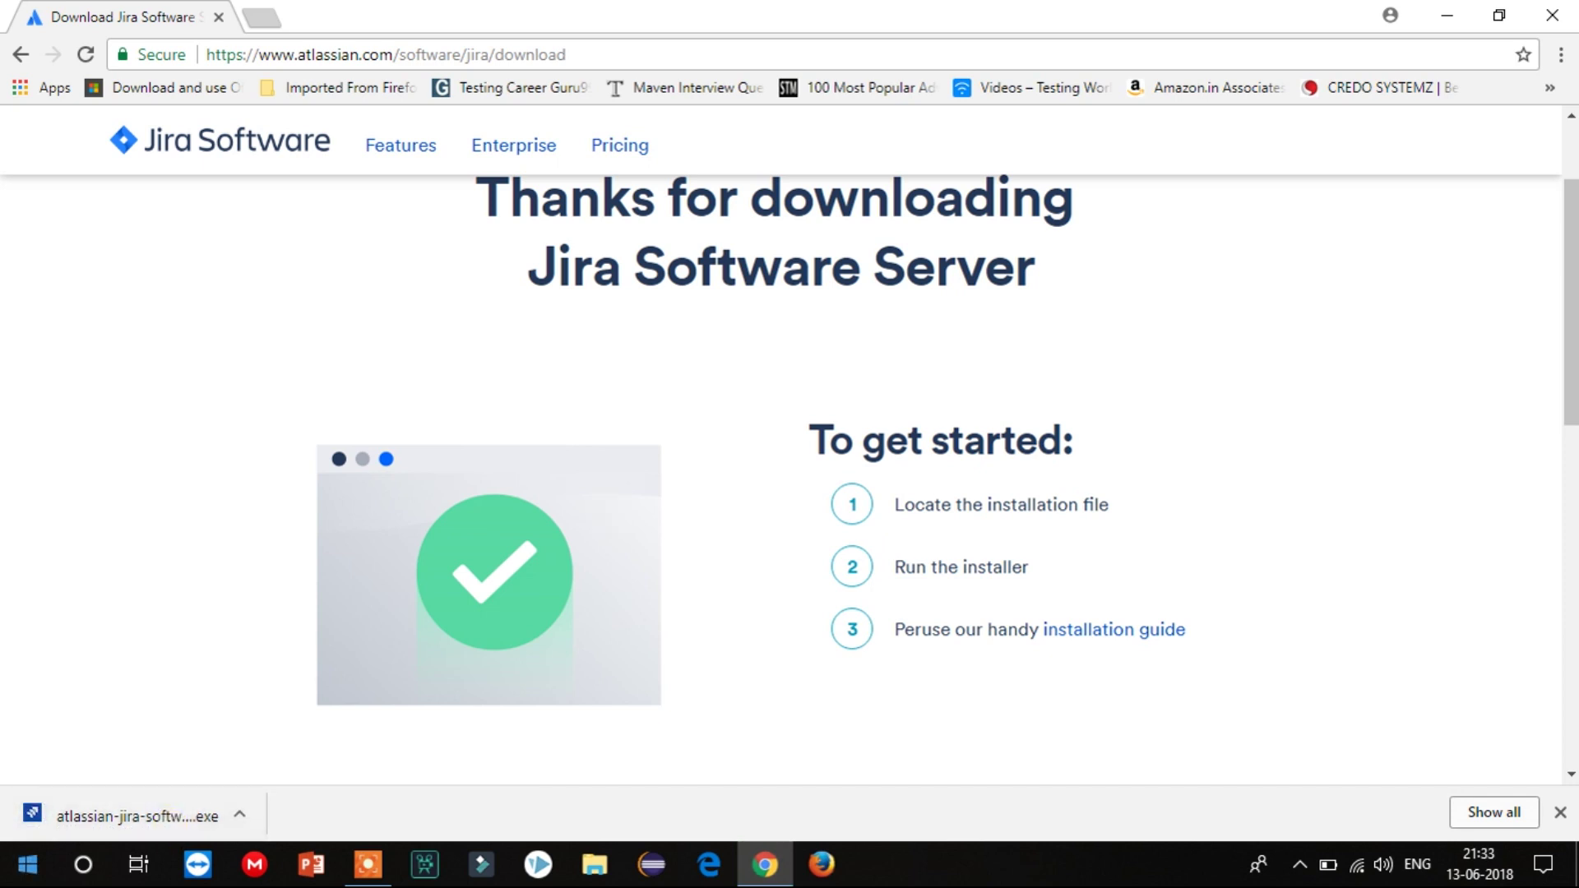
Run the downloaded Jira installer and choose Express Install with default settings.
left_click(115, 813)
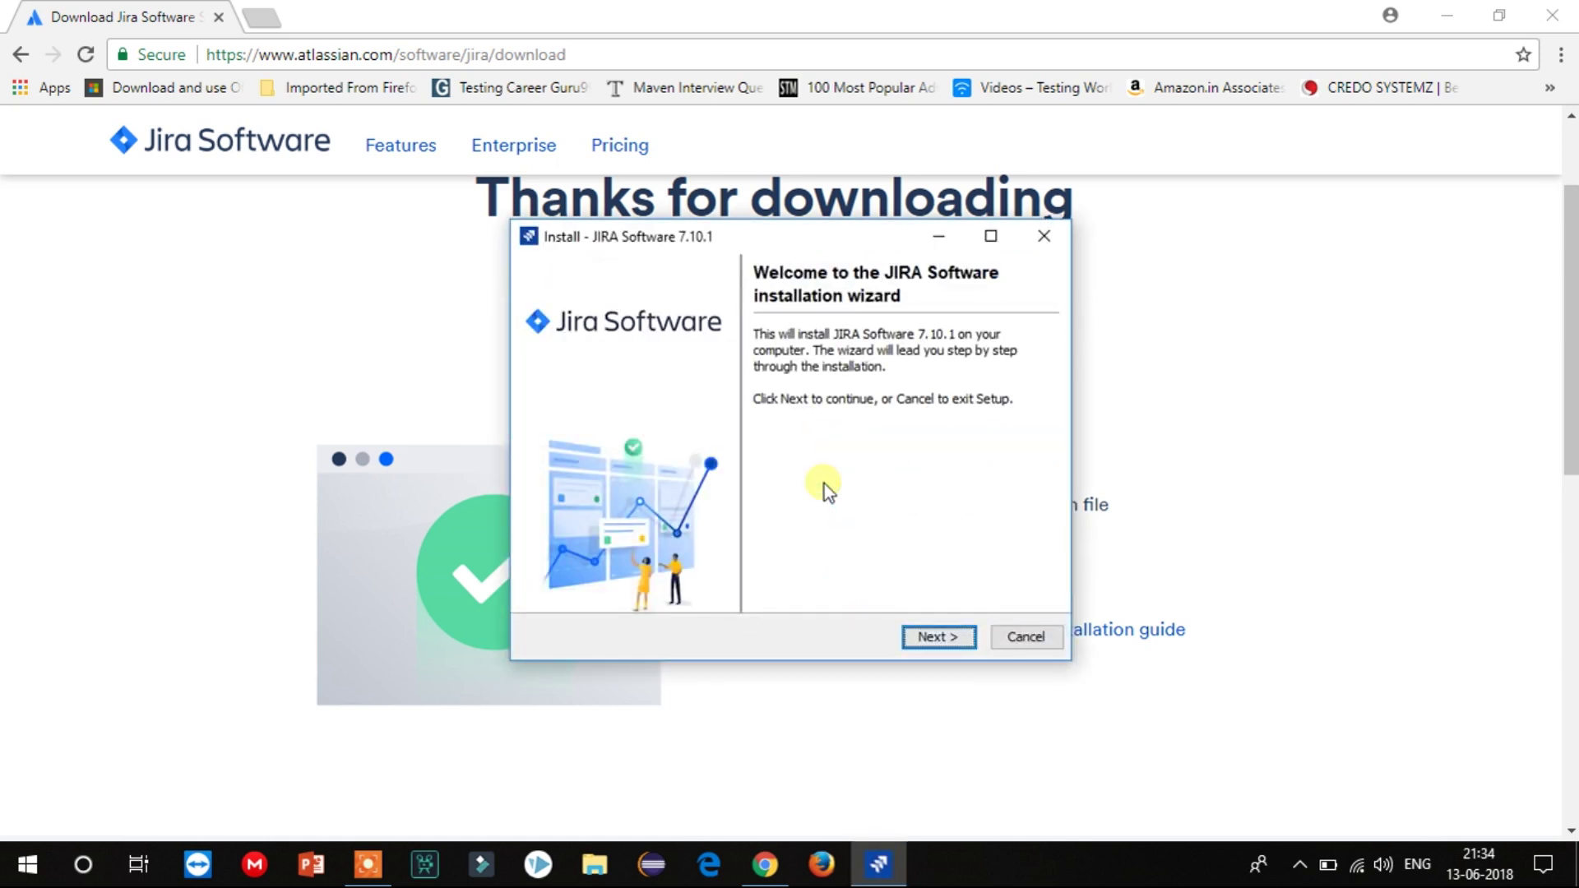
left_click(934, 637)
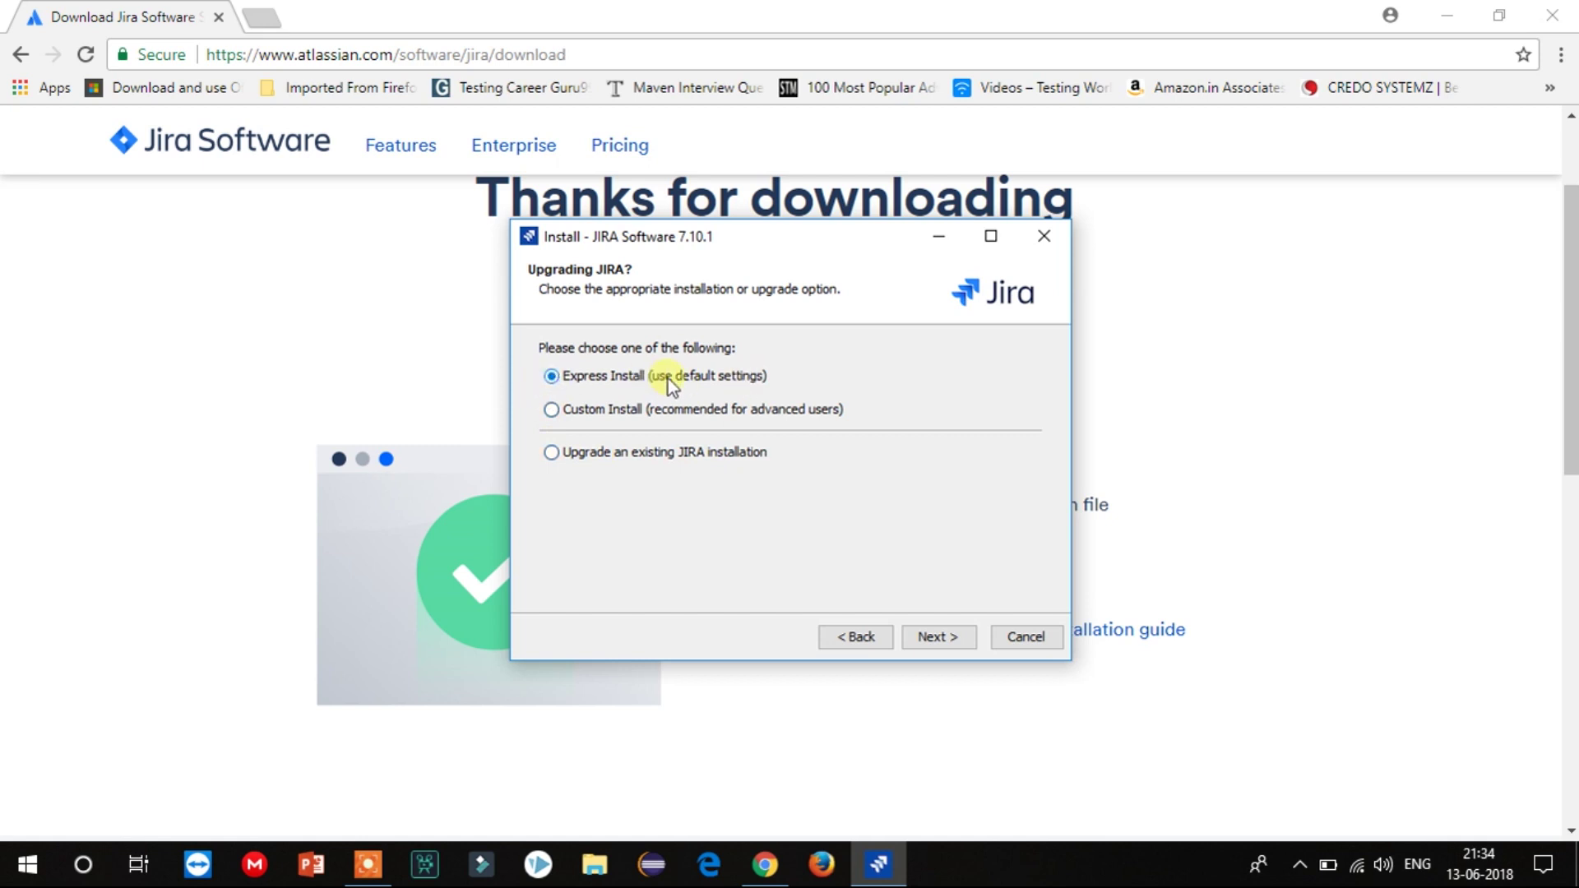
left_click(936, 631)
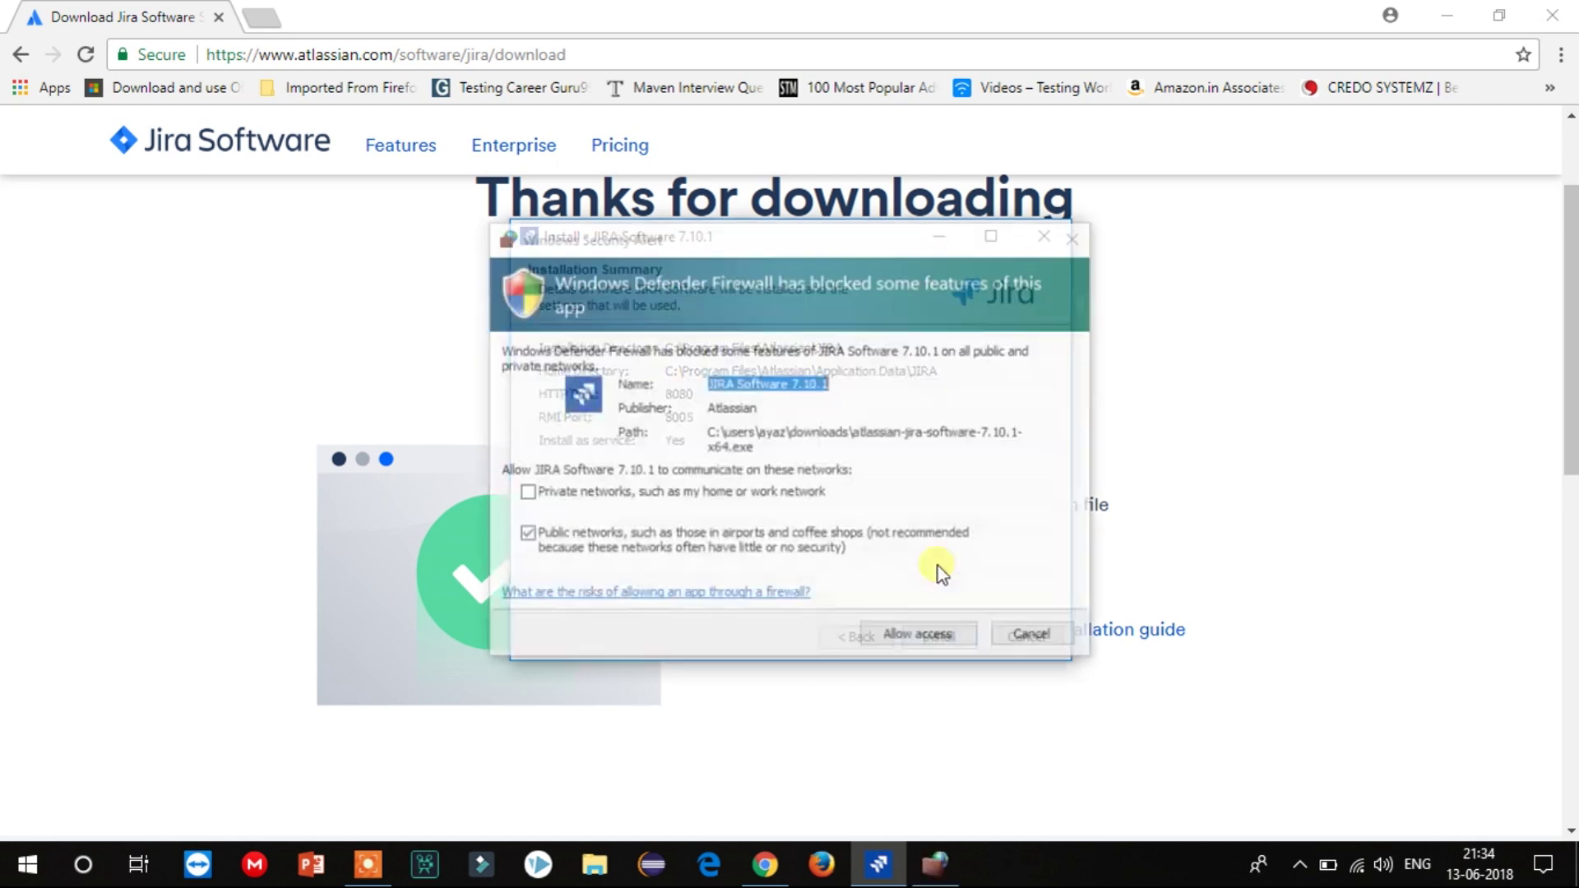
Allow Jira through the firewall on private networks only, then start installing.
left_click(524, 493)
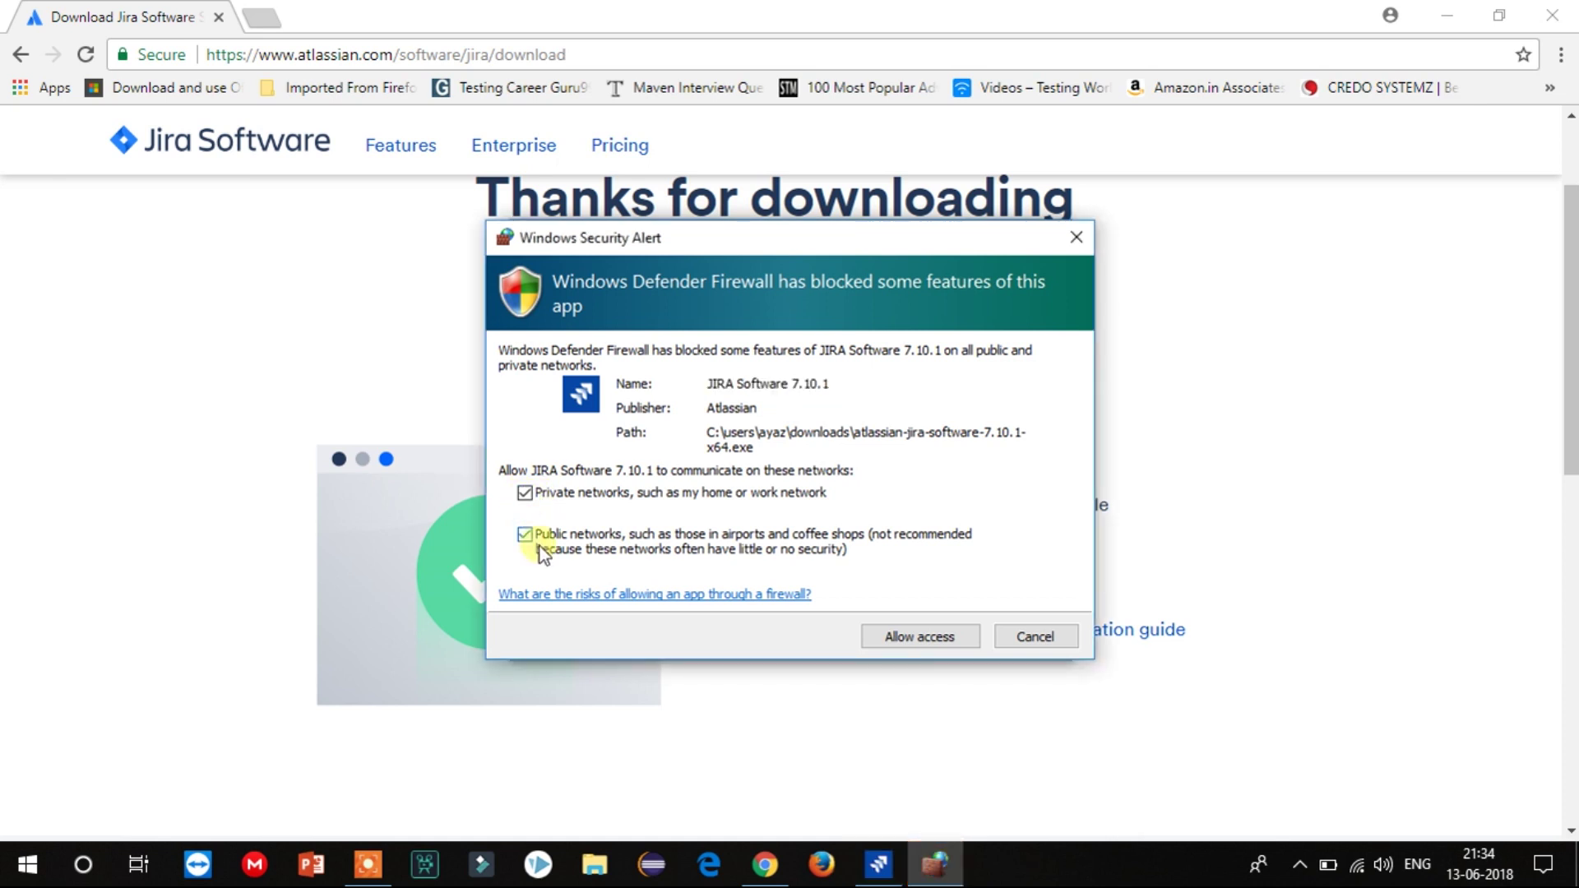
left_click(524, 535)
key("Return")
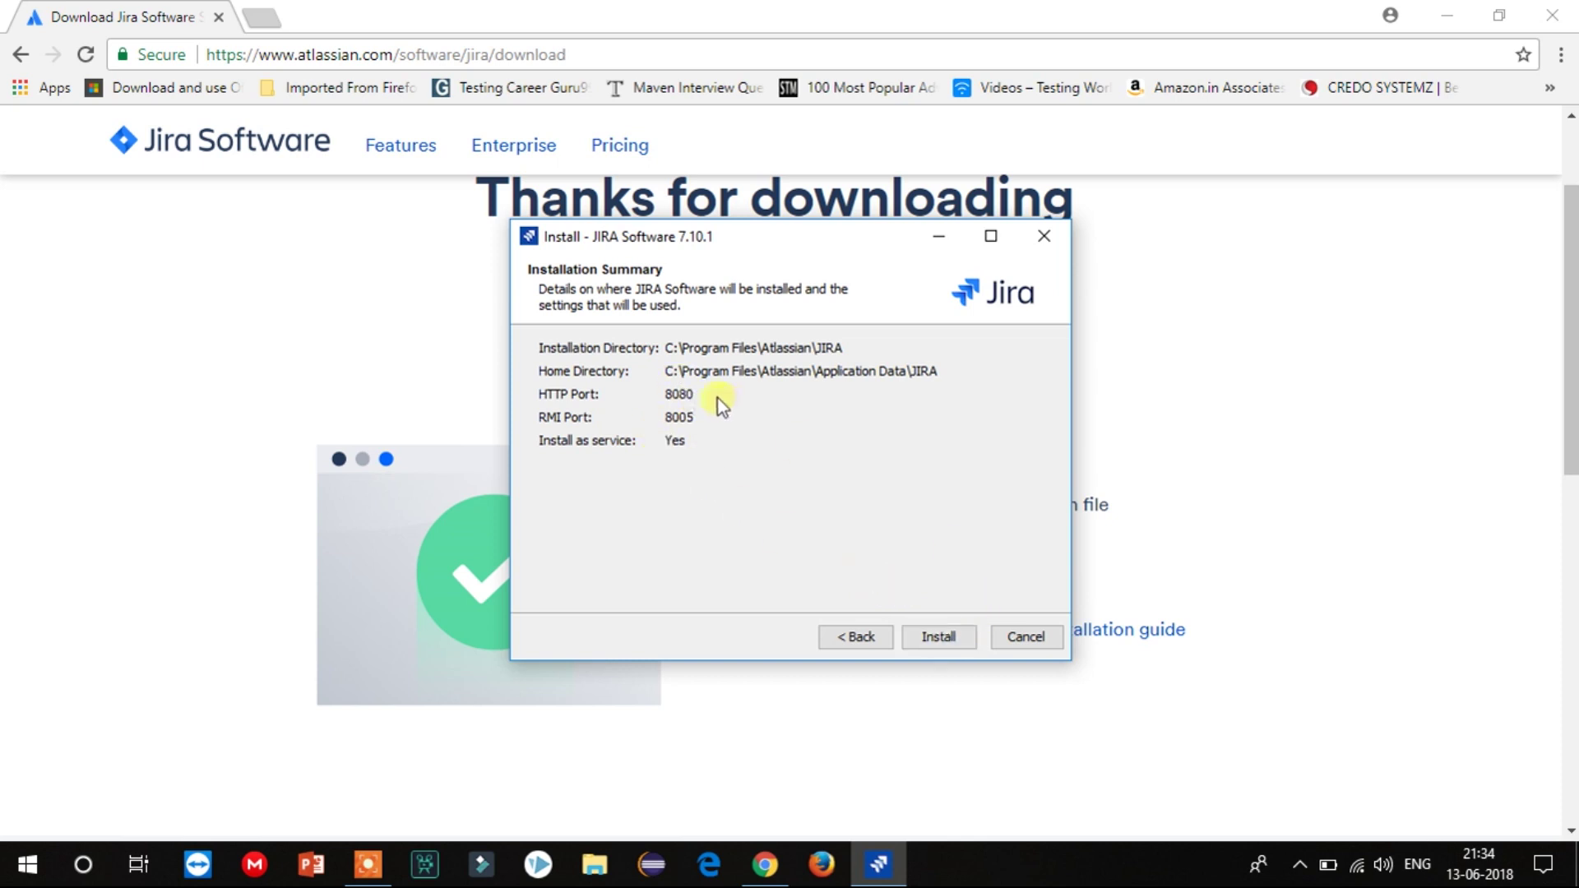
left_click(939, 643)
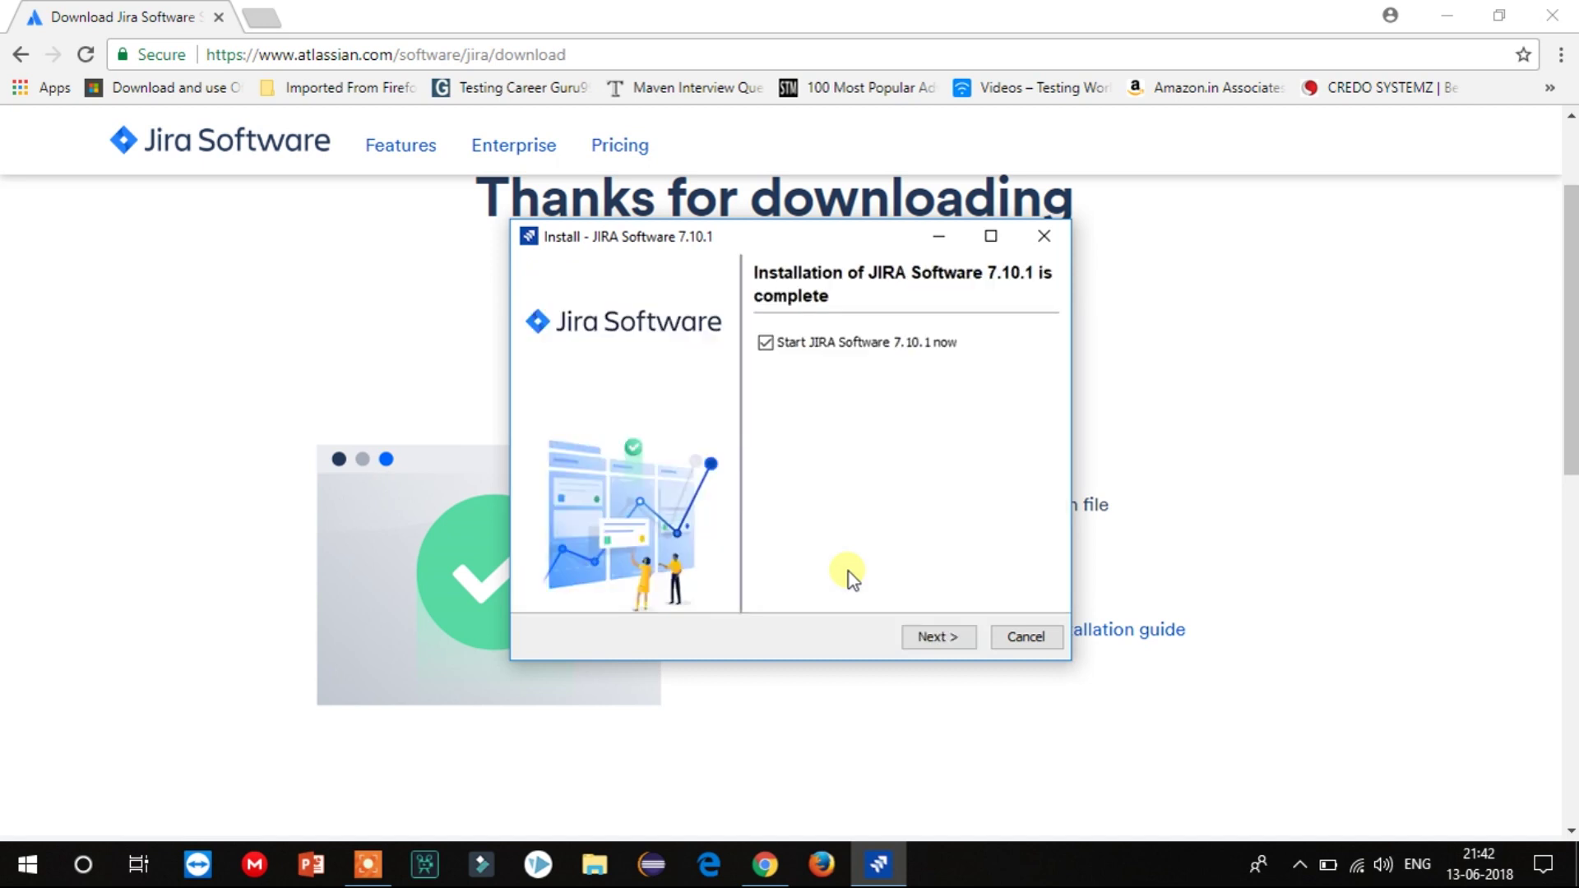
Finish the installer with JIRA Software 7.10.1 started and launched in the browser.
left_click(929, 640)
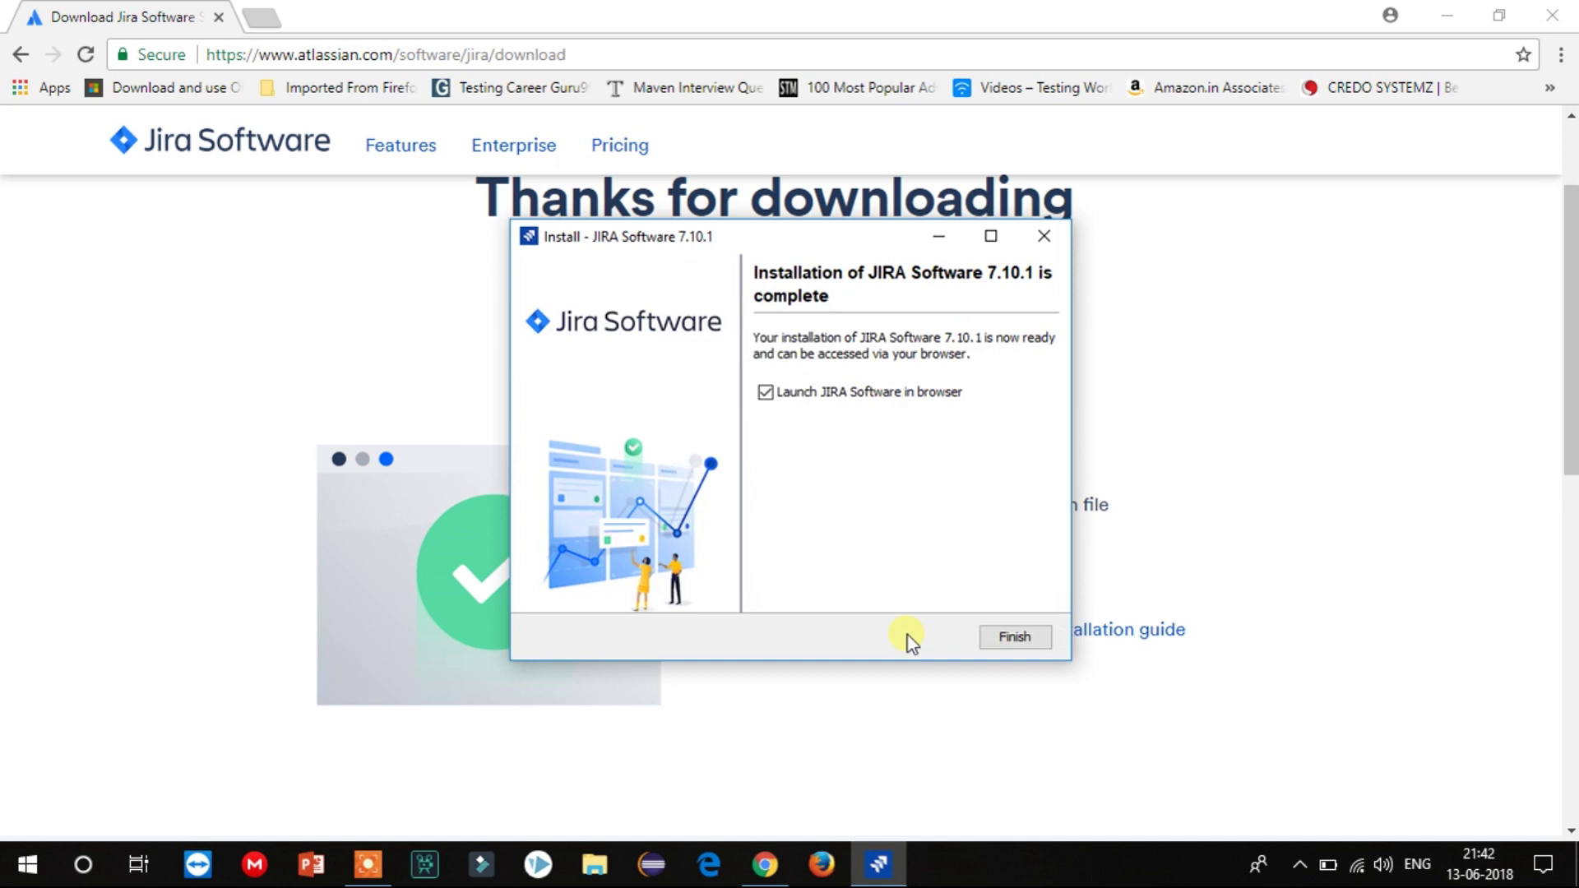
left_click(1029, 640)
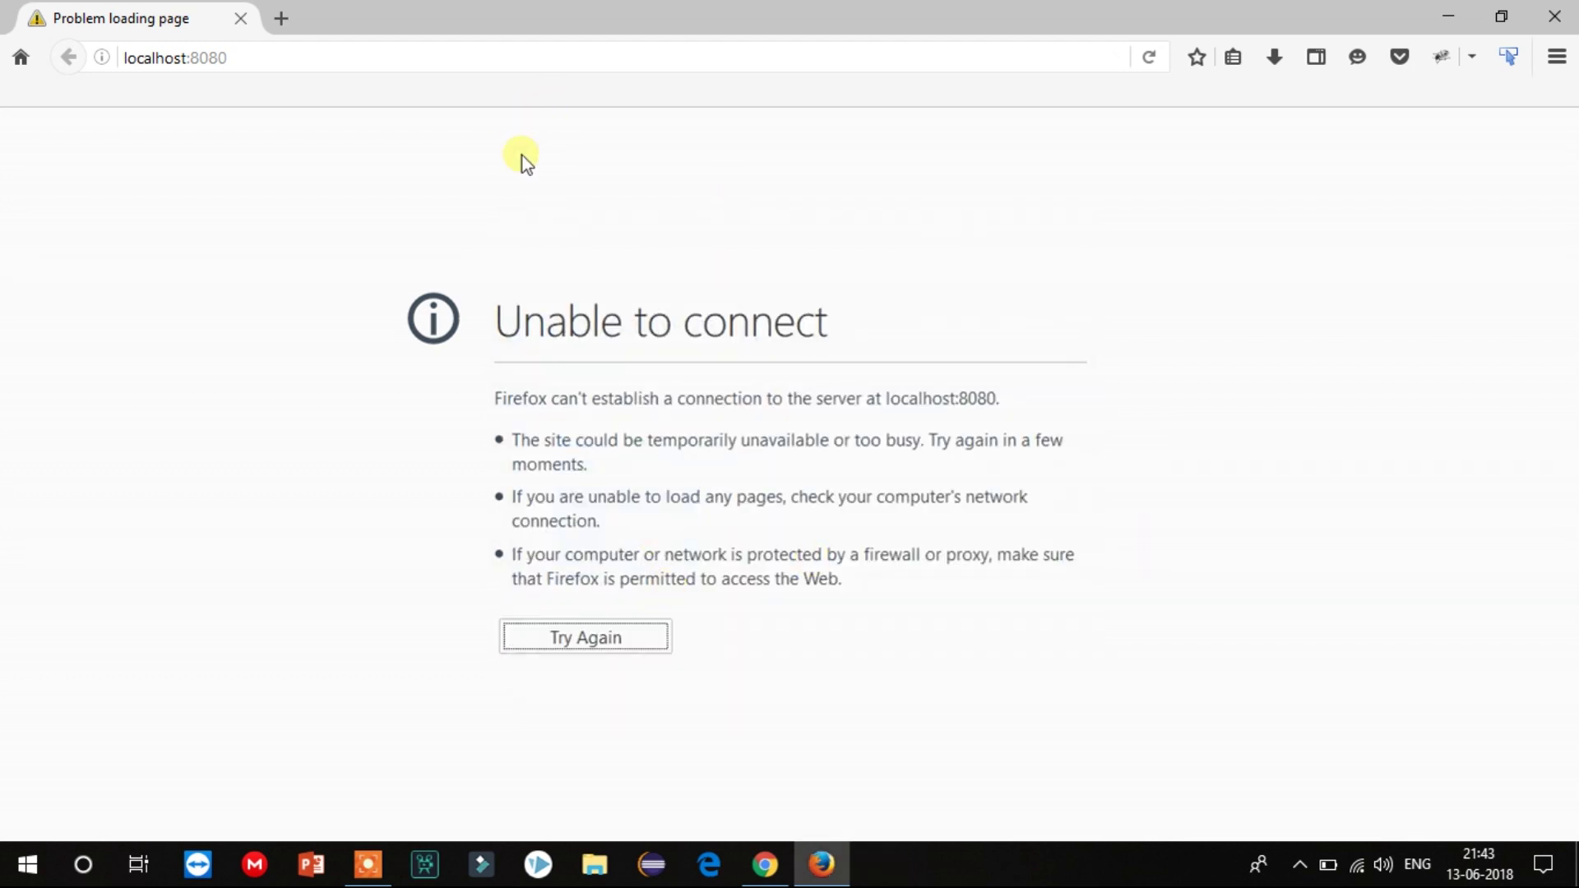
Reload localhost:8080 in Firefox, which still cannot connect, then close Firefox.
left_click(278, 60)
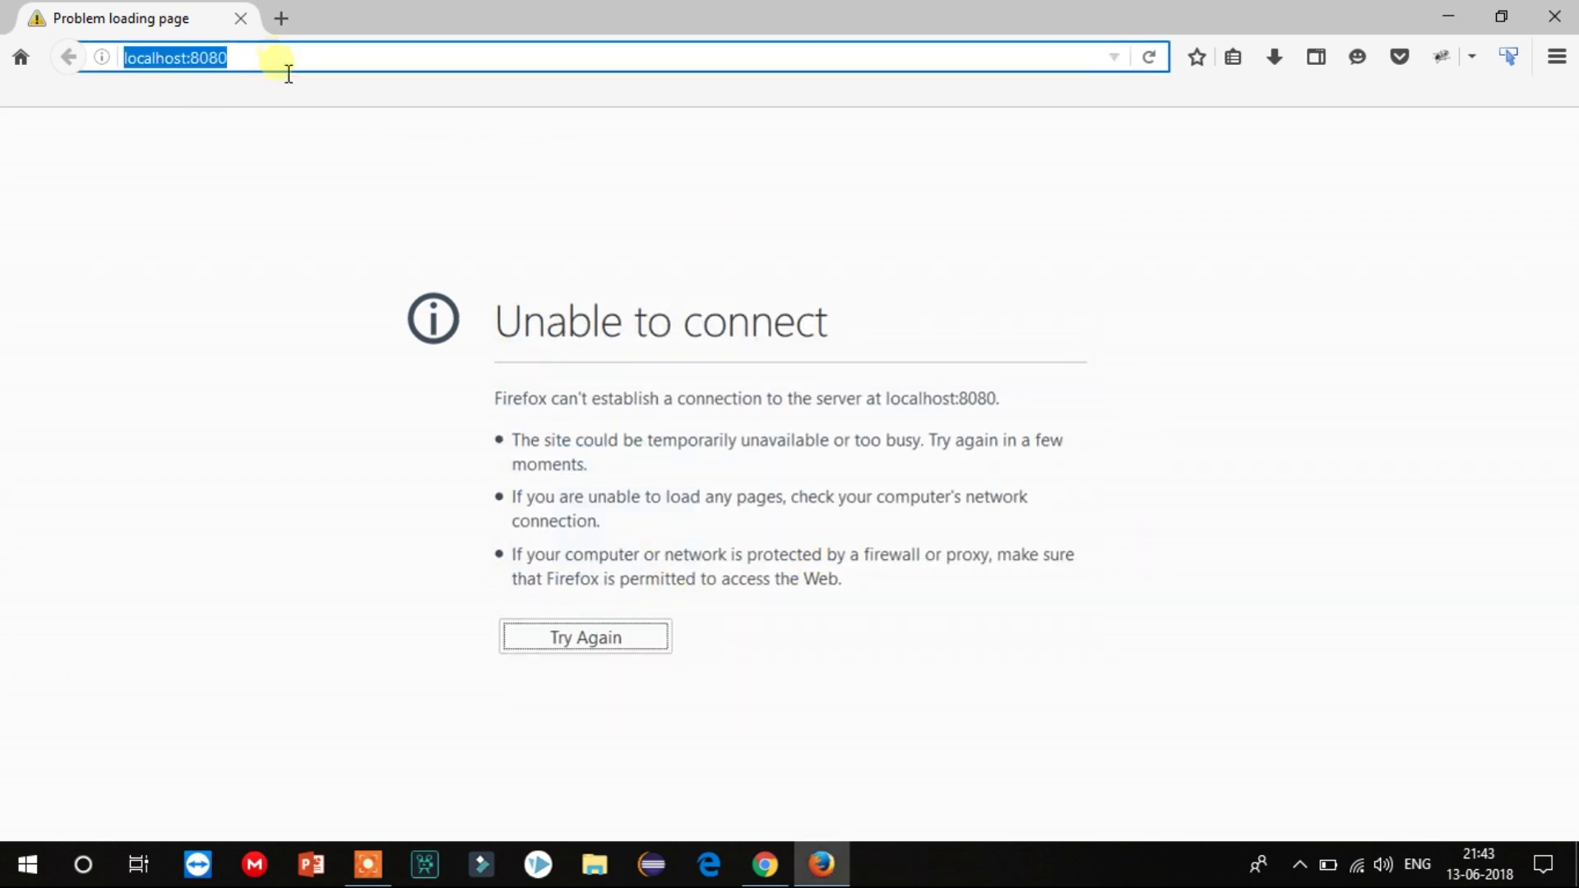
left_click(289, 72)
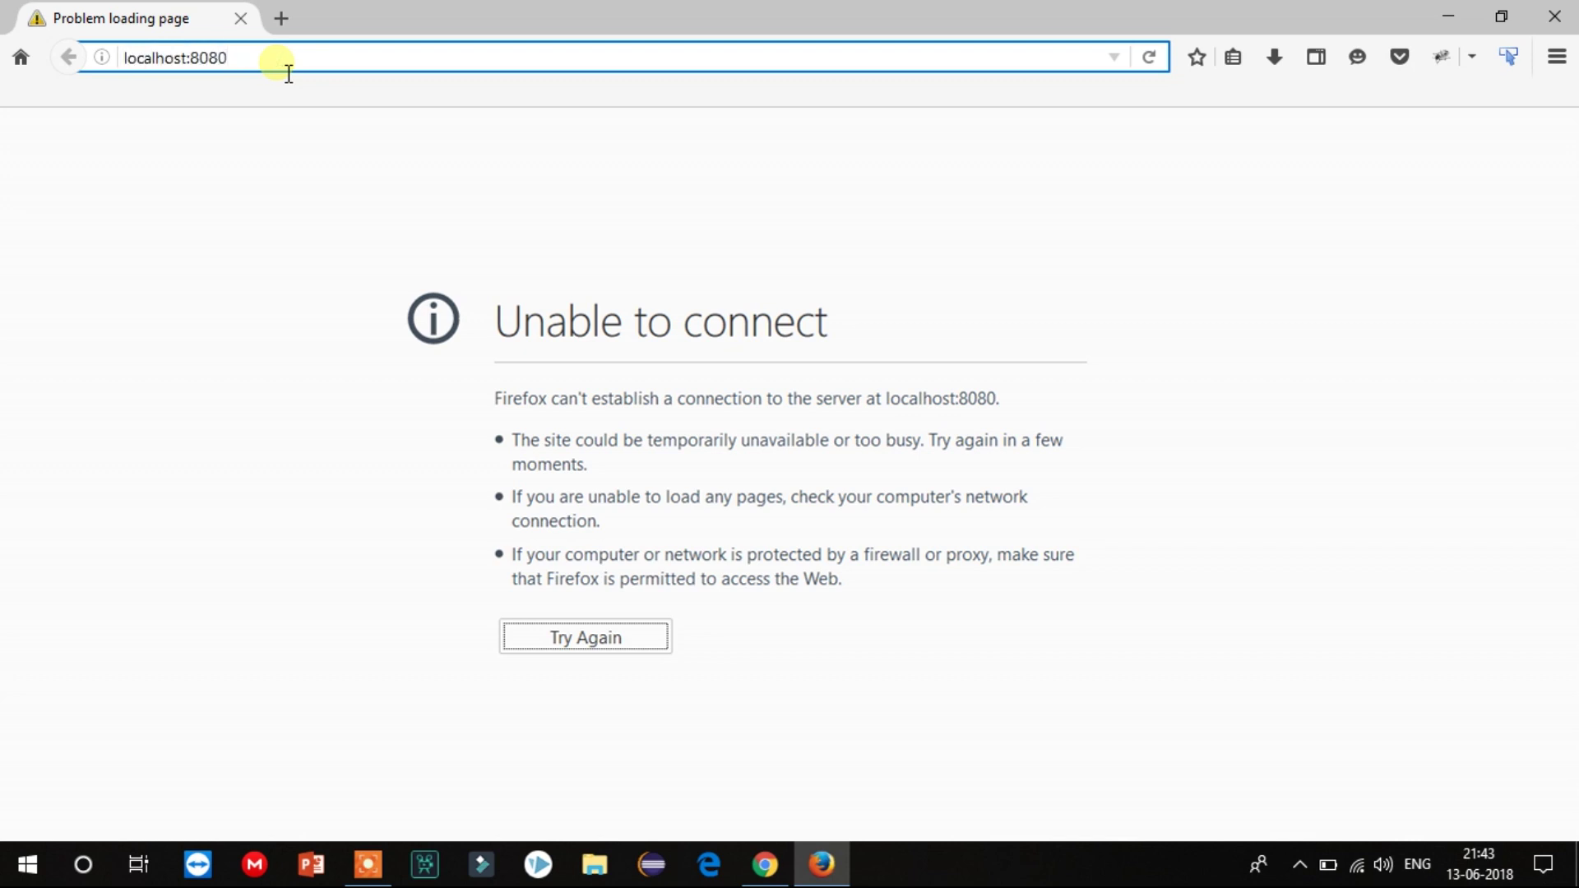
key("Return")
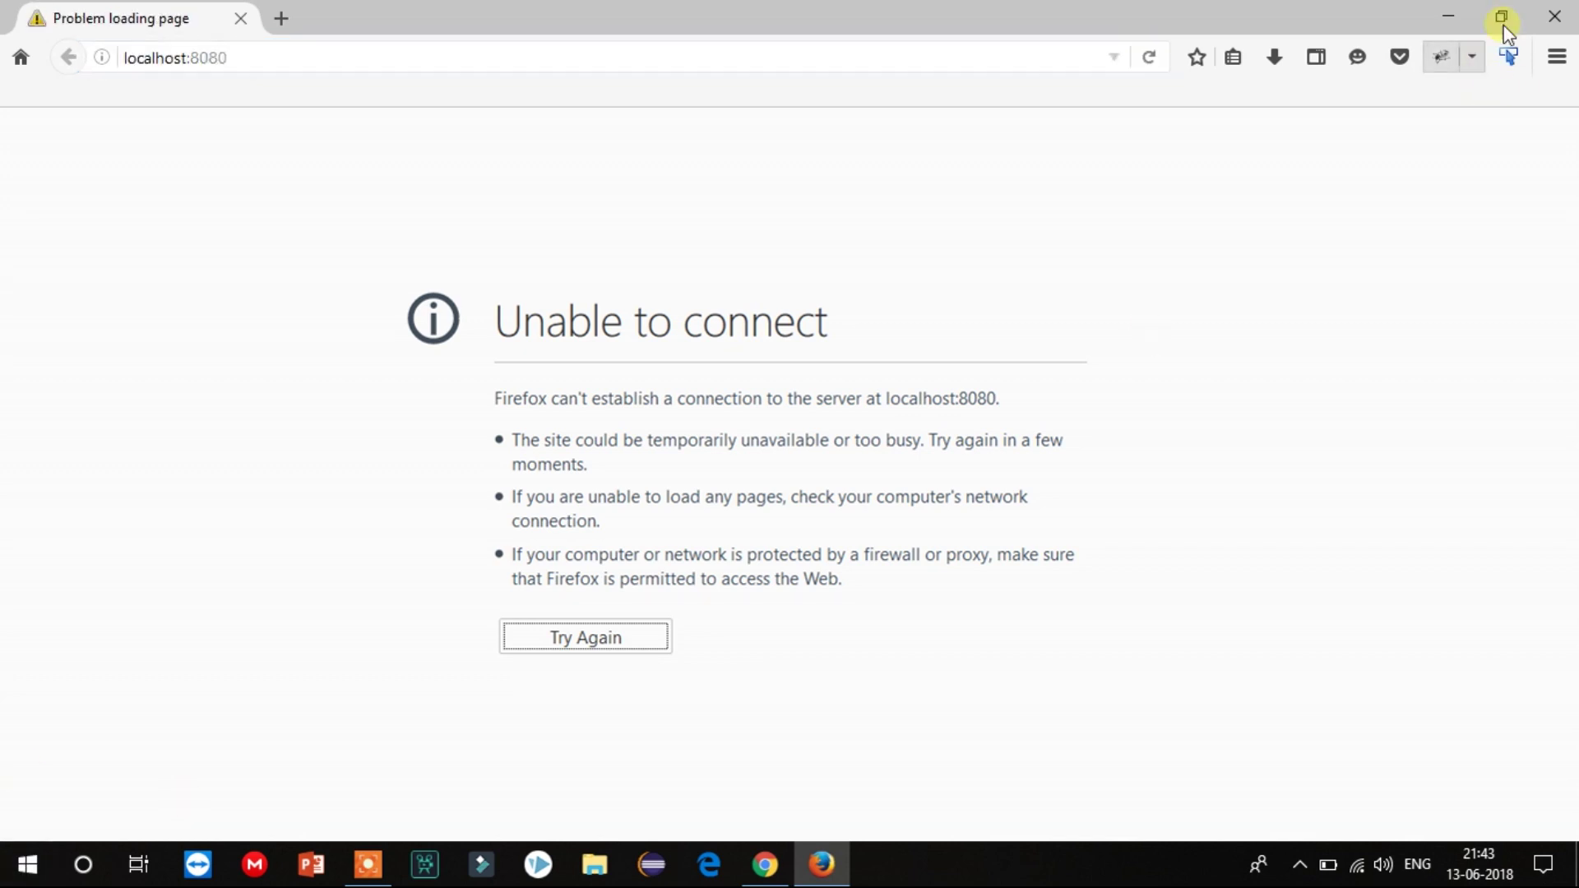
left_click(1549, 16)
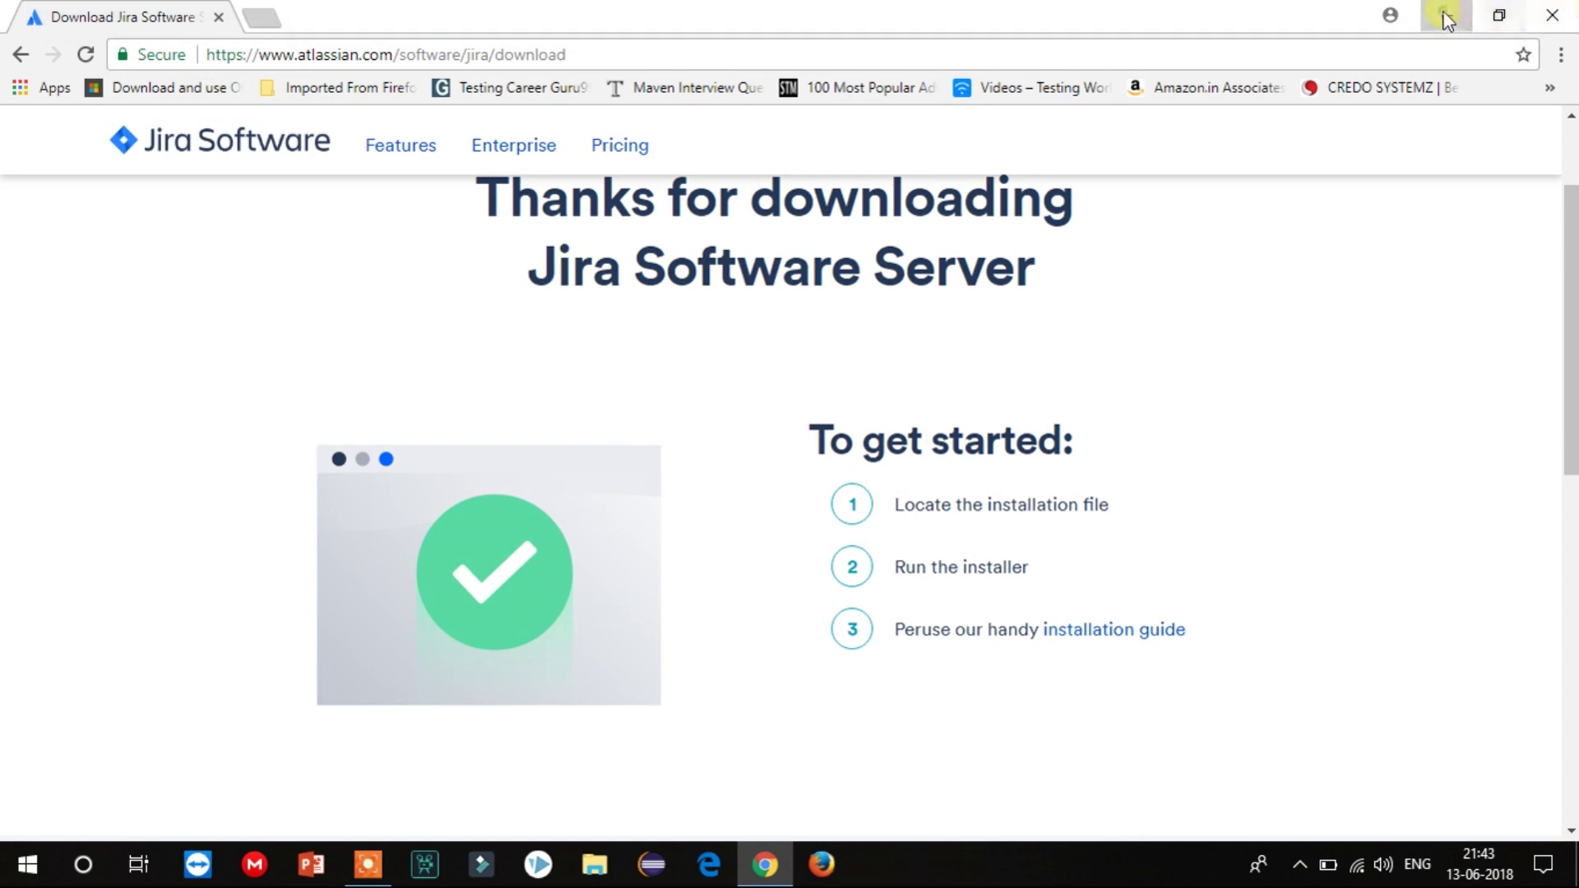
Browse from This PC to C:\Program Files\Atlassian\JIRA\bin and scroll through its scripts.
left_click(1447, 18)
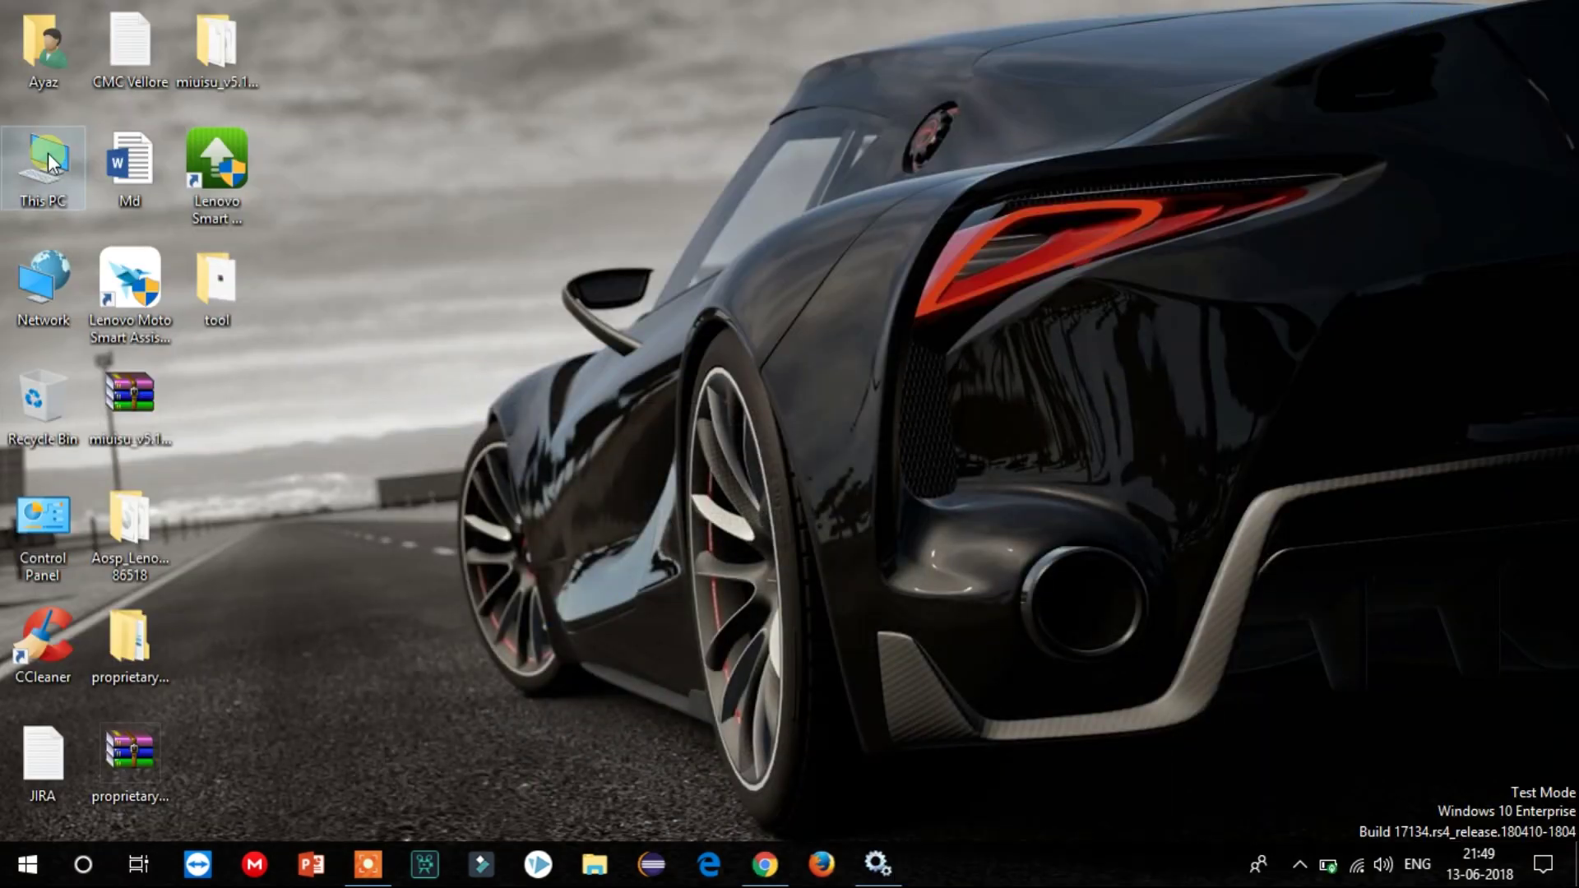
double_click(48, 156)
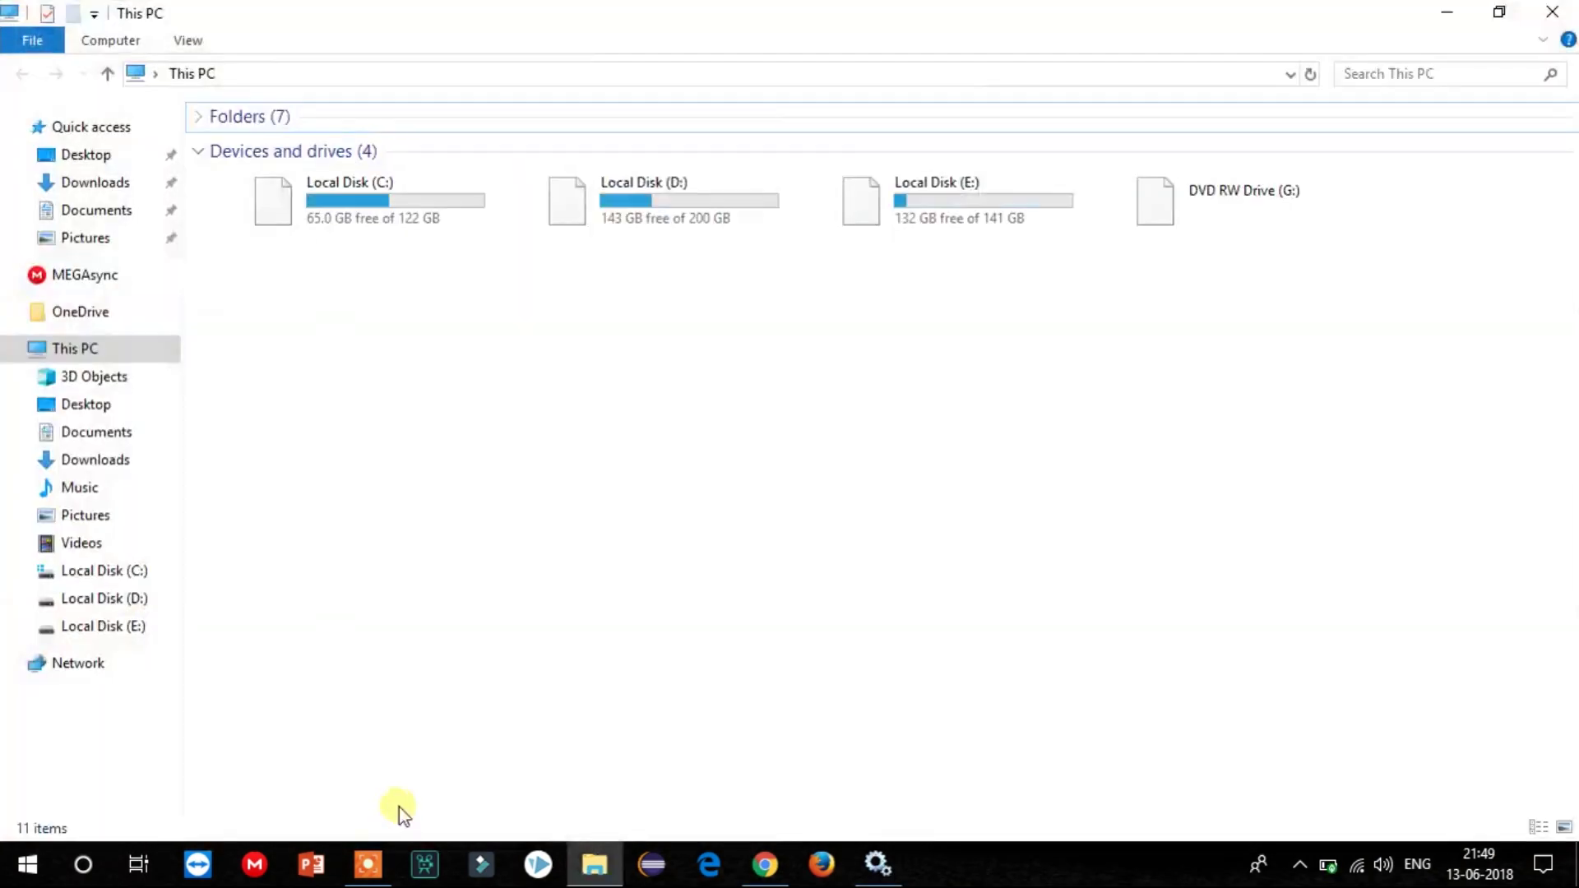
double_click(413, 219)
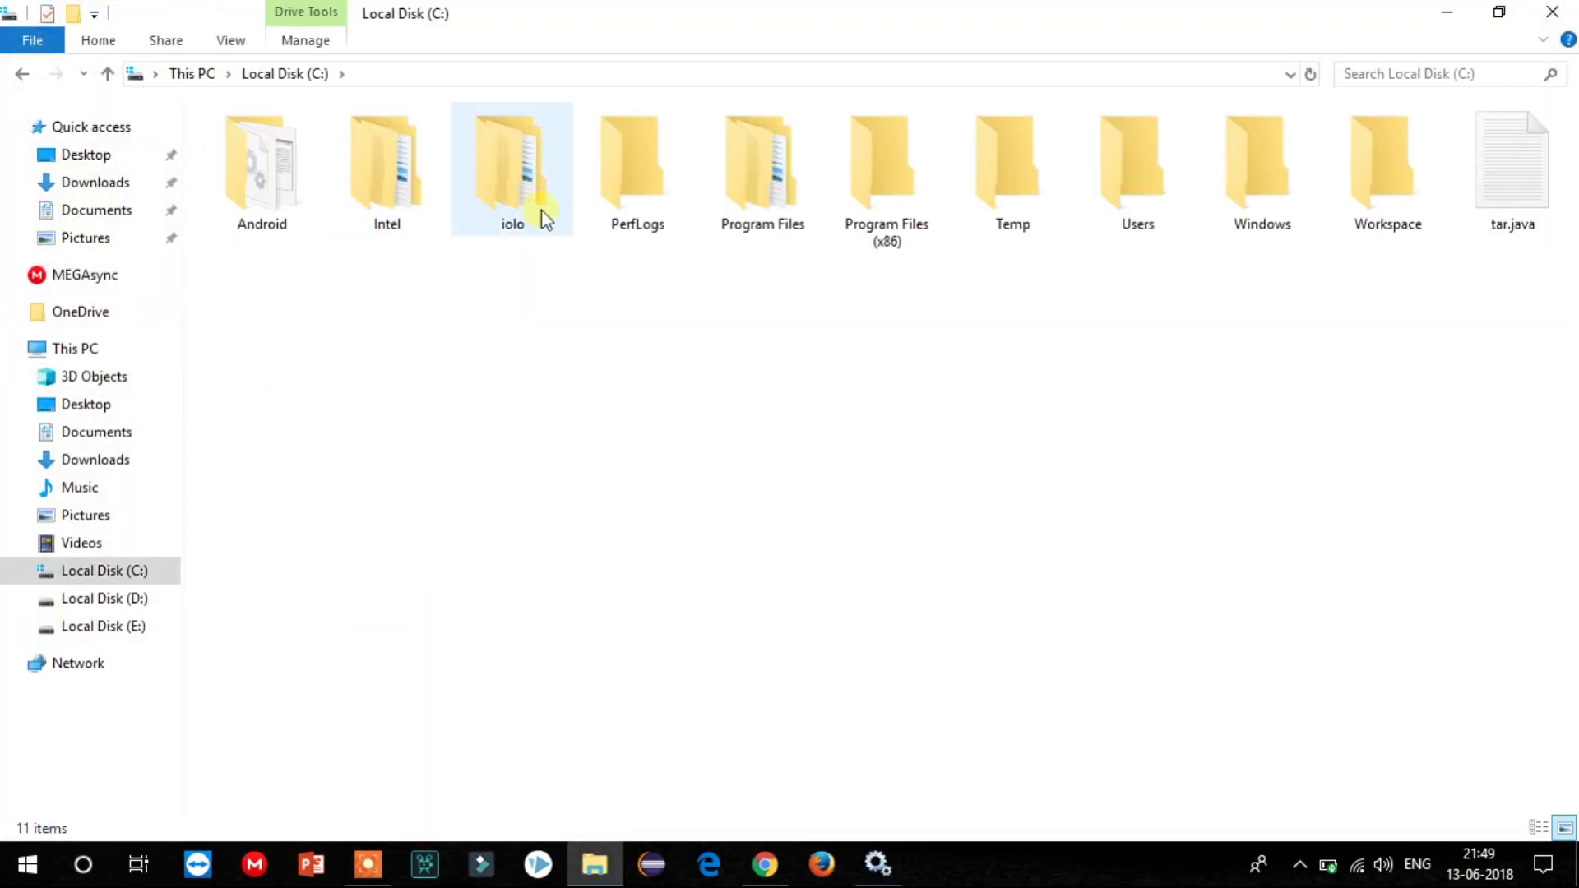
double_click(752, 205)
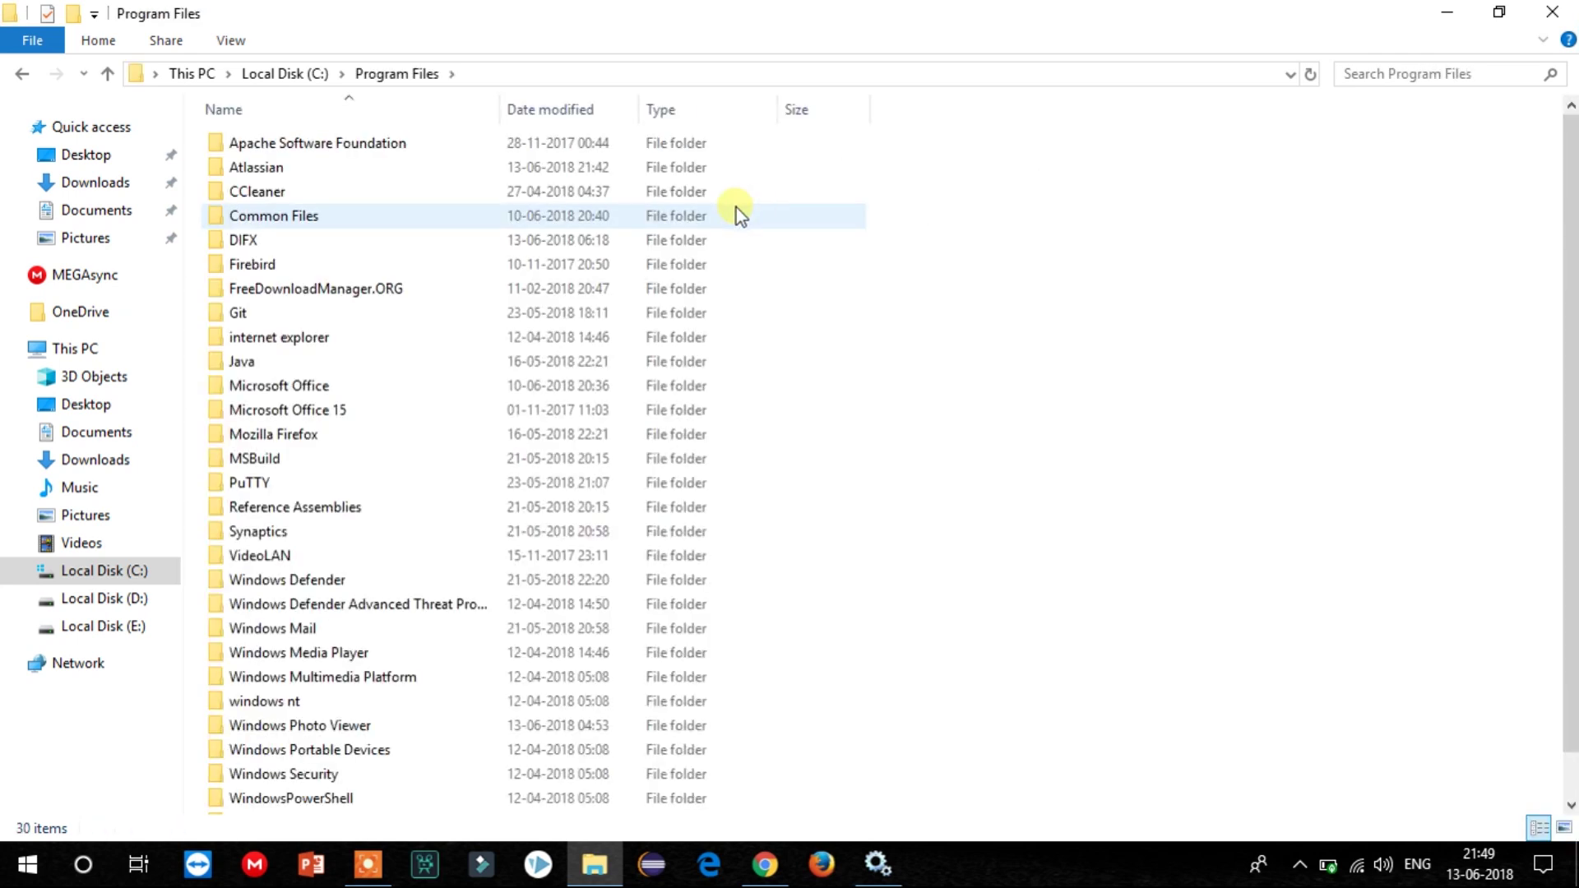
double_click(322, 167)
double_click(303, 163)
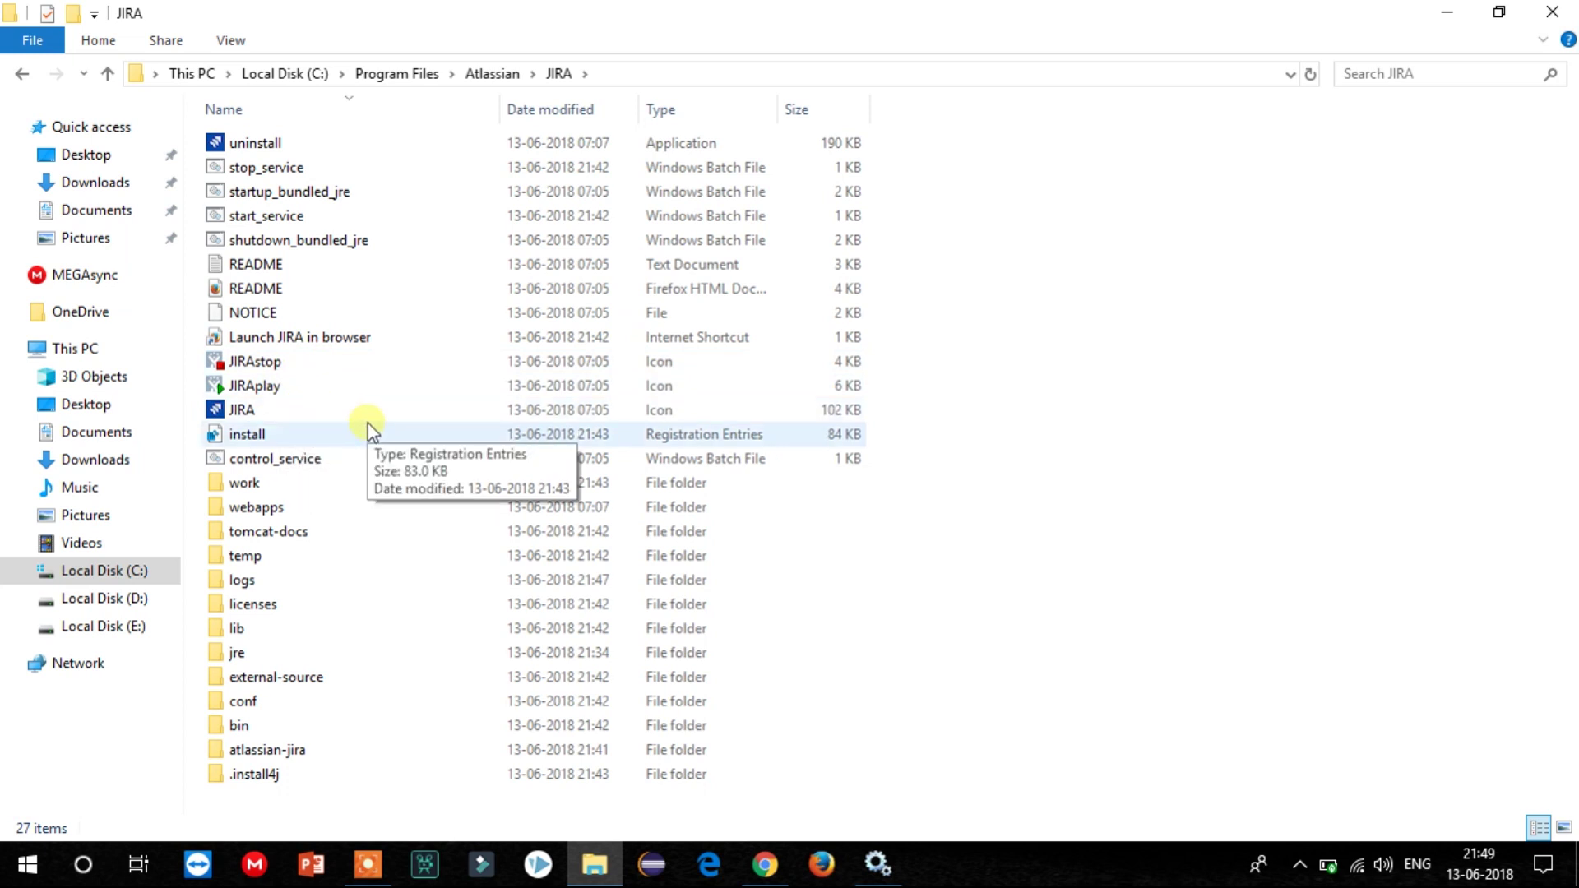
double_click(299, 725)
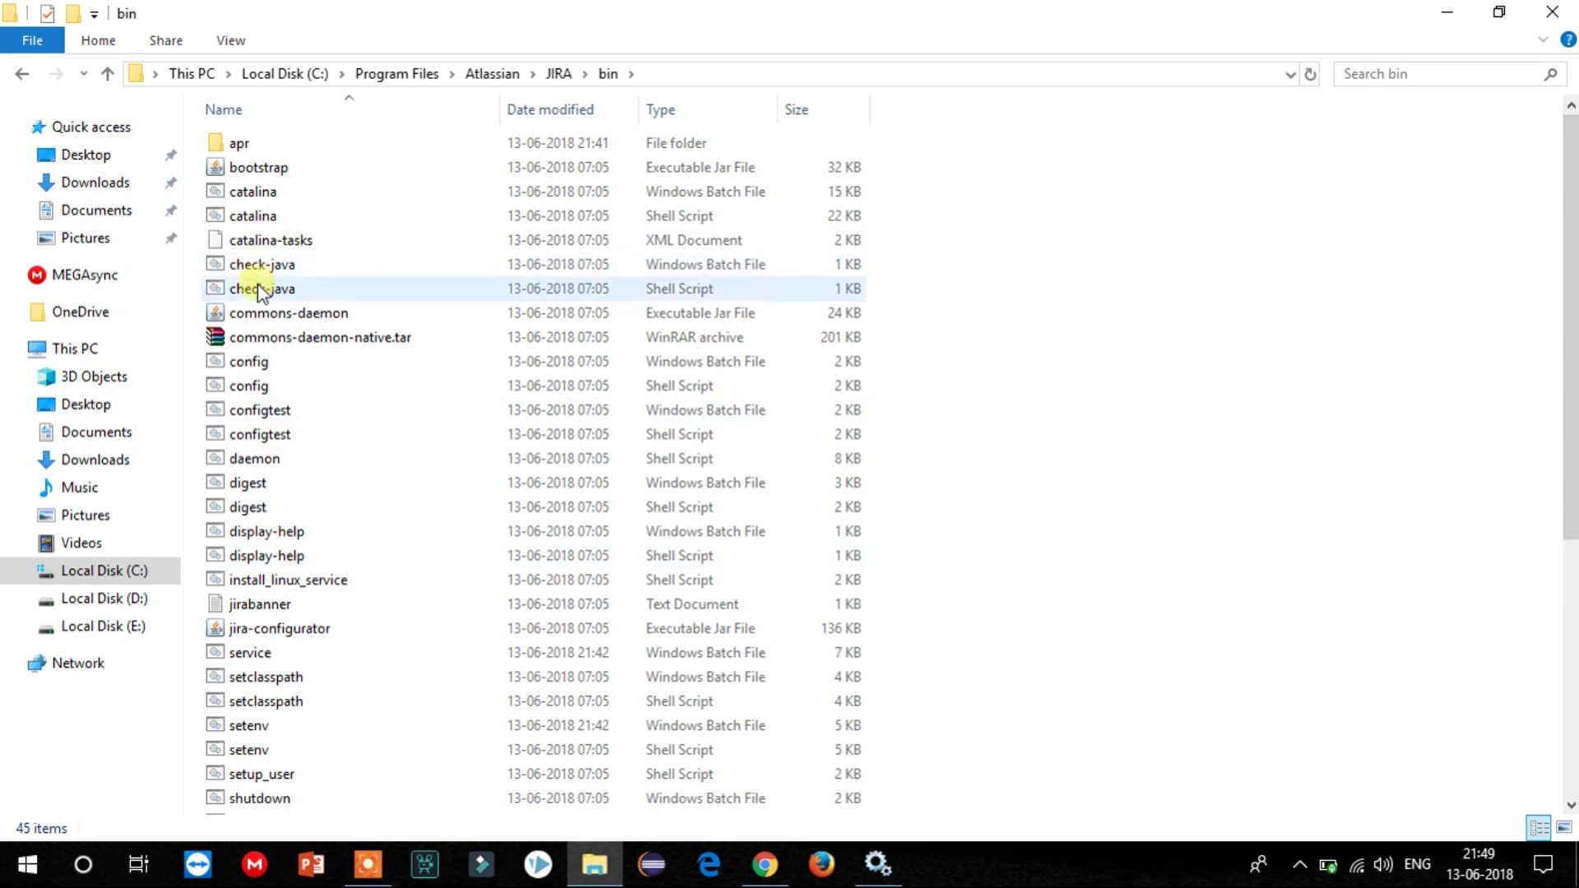
scroll(261, 296, "down", 3)
scroll(288, 329, "down", 2)
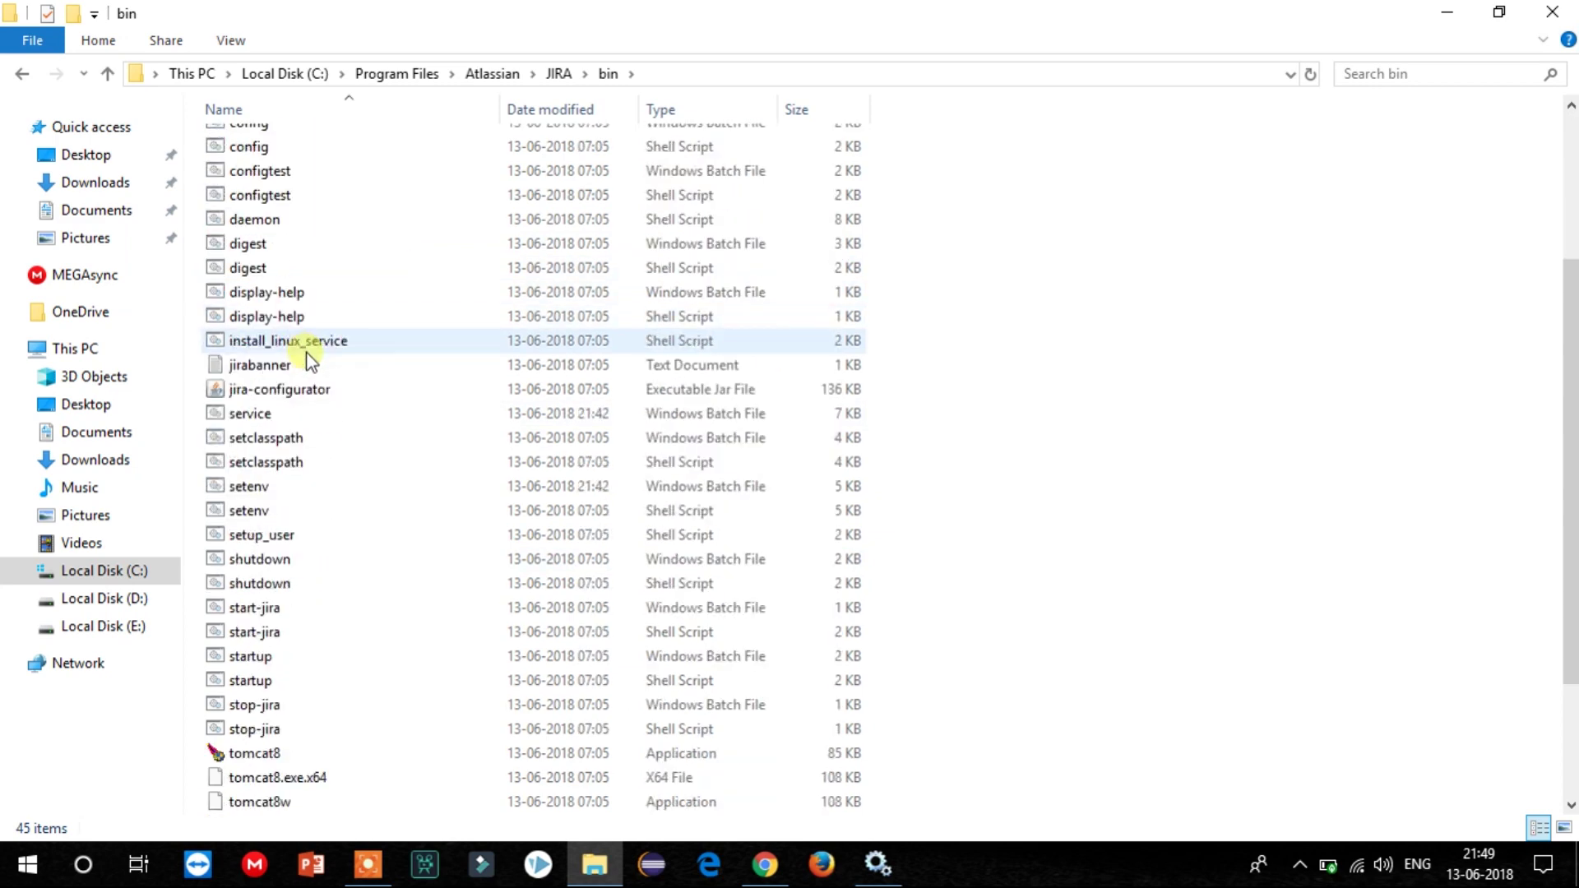
scroll(393, 380, "down", 1)
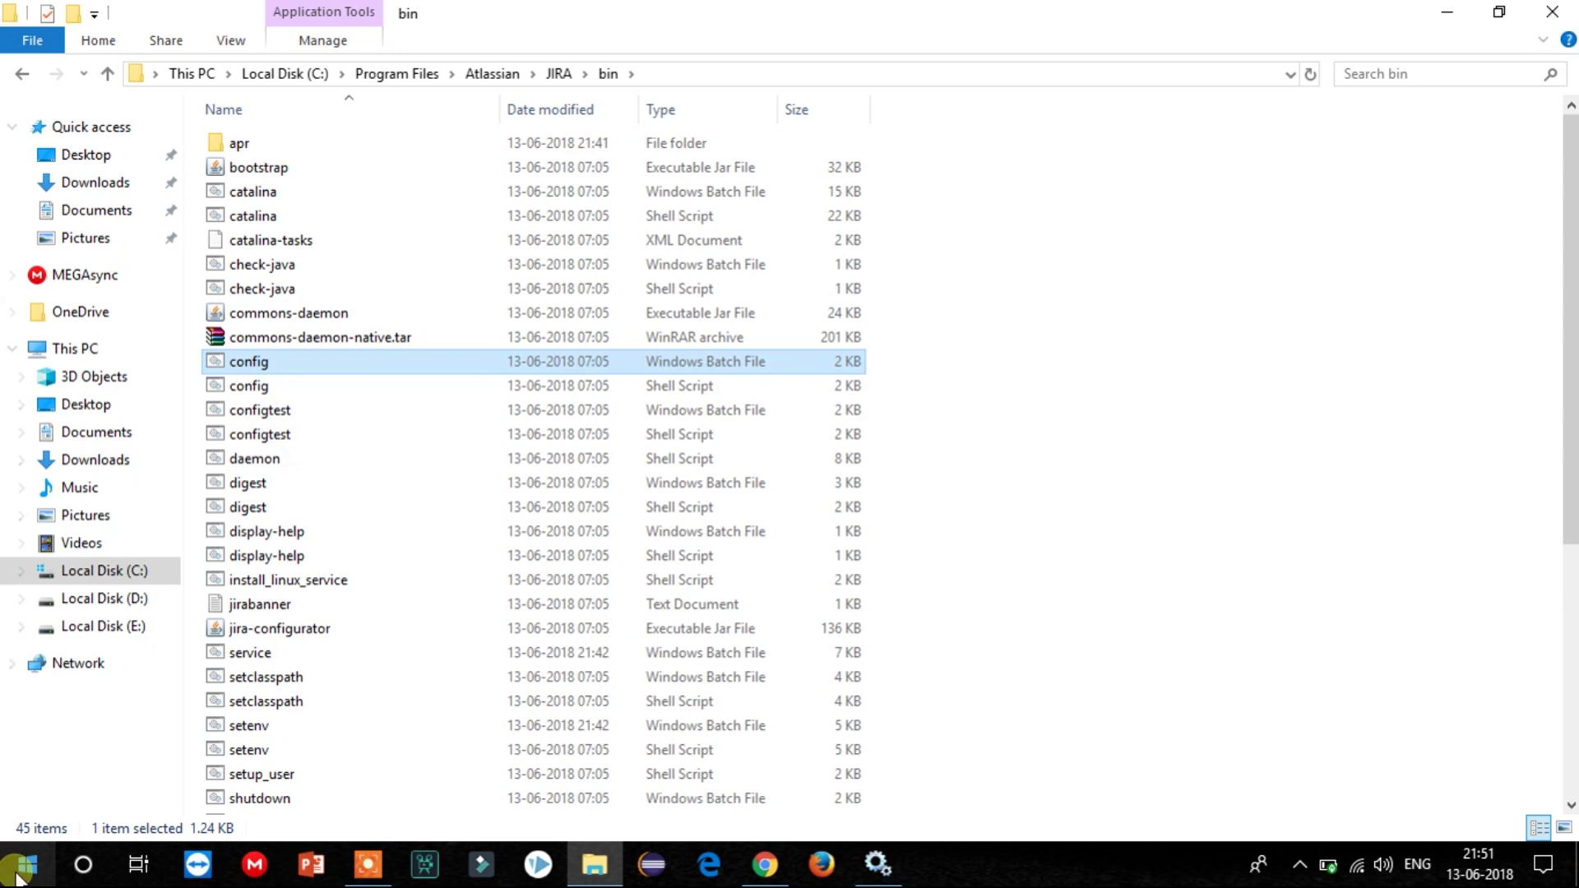
left_click(17, 878)
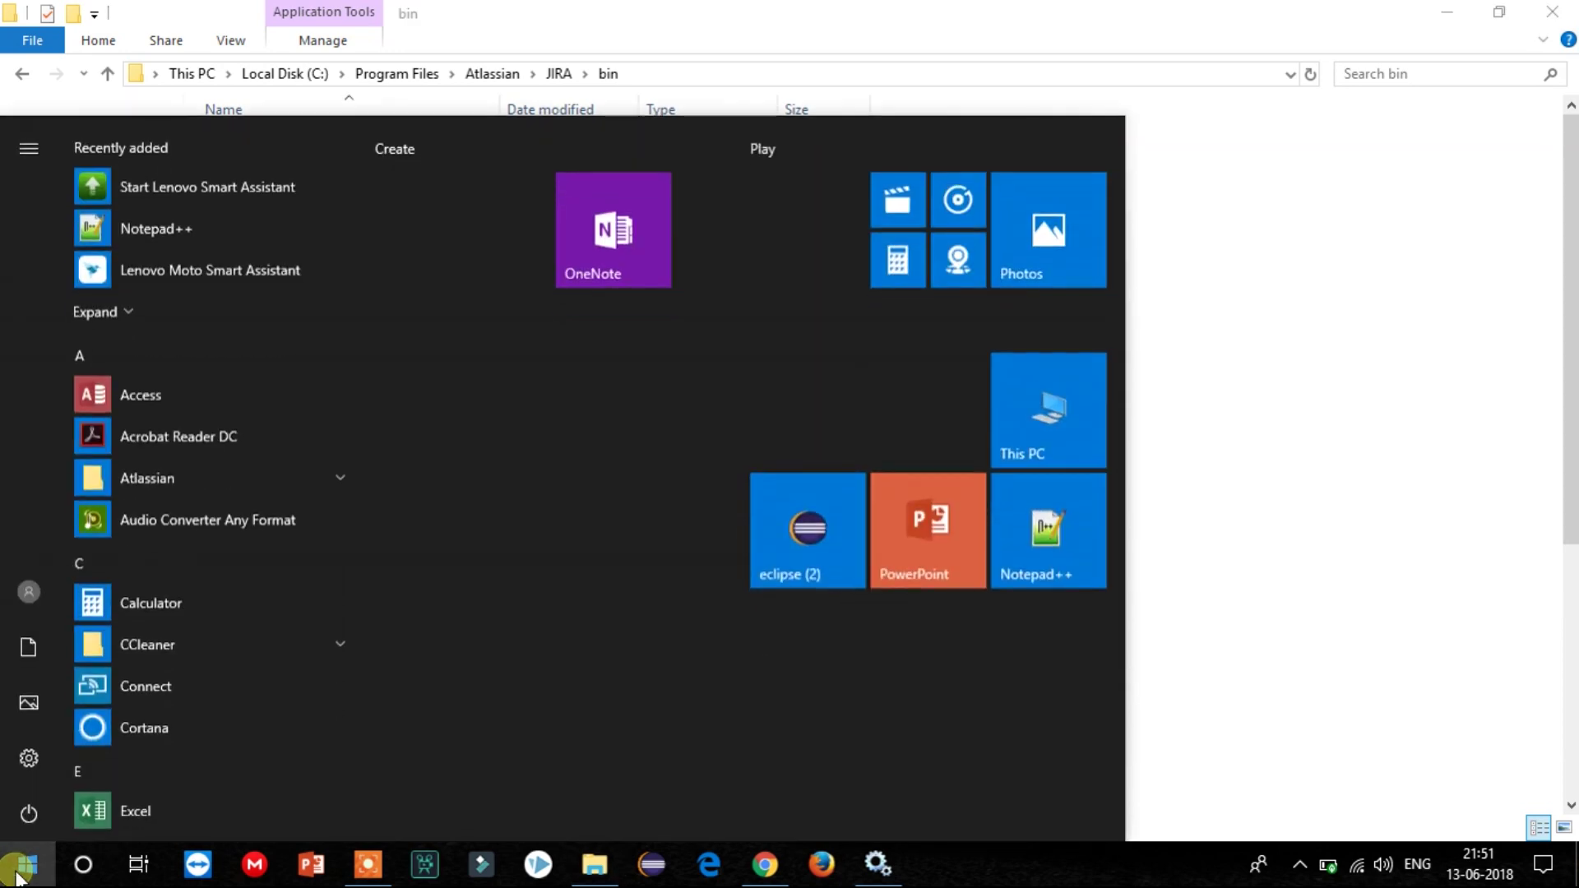
Open Command Prompt as administrator and move up a directory with cd...
type("cmd")
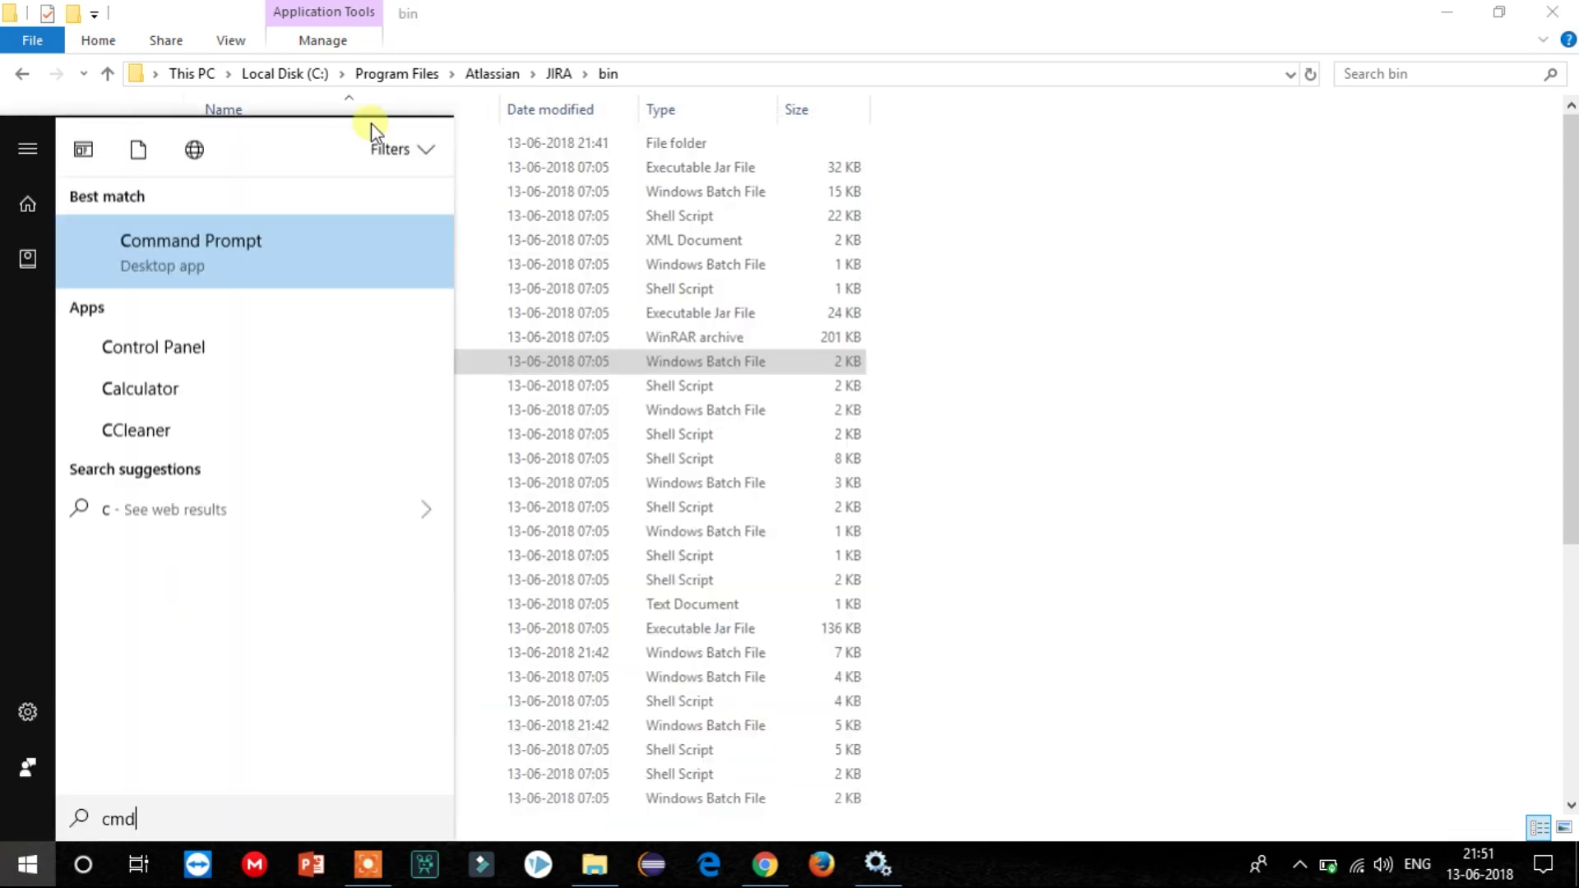
right_click(210, 278)
left_click(212, 304)
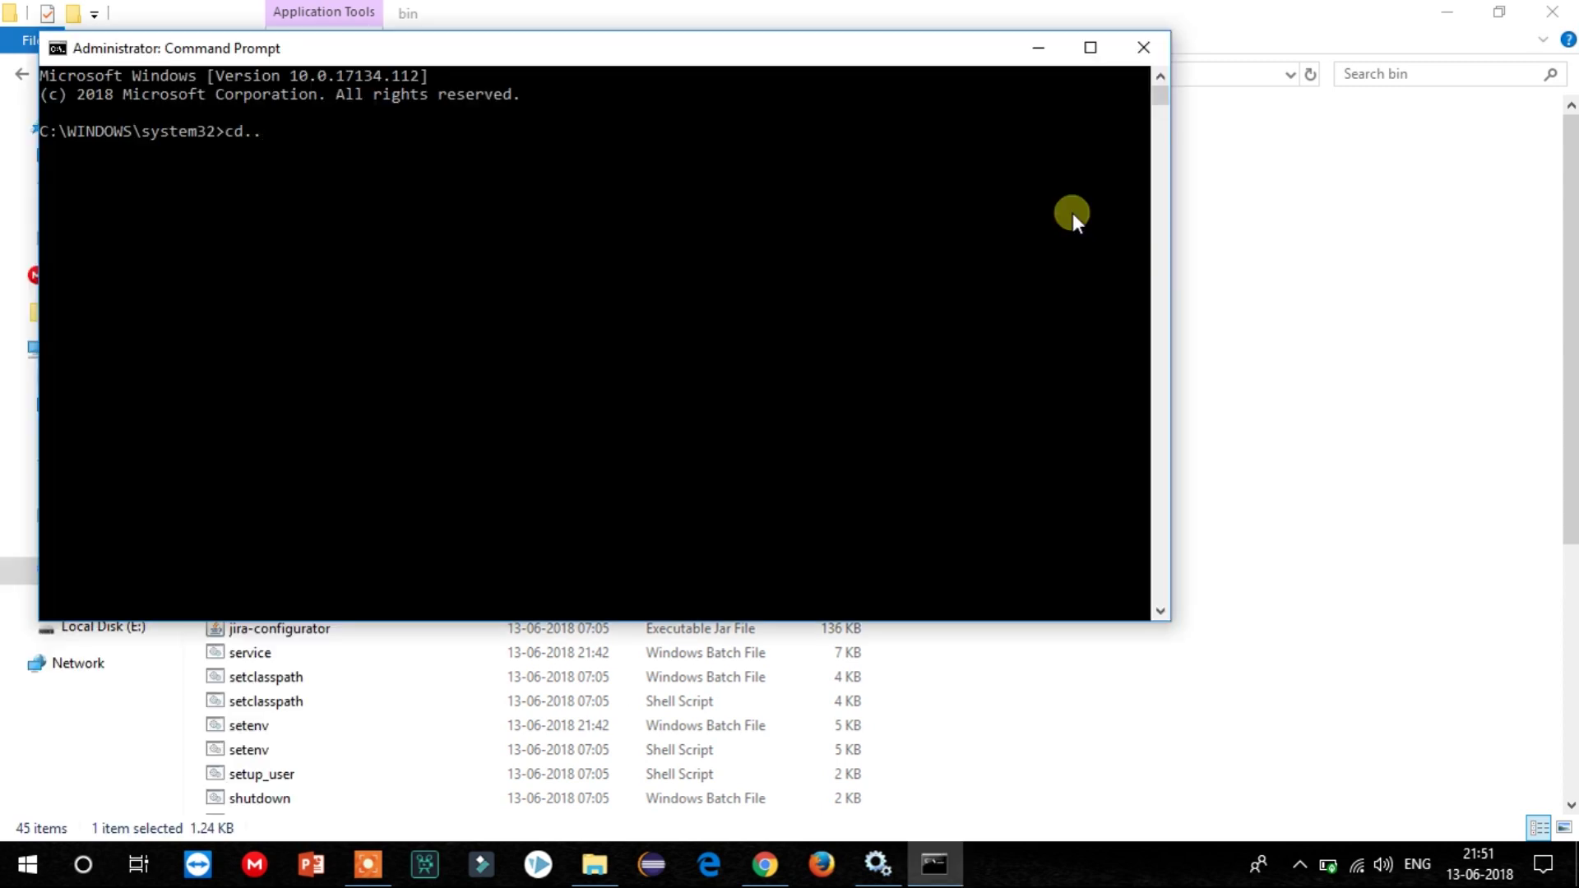
key("Return")
key("Return")
Copy the bin folder path from Explorer and cd into C:\Program Files\Atlassian\JIRA\bin.
left_click(538, 29)
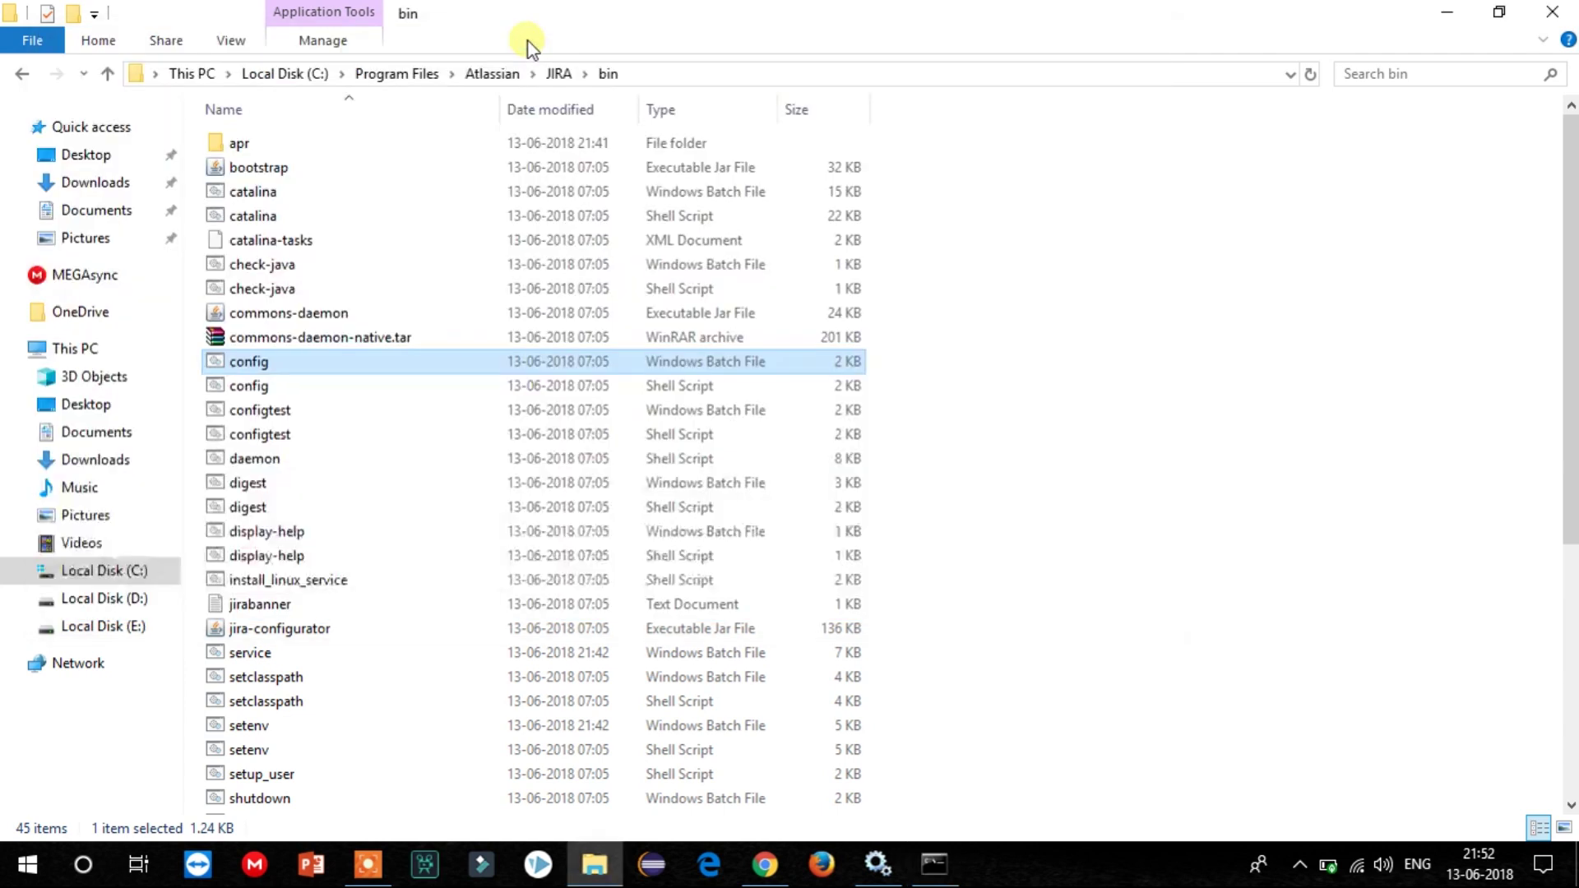
left_click(648, 70)
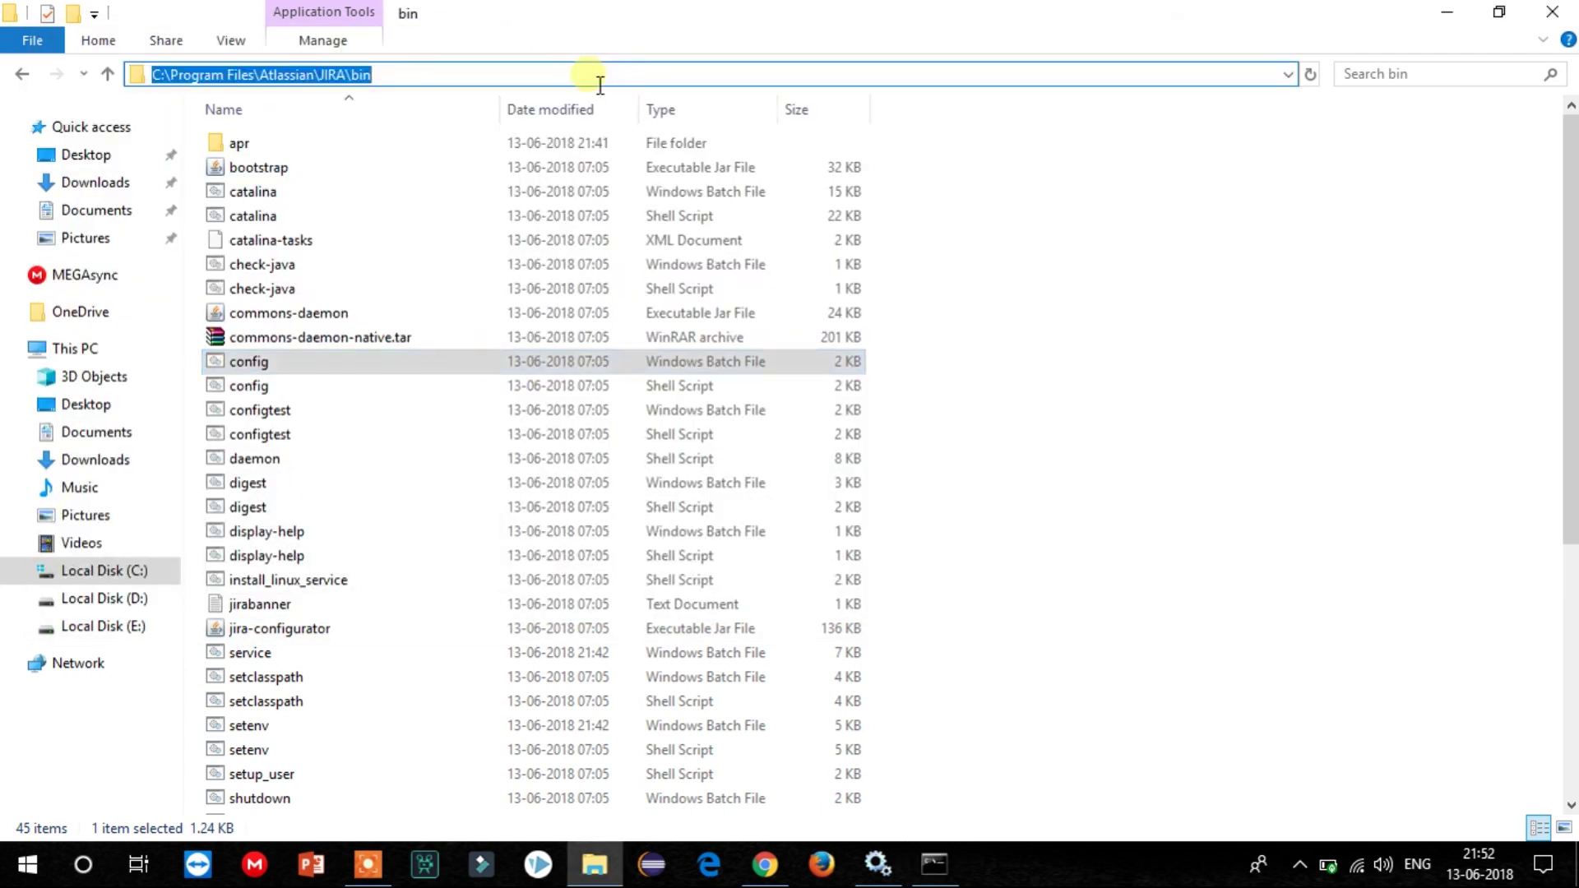
mouse_move(932, 872)
left_click(931, 870)
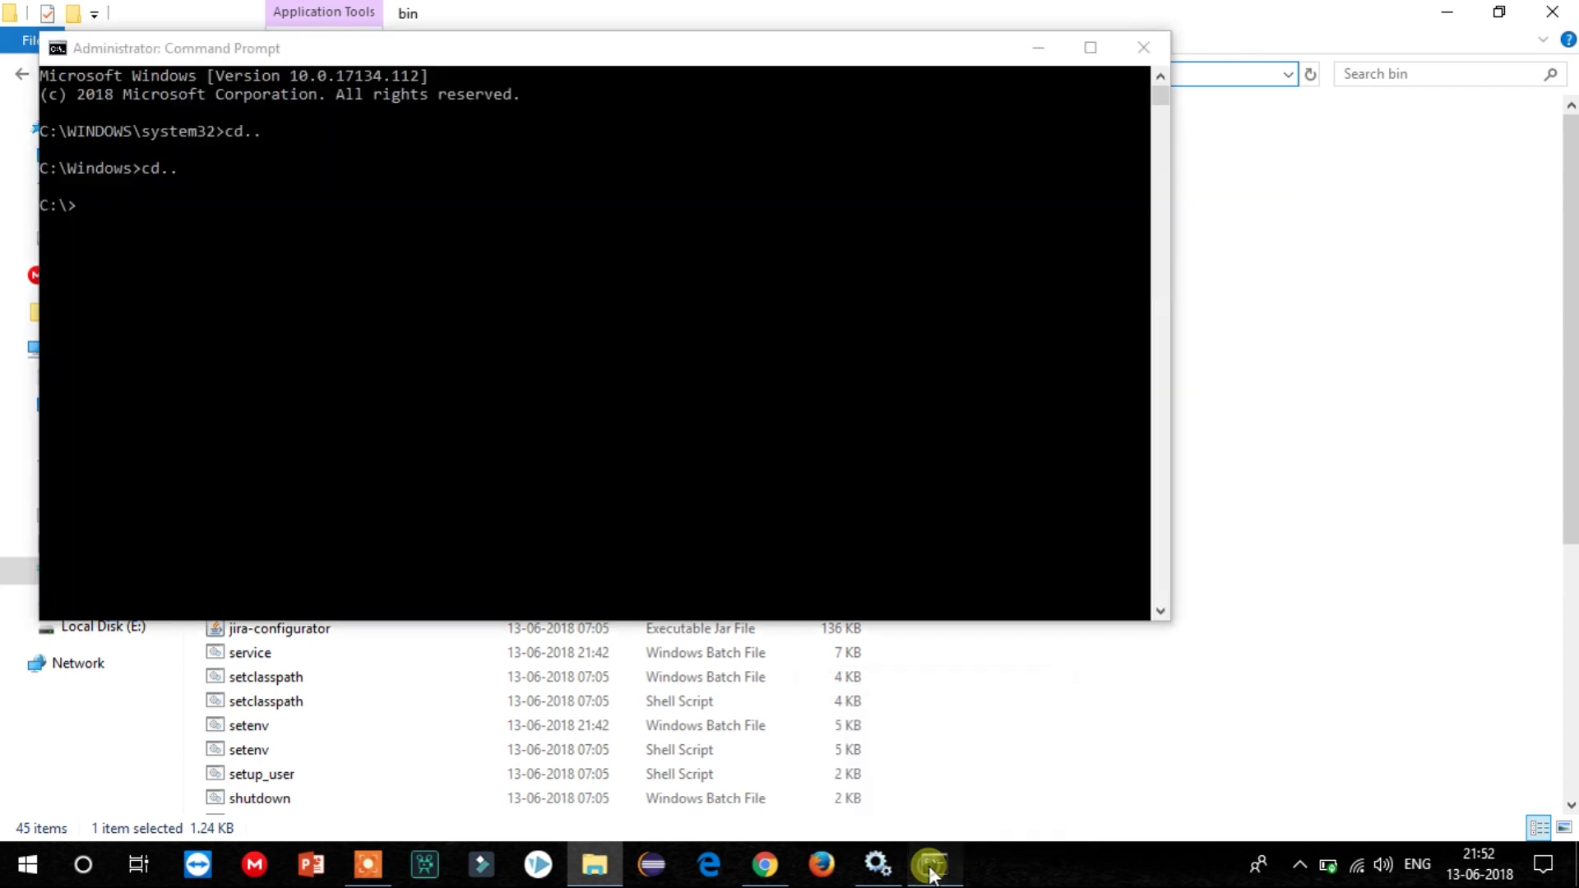
type("cd")
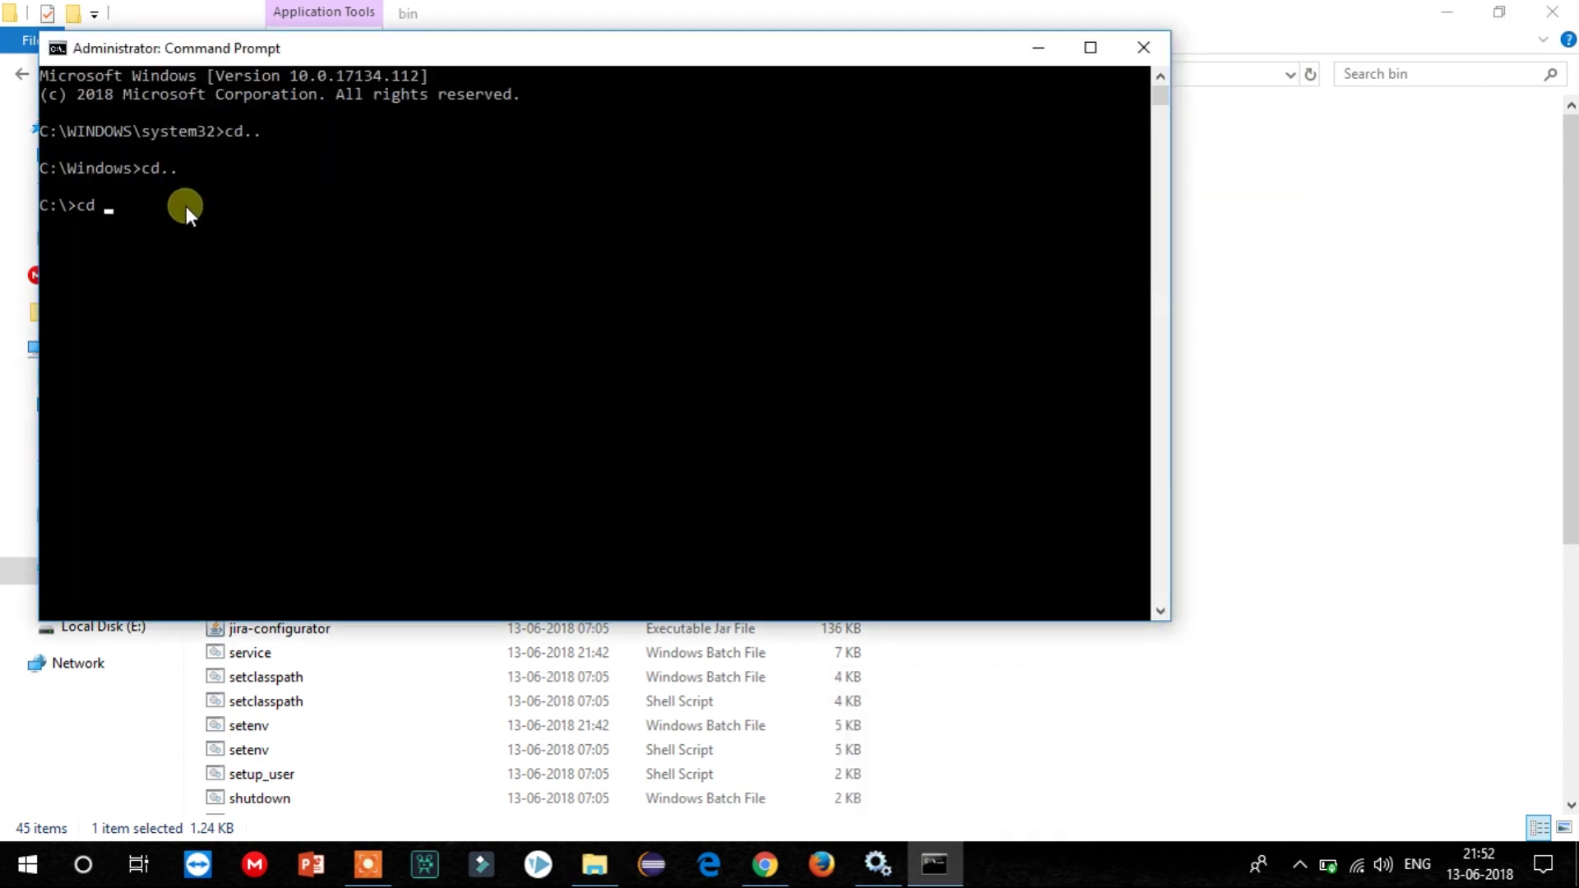
type("C:\\Program Files\\Atlassian\\JIRA\\bin")
key("Return")
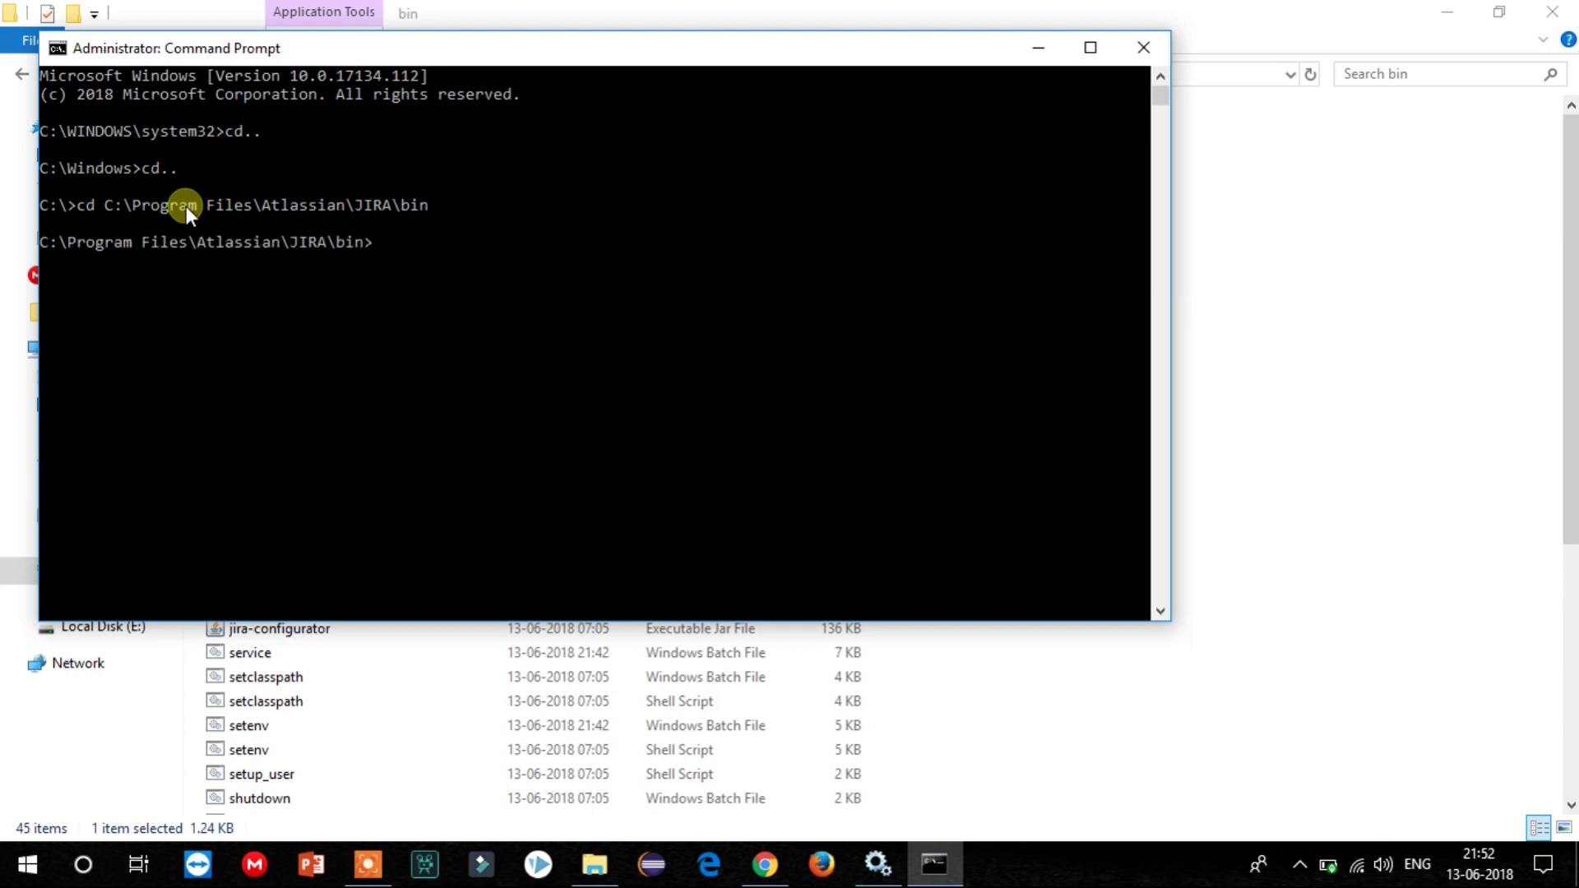
Locate the start-jira batch file in the bin folder, then return to Command Prompt.
key("alt+Tab")
scroll(321, 629, "down", 2)
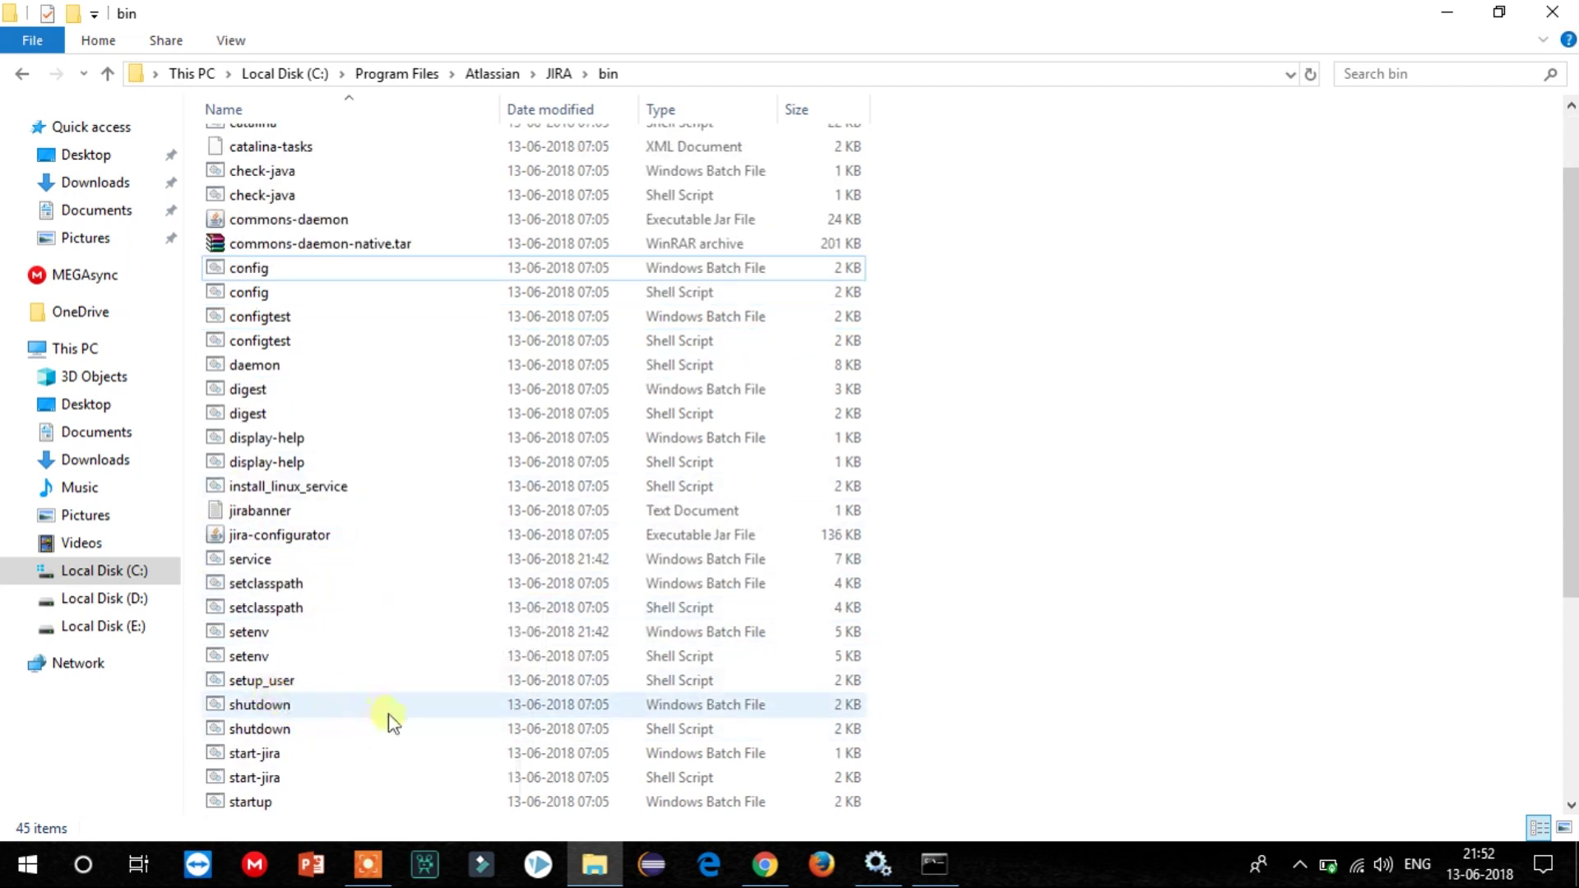
left_click(272, 755)
scroll(267, 716, "down", 2)
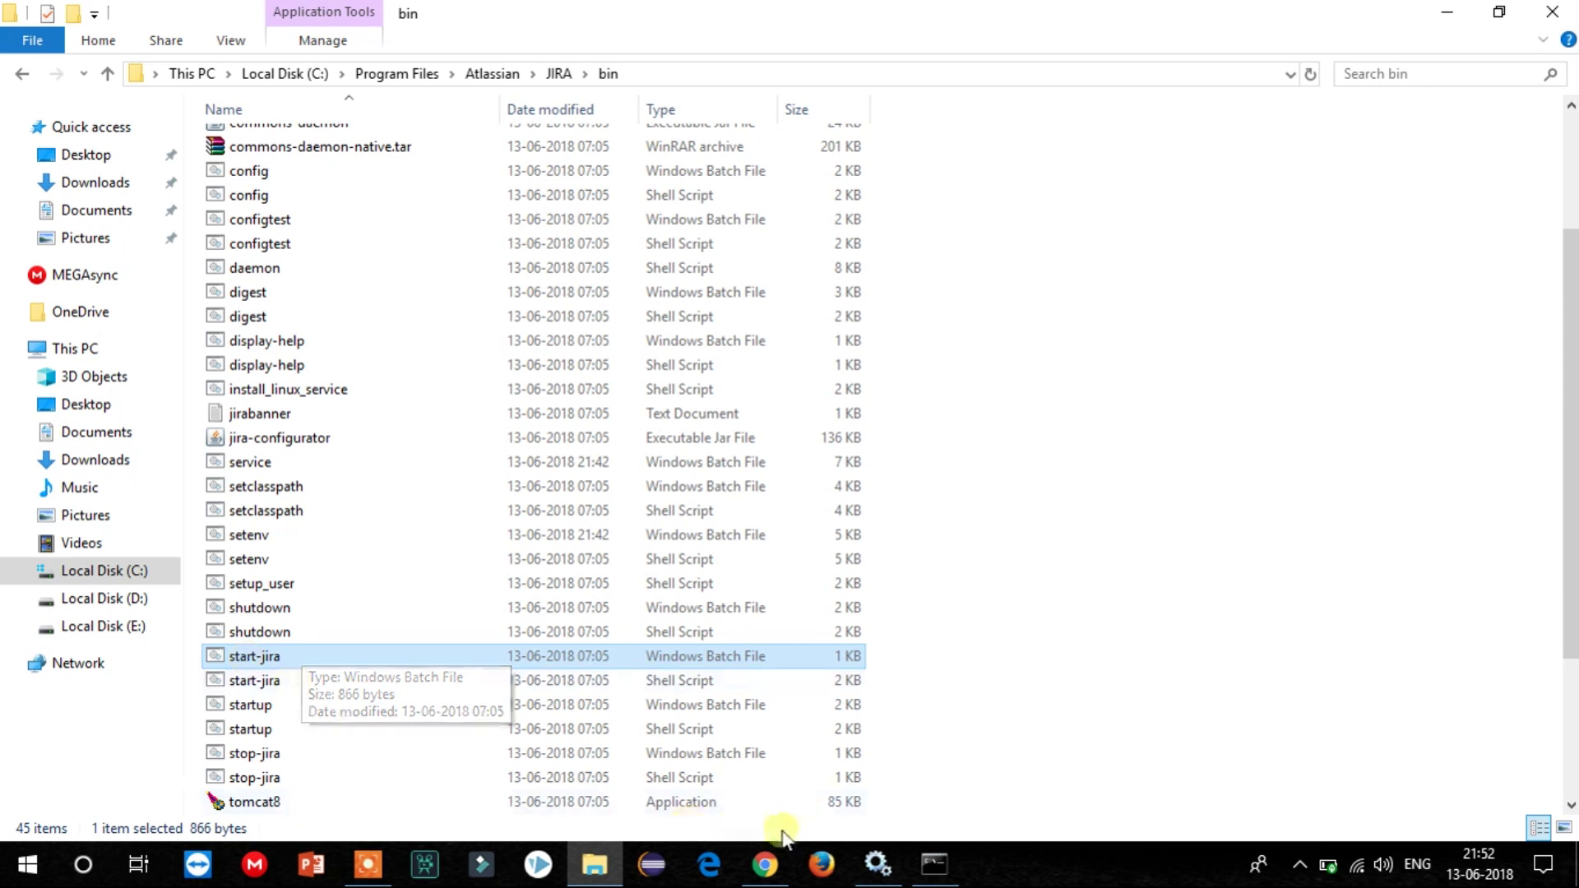
left_click(934, 863)
Run start-jira.bat /fg to start Jira 7.10.1 and review the console log.
type("star")
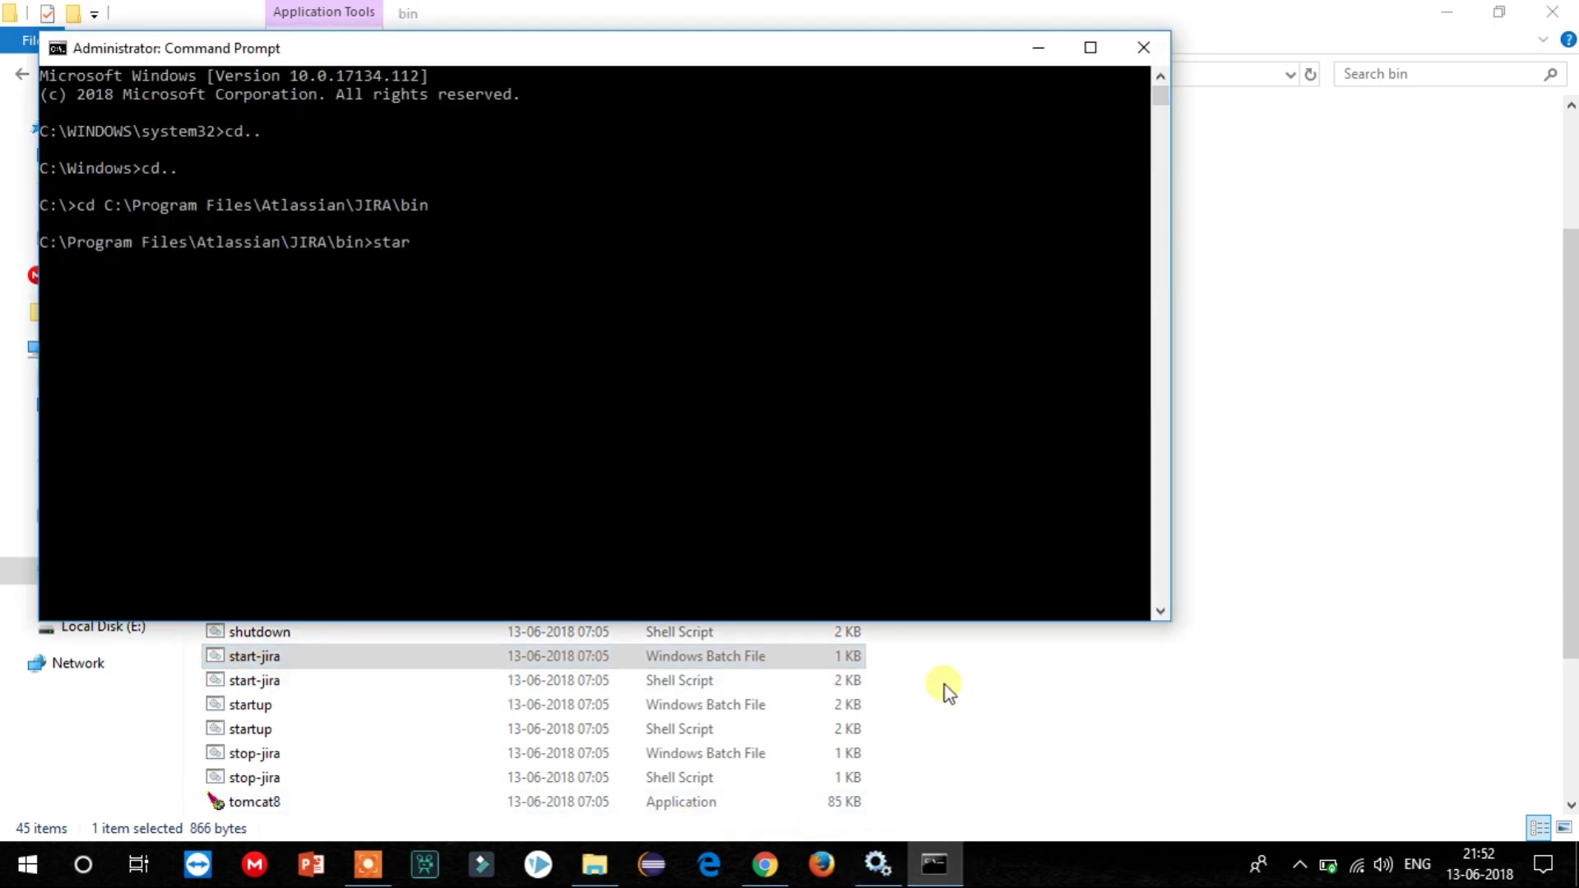
type("t-jira.bat /fg")
key("Return")
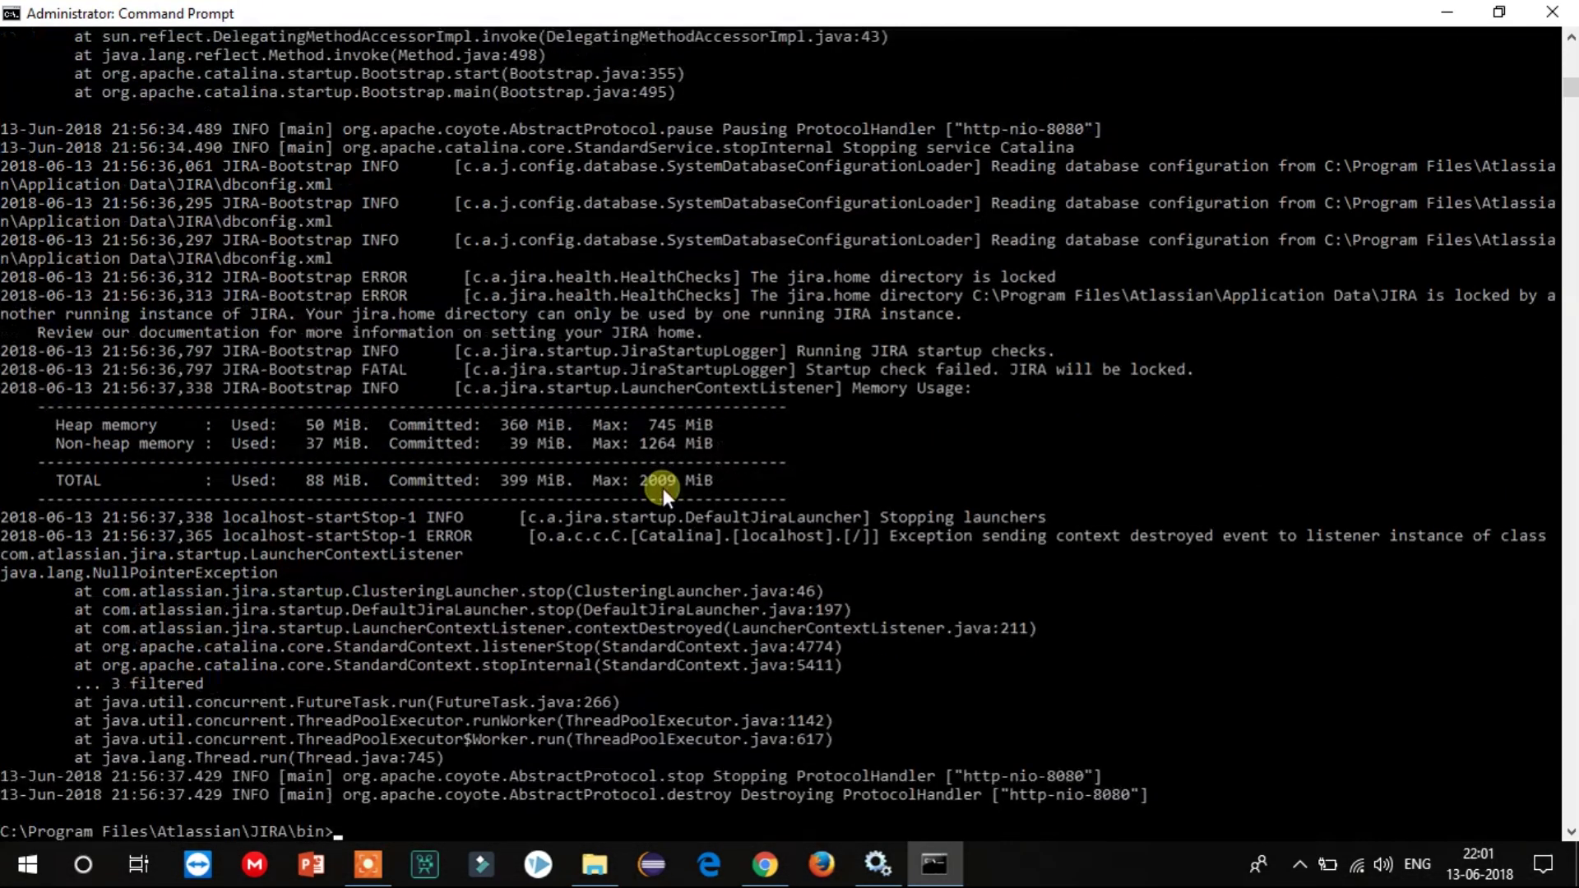
scroll(662, 487, "up", 15)
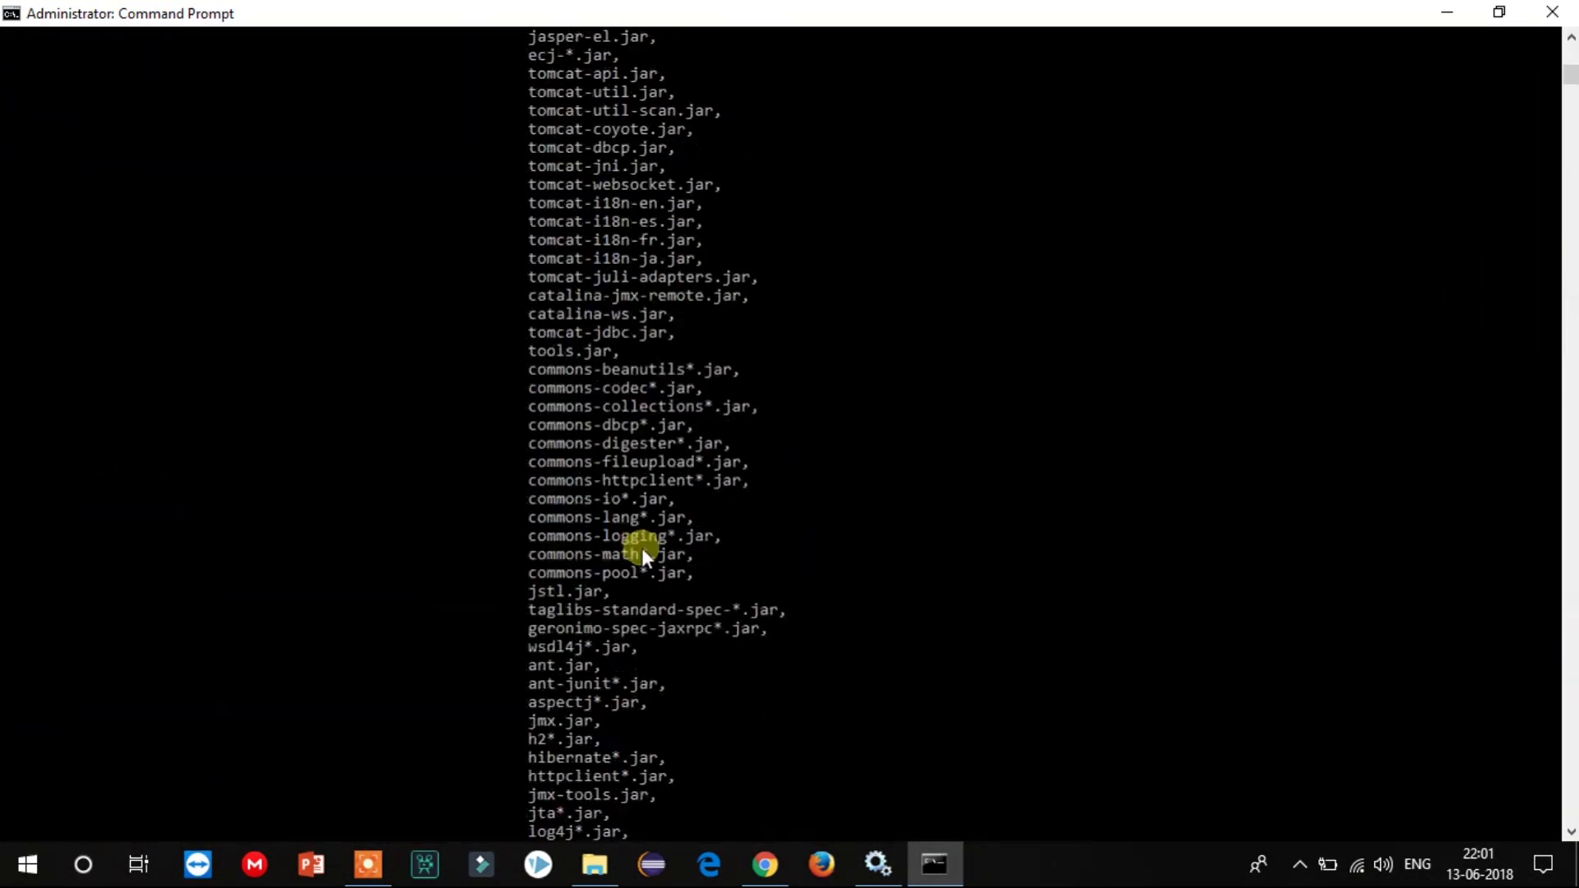
scroll(641, 548, "up", 15)
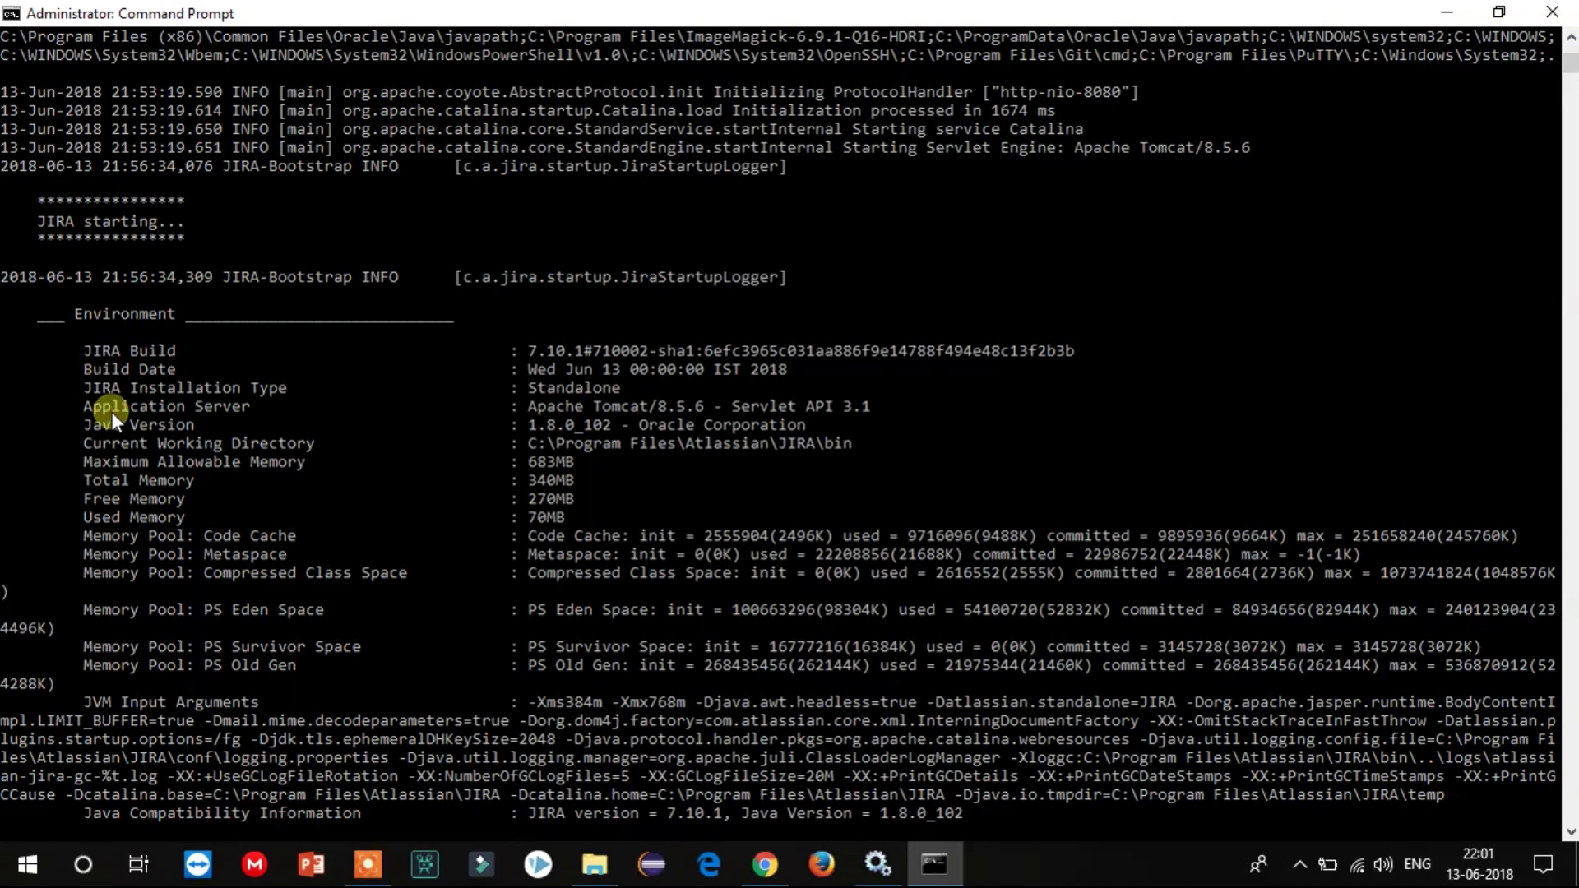
scroll(479, 507, "down", 20)
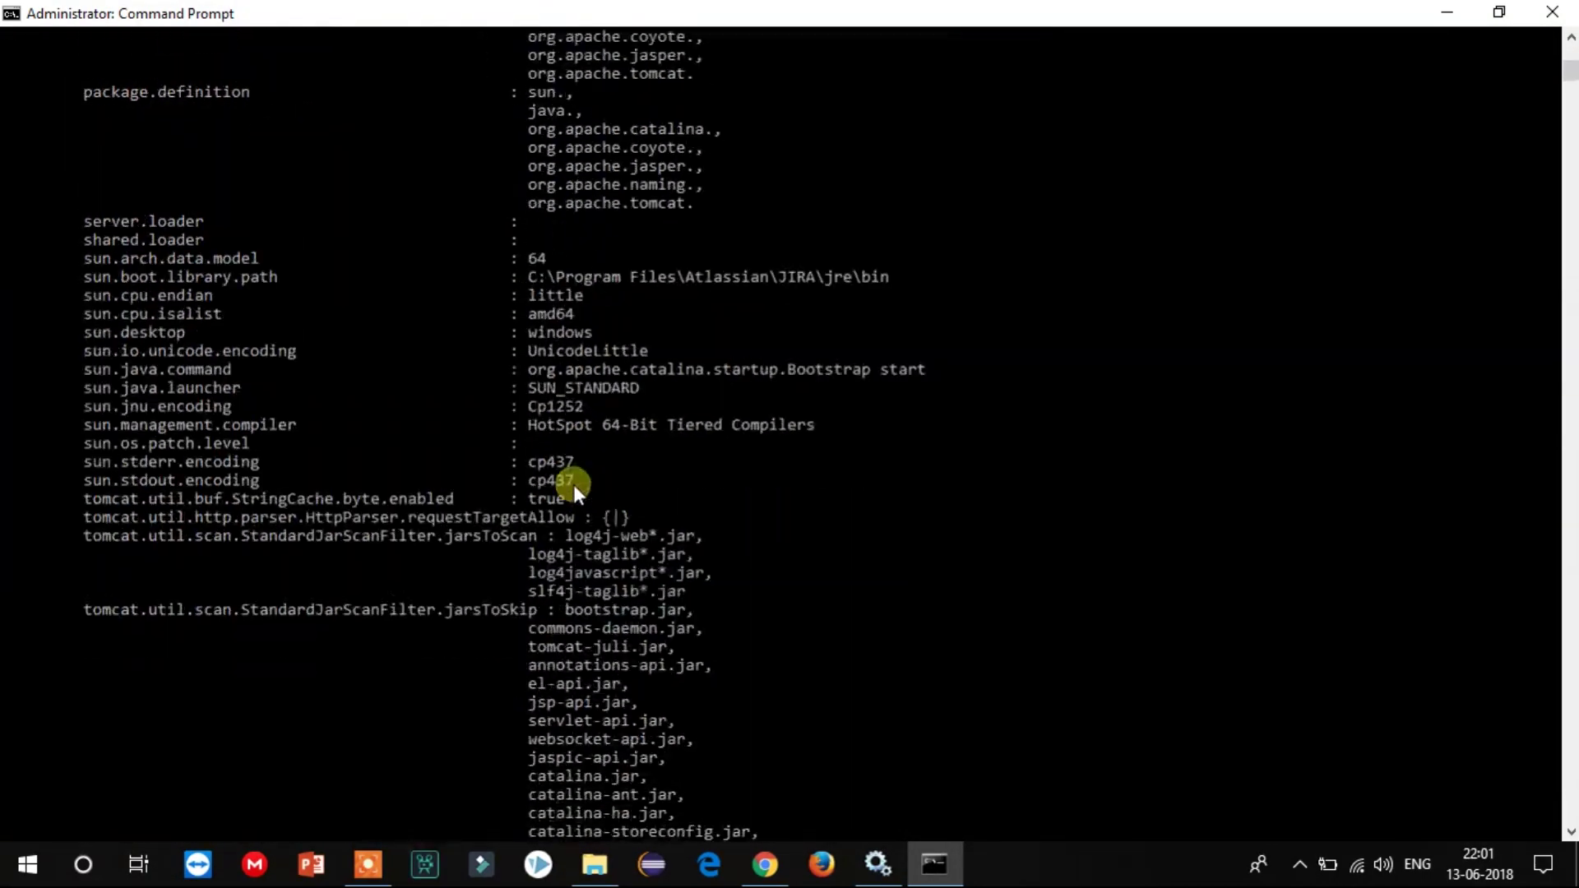
scroll(576, 485, "down", 20)
left_click(880, 736)
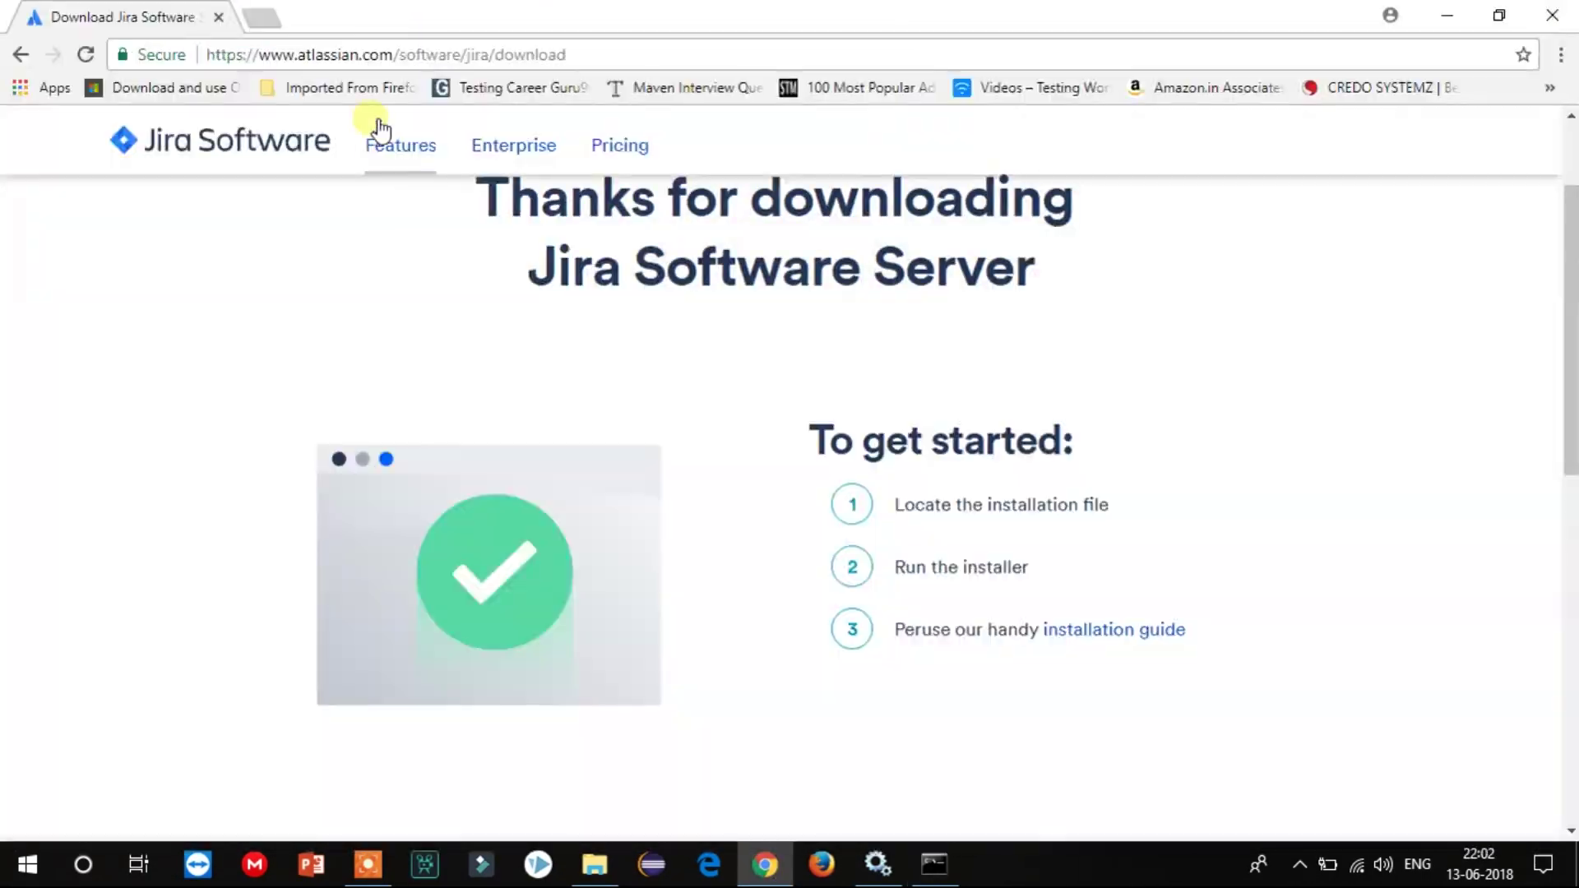
left_click(261, 16)
type("C:\\Program Files\\Atlassian\\JIRA\\bin")
key("Escape")
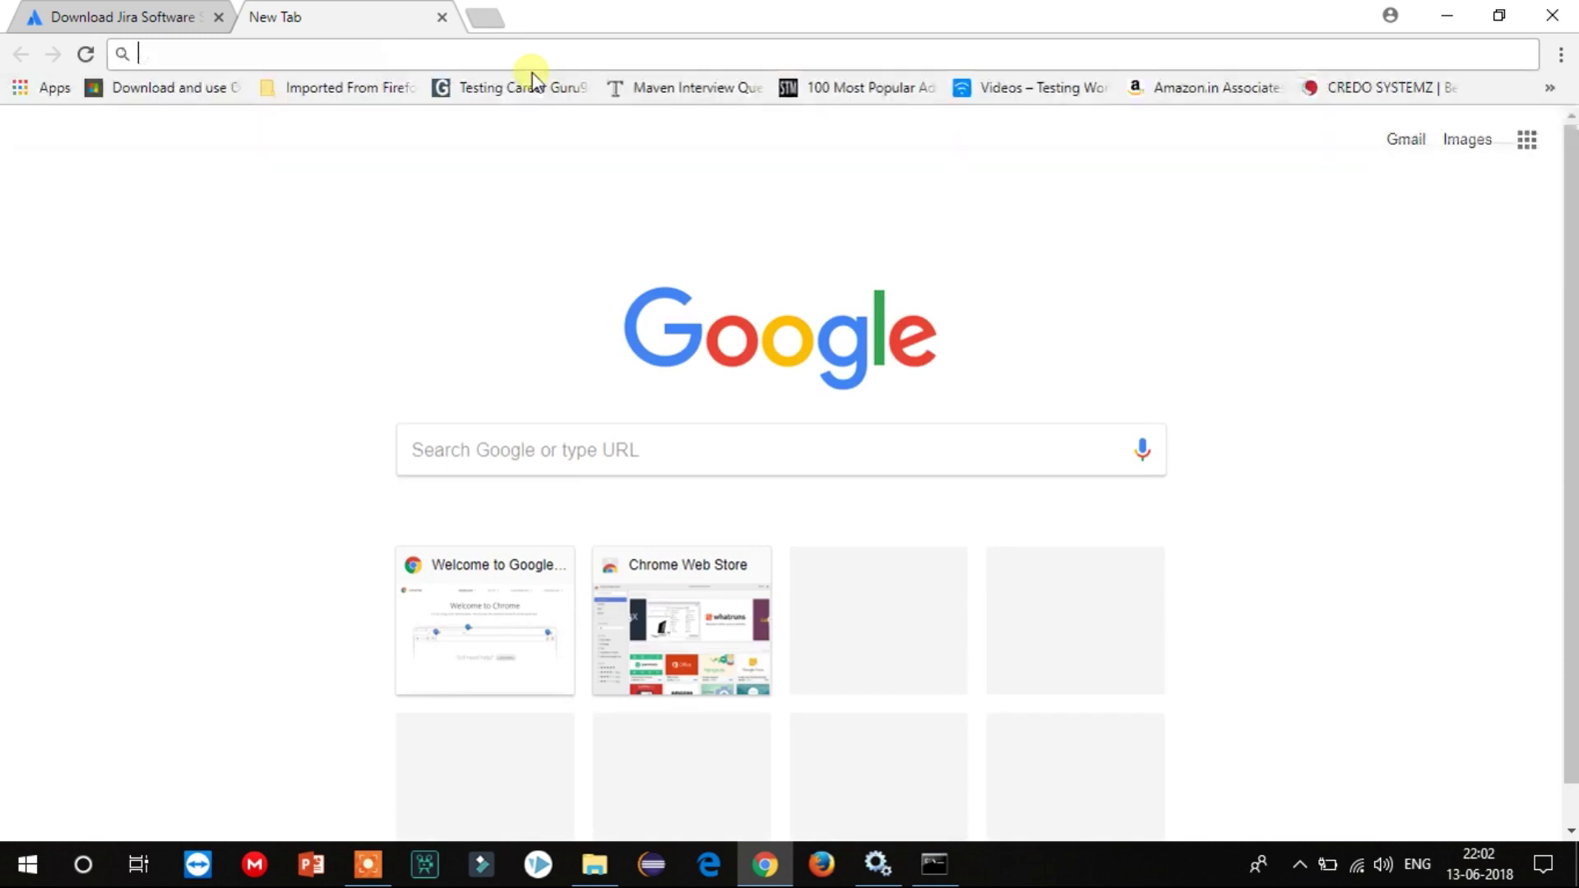
type("htt")
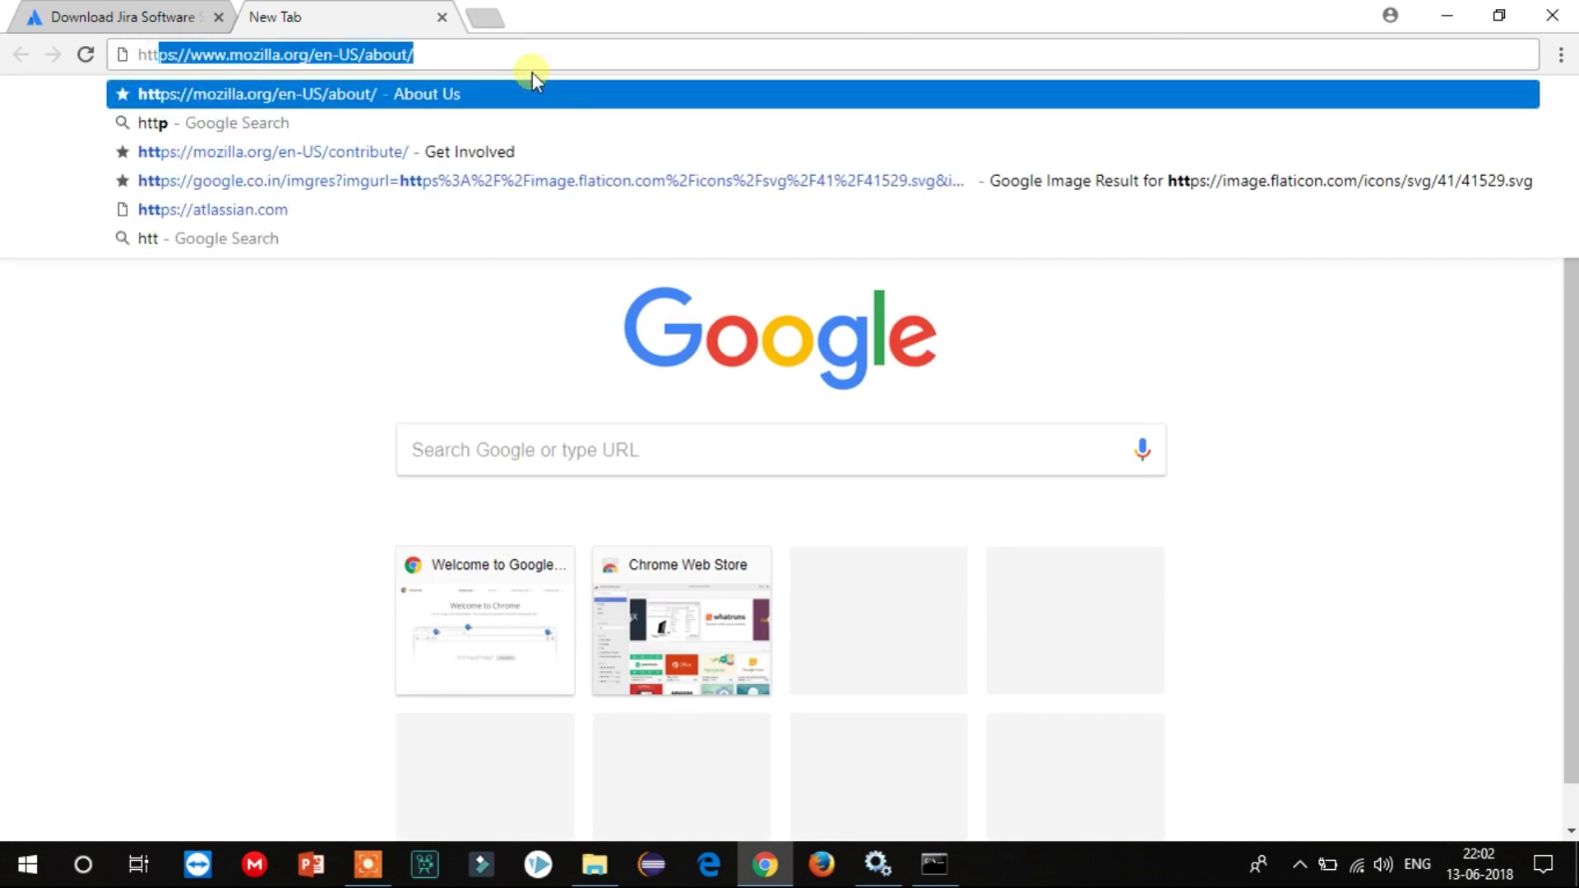
type("p://l")
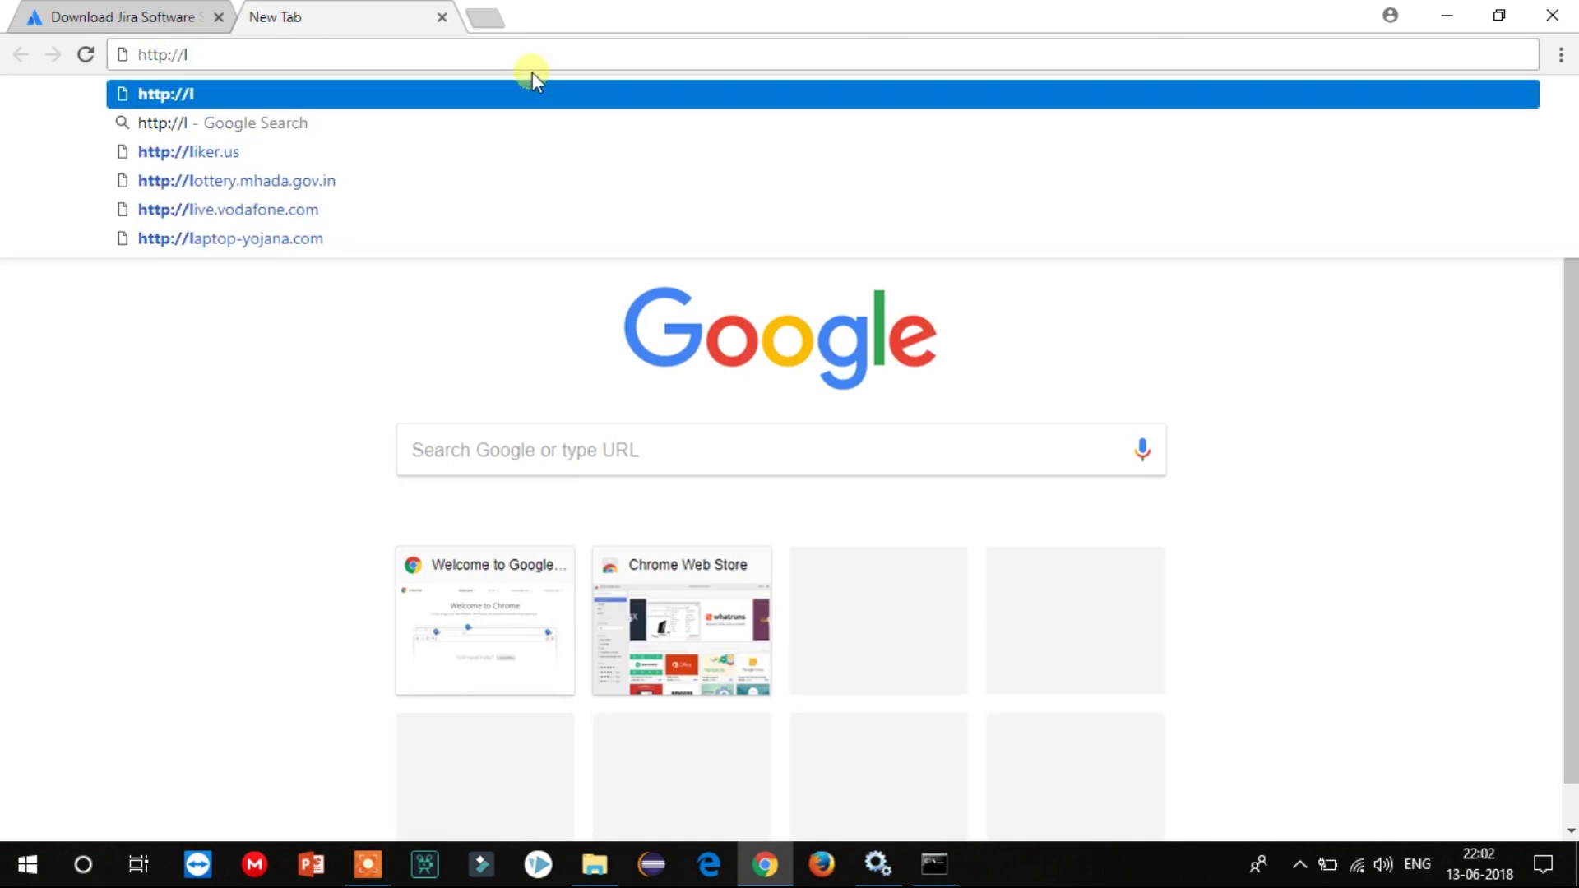
type("ocal")
key("Down")
key("Down")
key("Down")
key("Down")
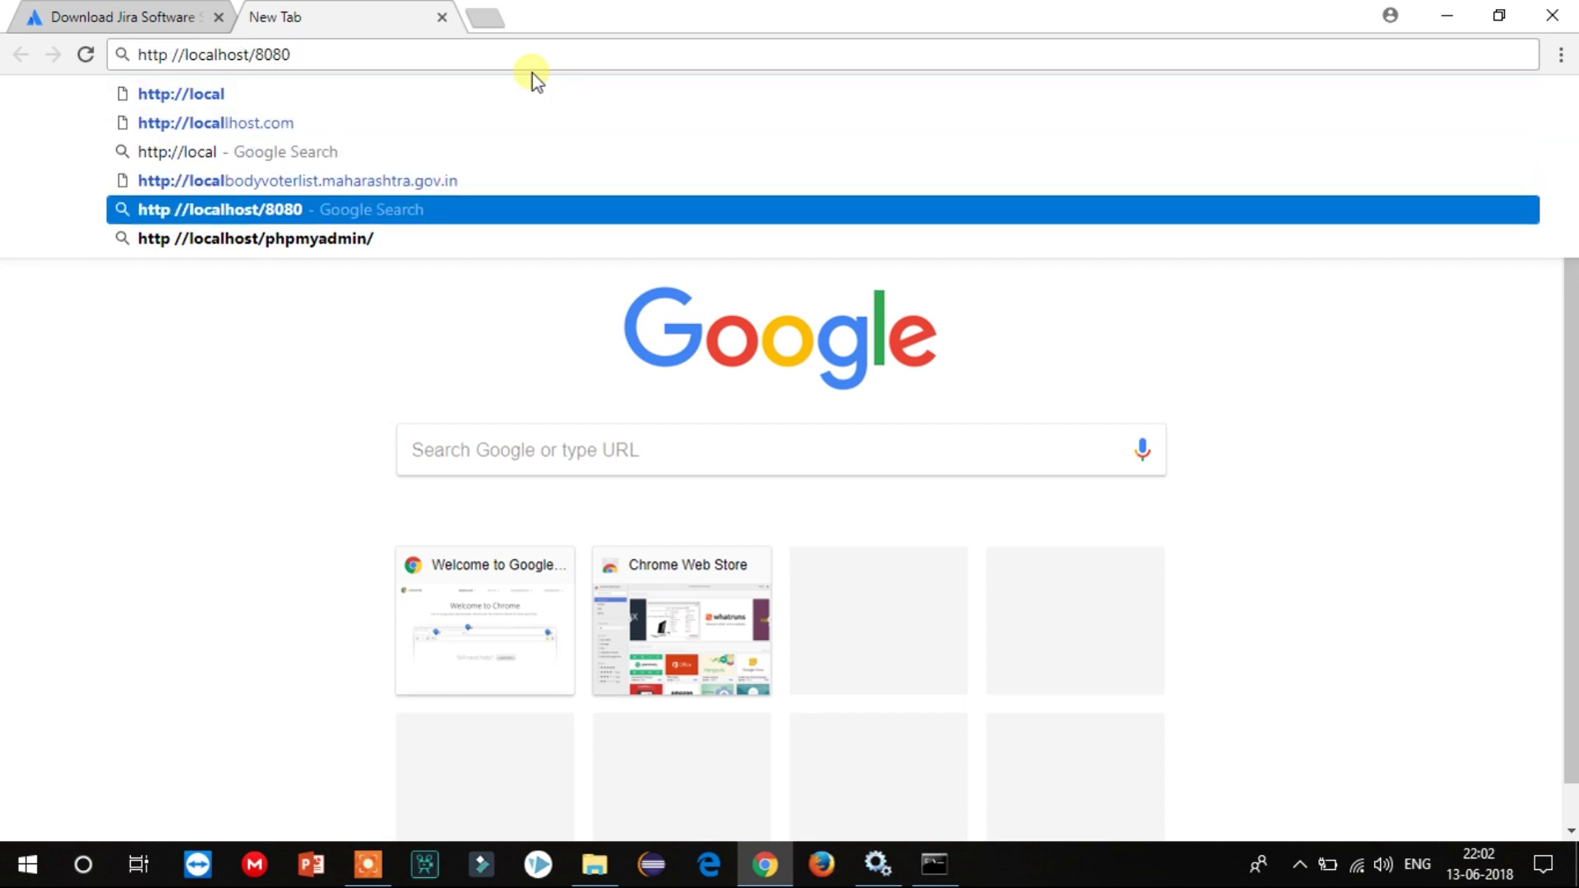
key("Left")
key("Left")
key("Left")
key("Left")
key("Left")
key("Left")
key("Left")
key("Left")
key("Left")
key("Left")
key("Left")
key("BackSpace")
type(":")
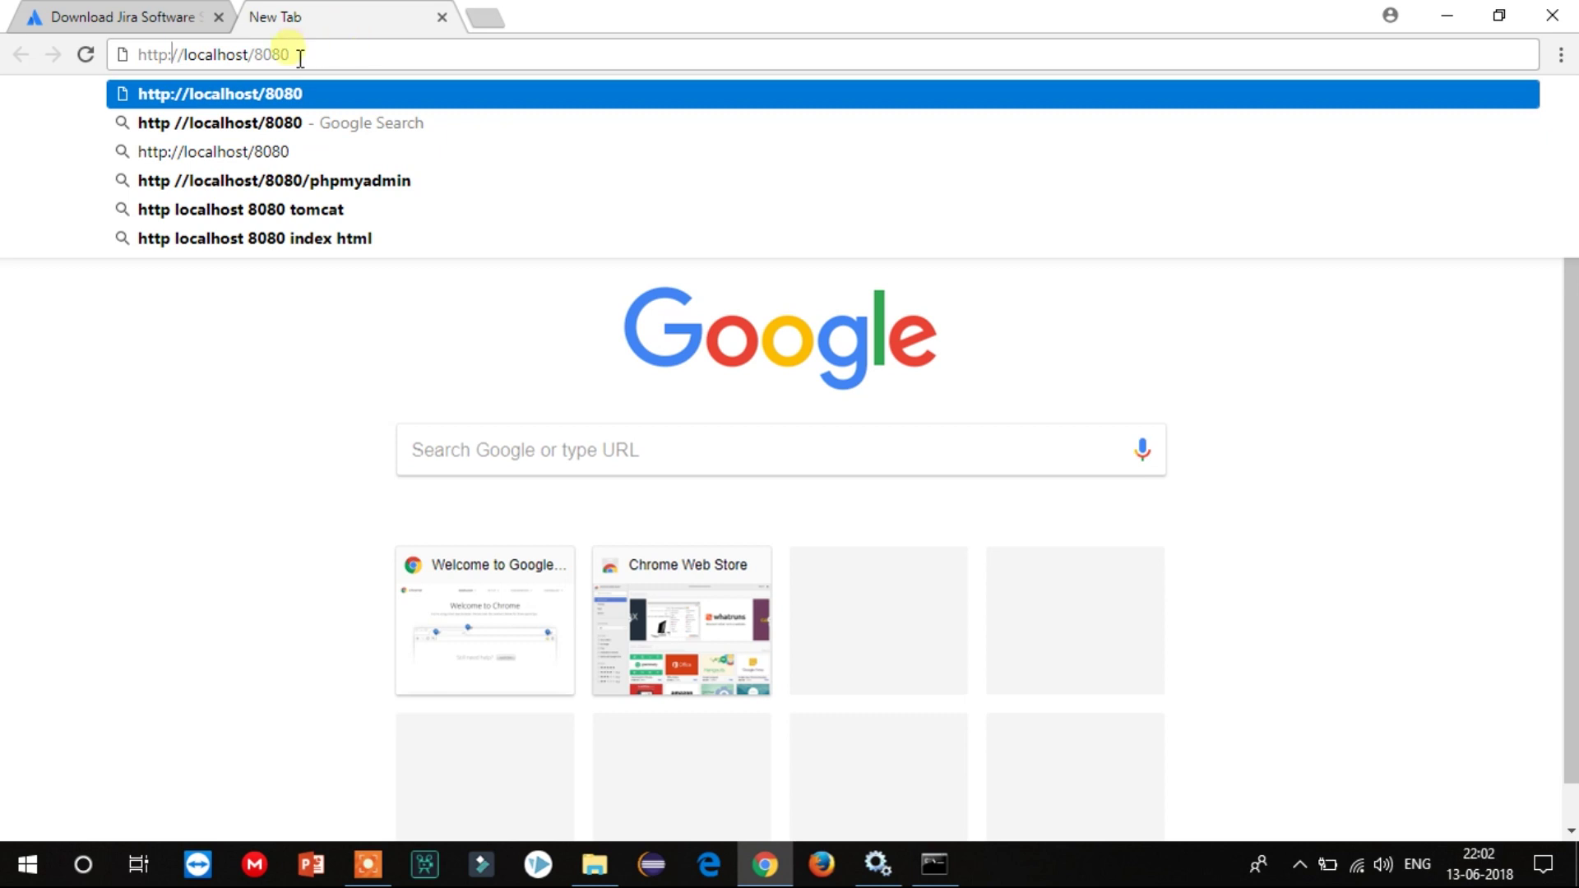
left_click(257, 54)
key("BackSpace")
type(":")
key("Return")
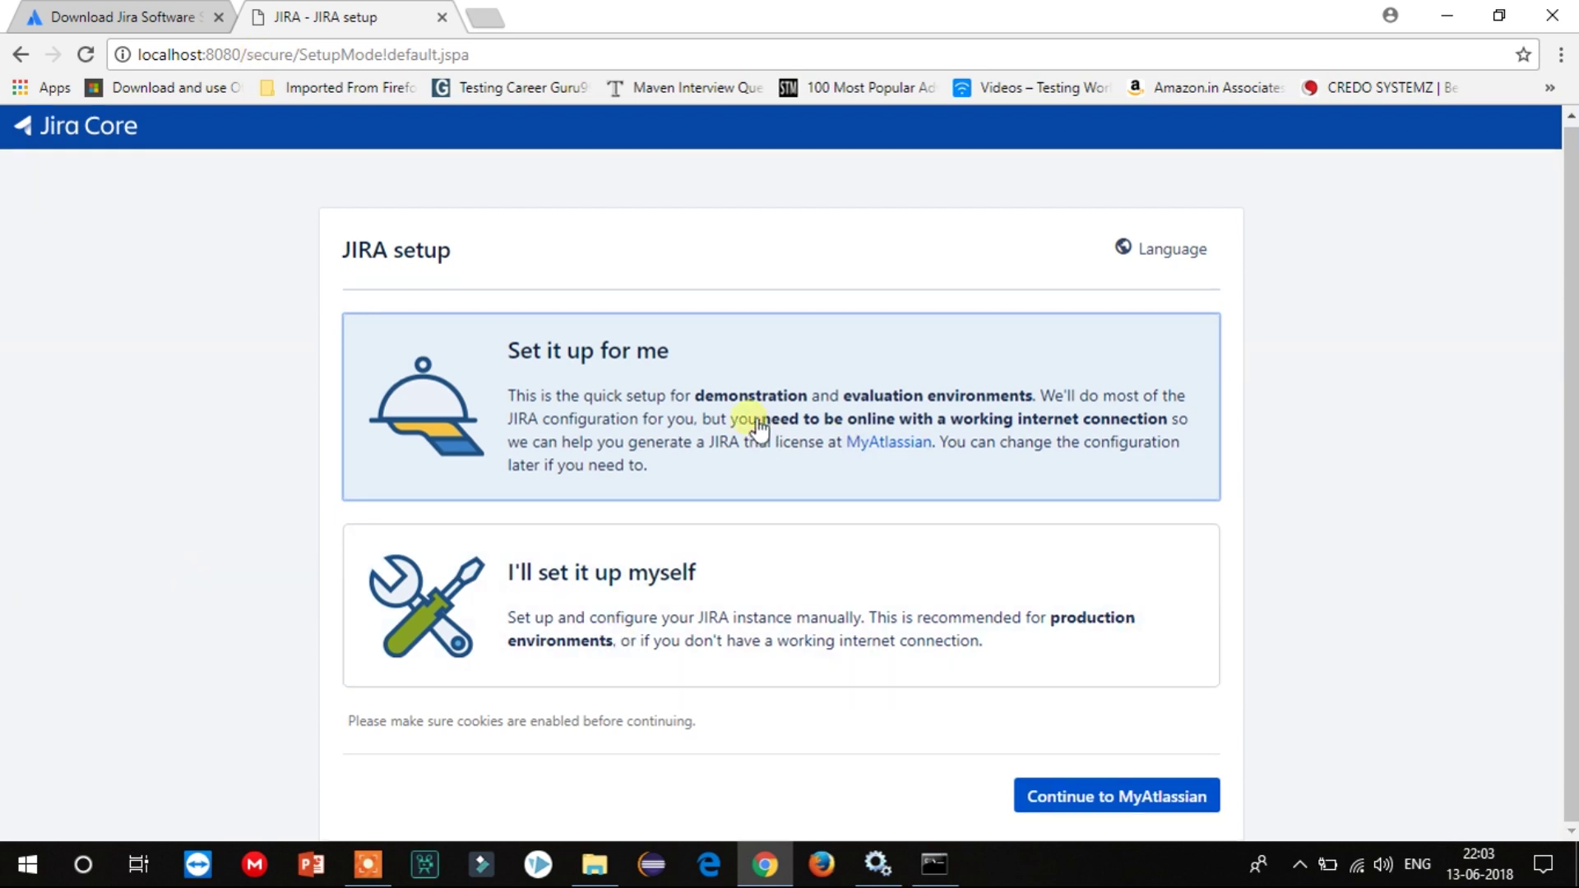
Continue to My Atlassian and sign in with the Google account's email and password.
left_click(1115, 798)
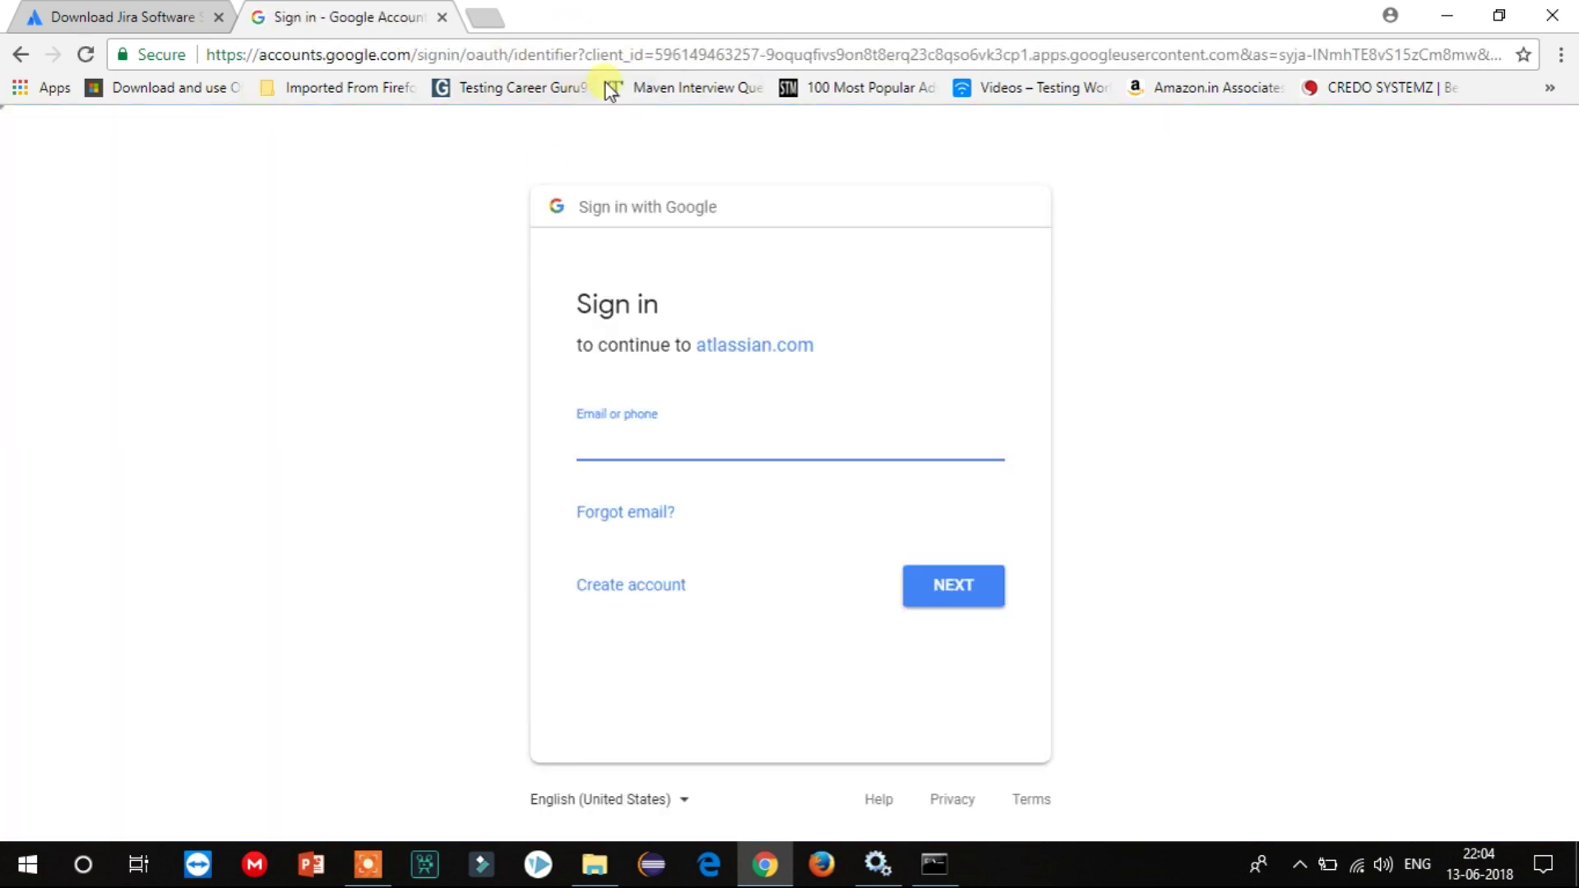
key("Return")
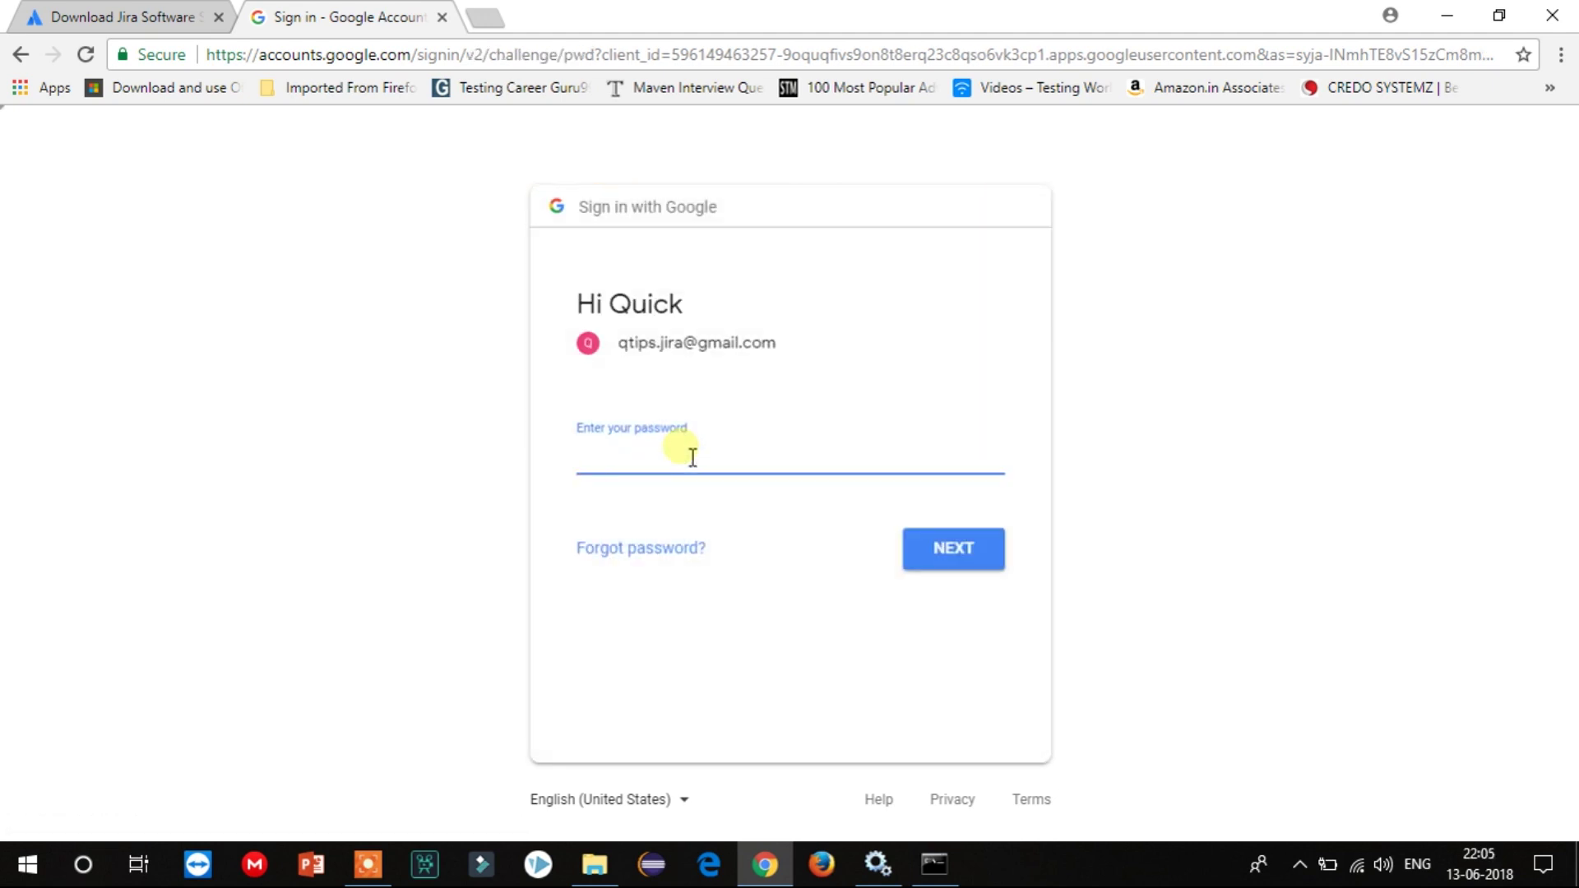
type("*")
key("Return")
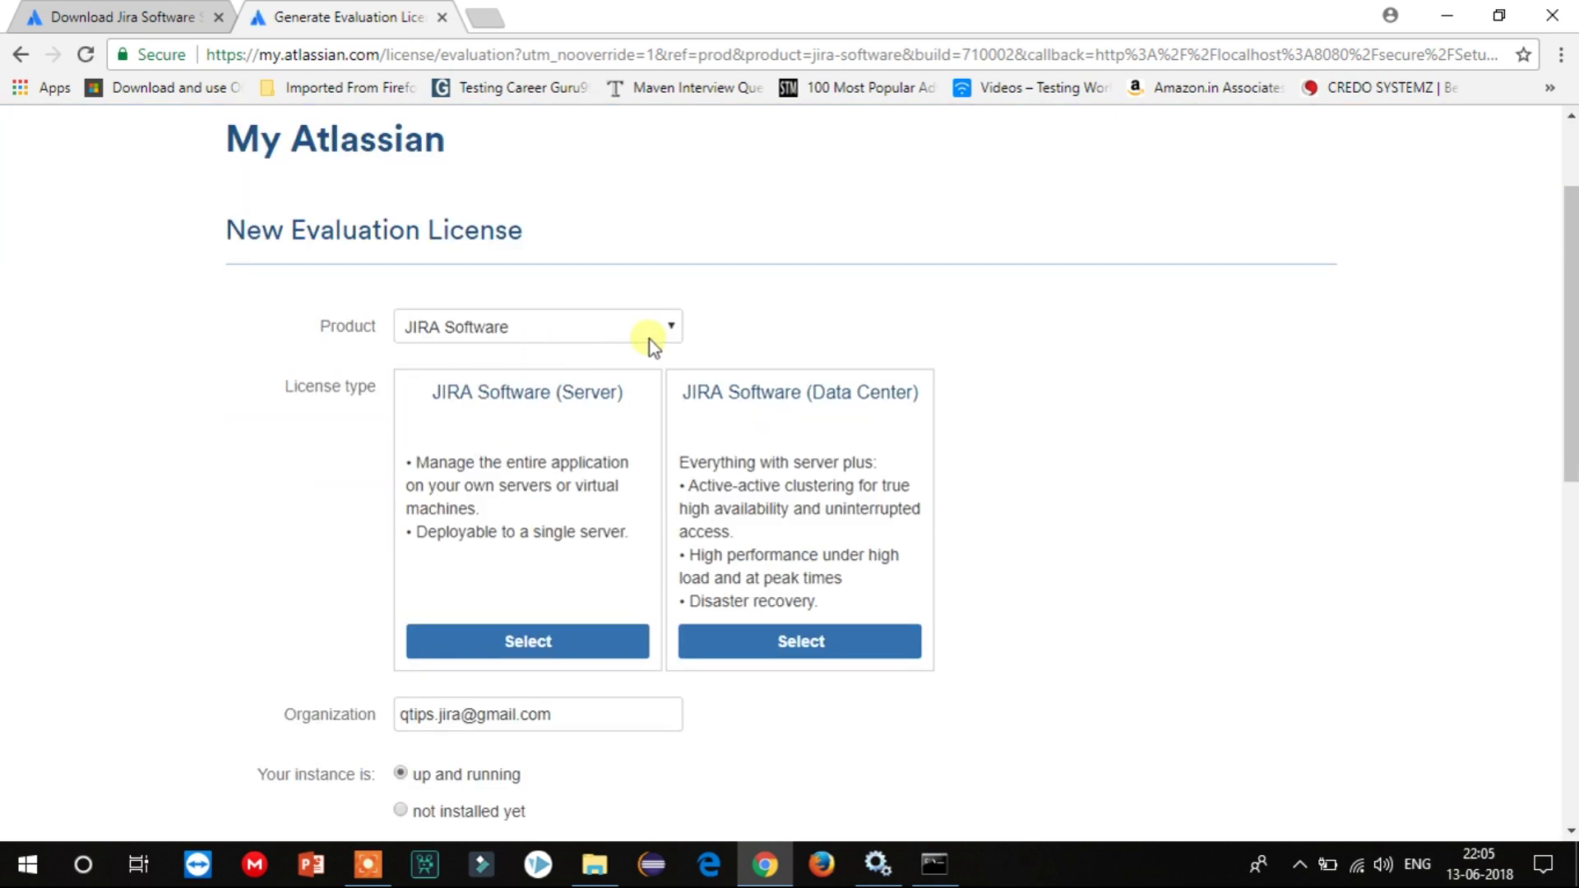
Generate a JIRA Software (Server) evaluation license and confirm installing it on localhost.
left_click(544, 647)
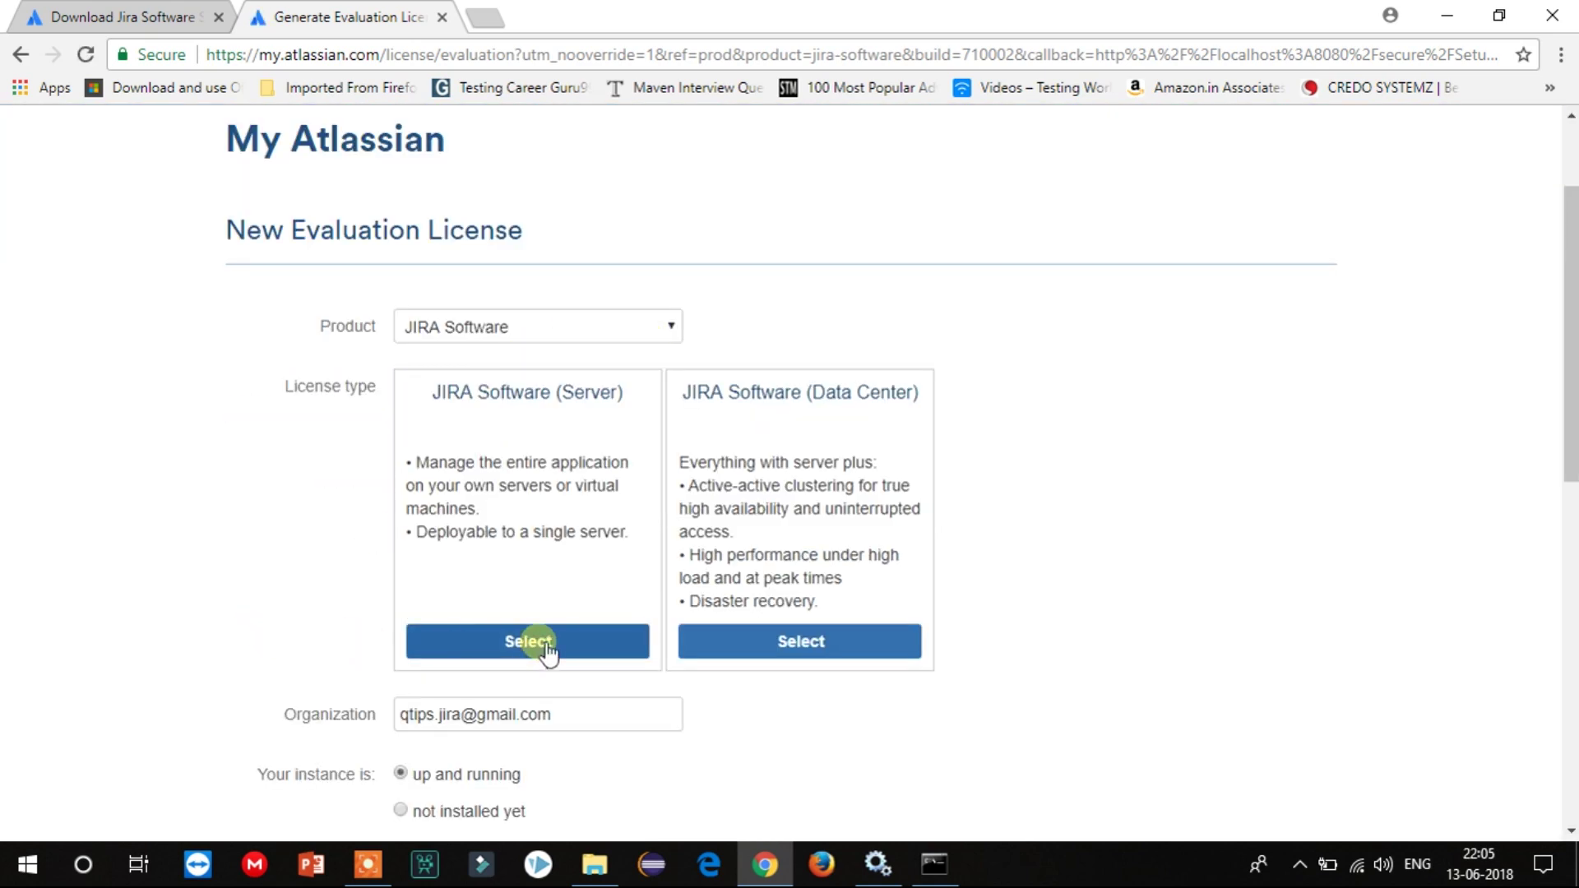
scroll(526, 625, "down", 5)
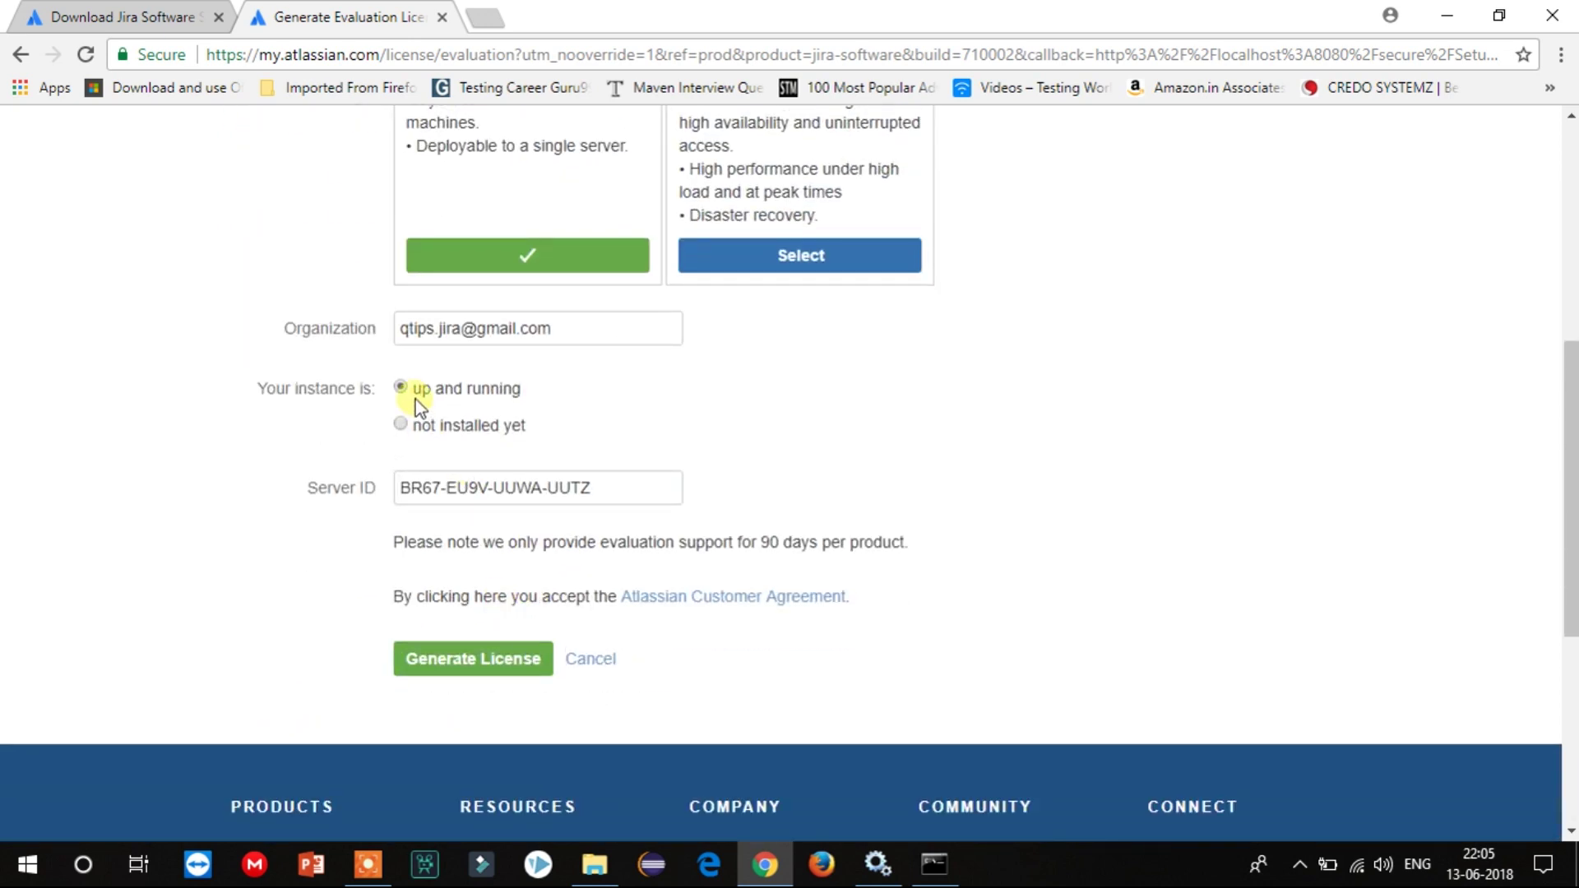
left_click(464, 658)
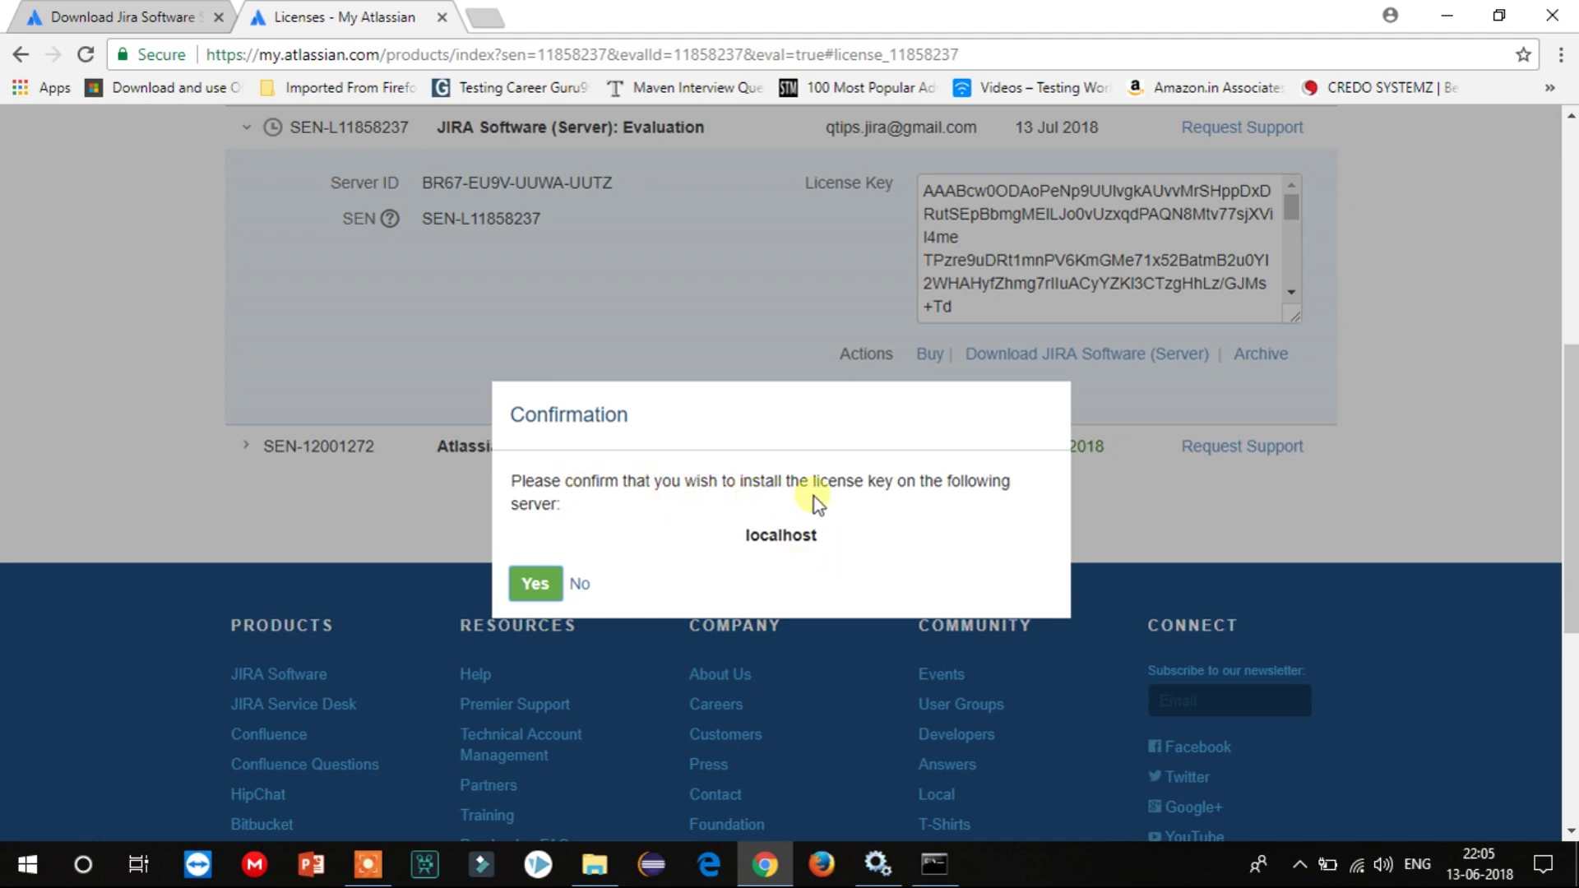
left_click(536, 584)
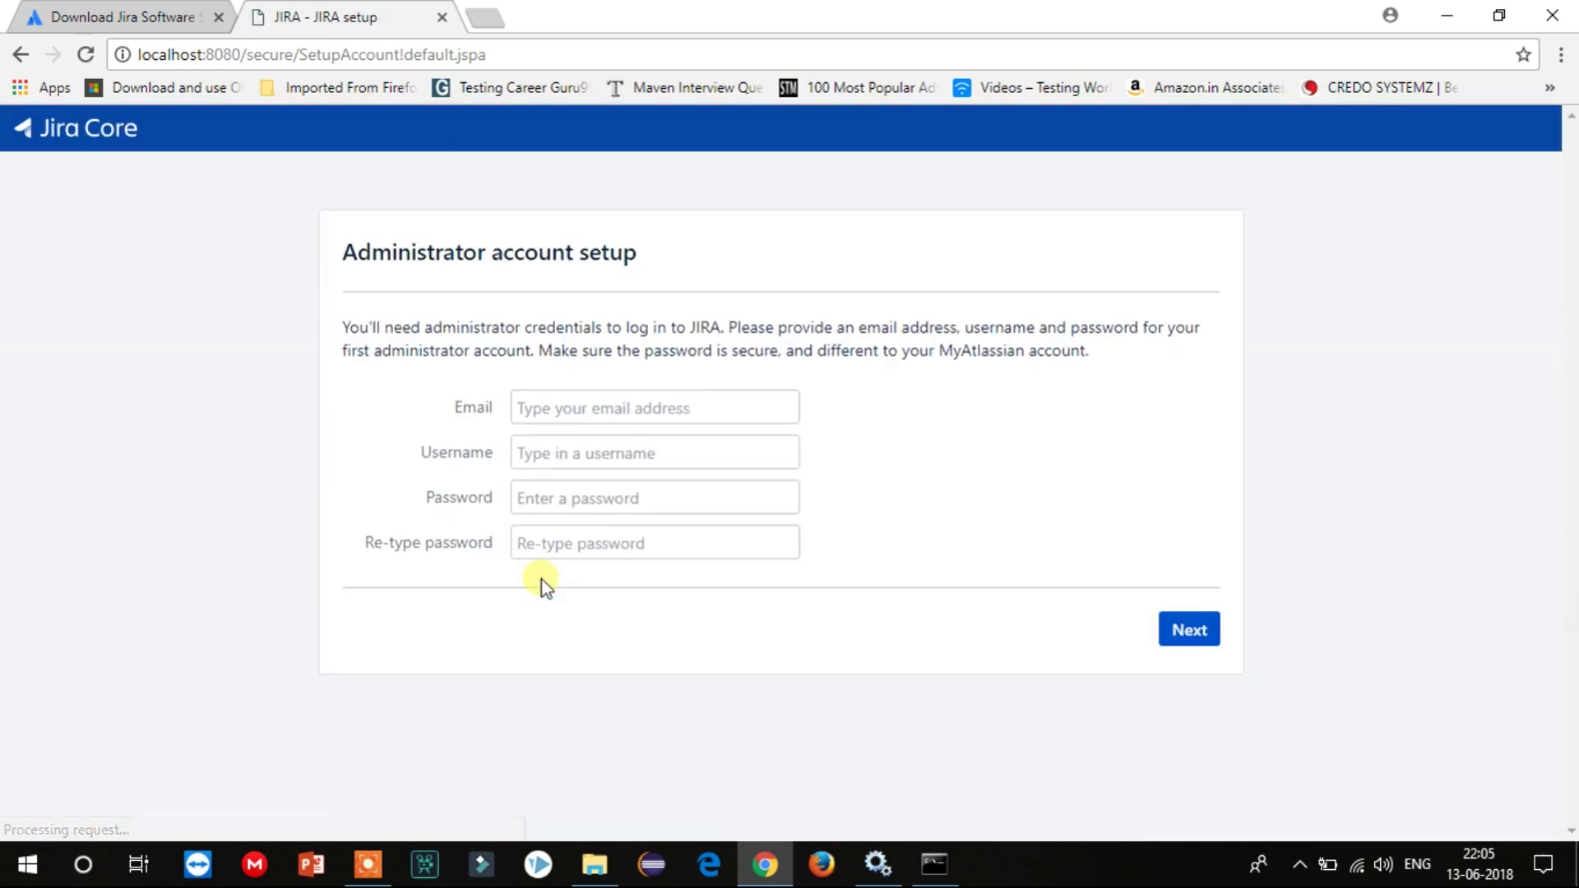
Enter the administrator's email address and password twice, then submit the account details.
left_click(566, 415)
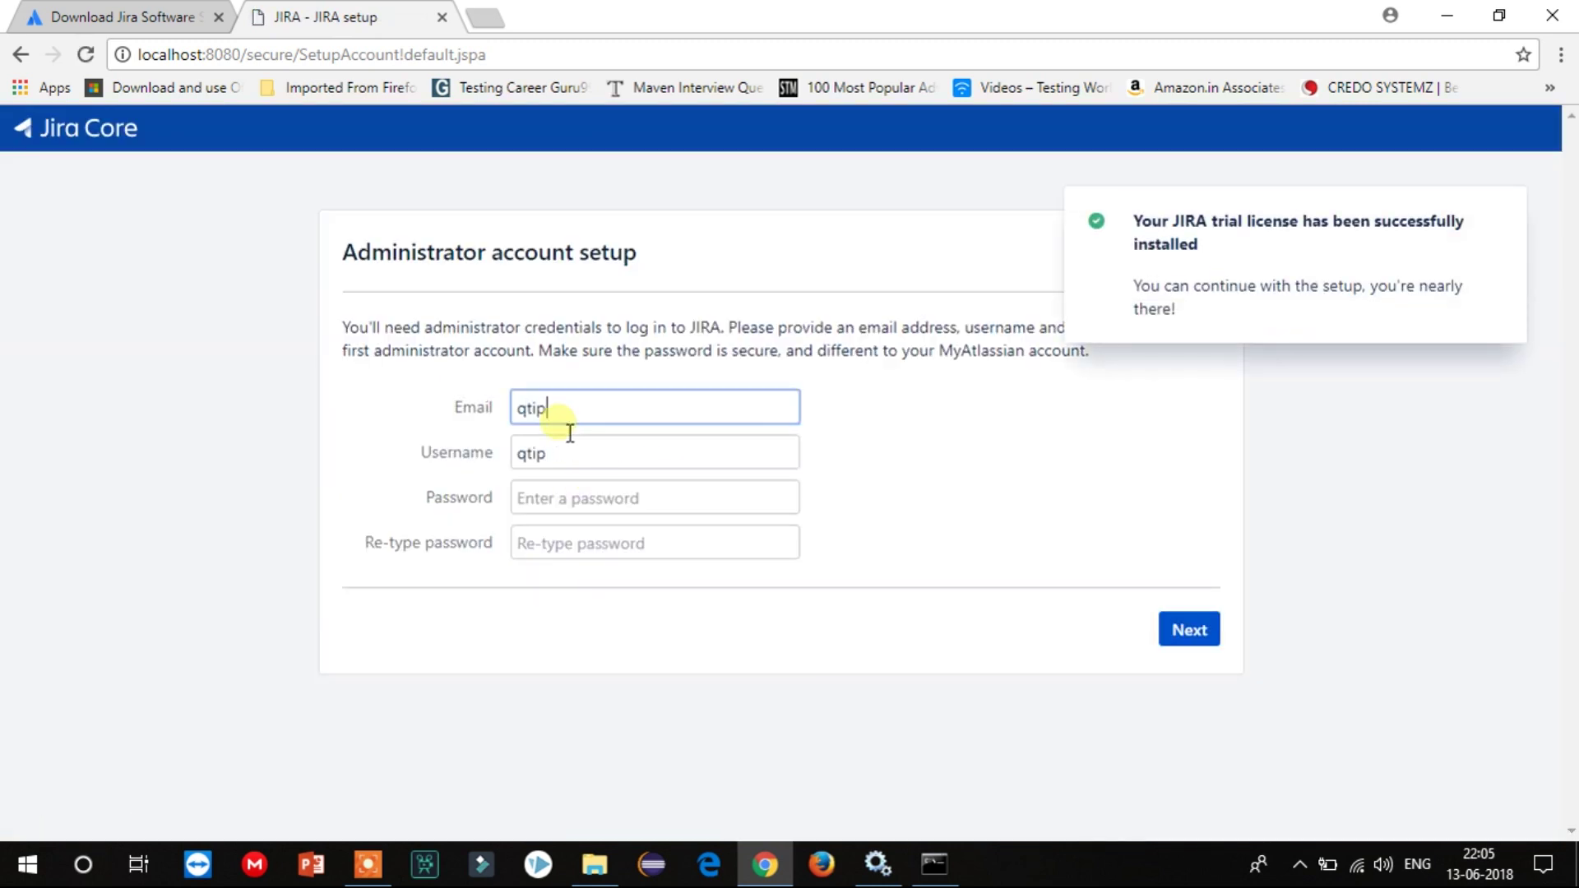
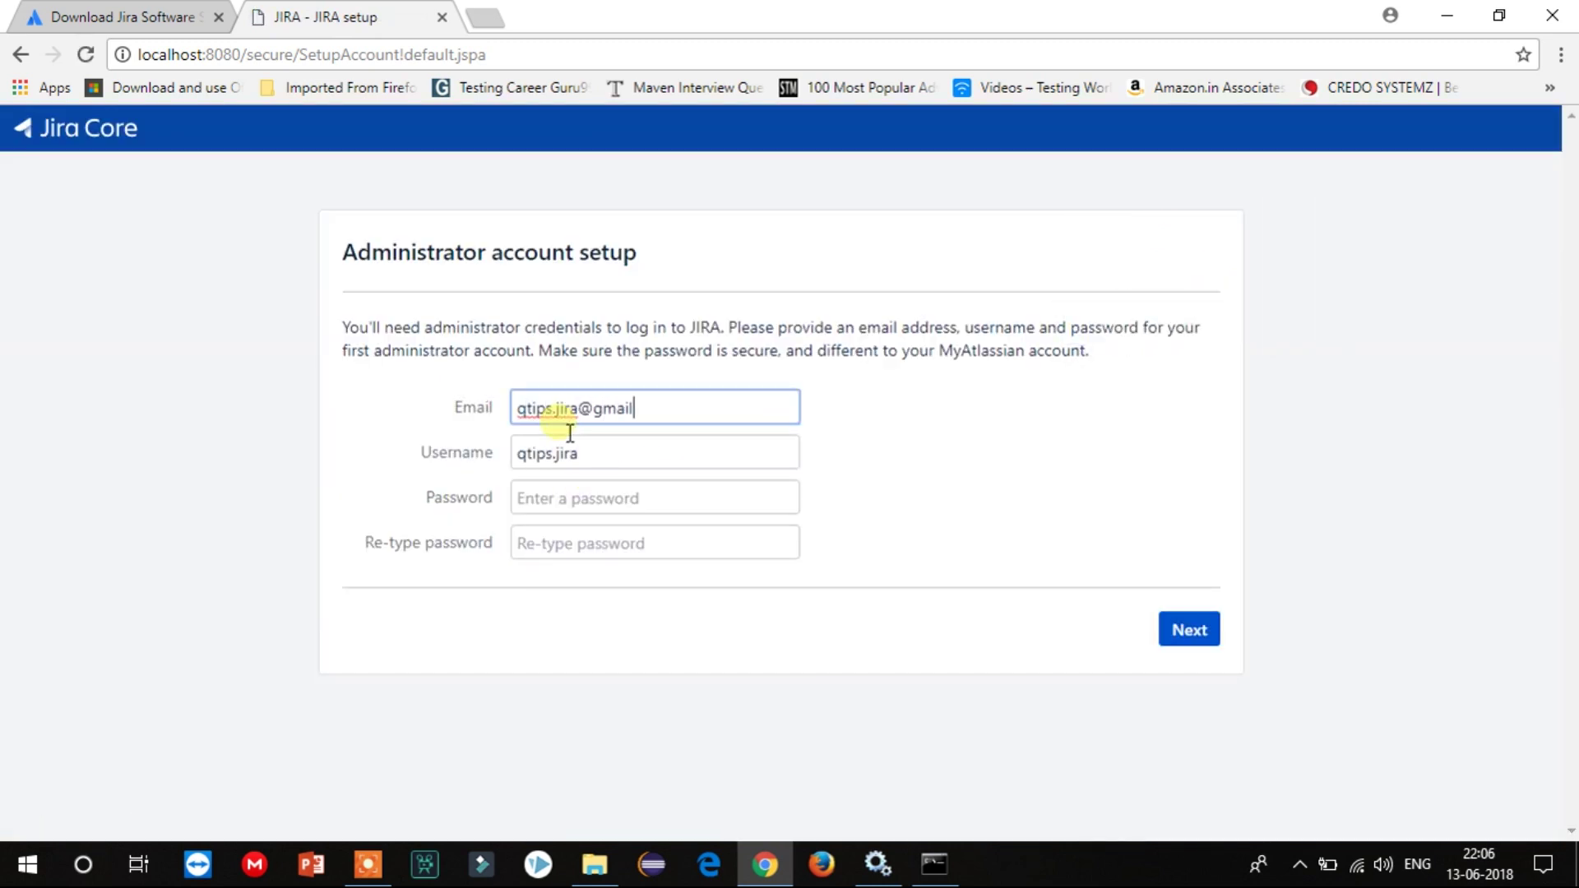
left_click(593, 503)
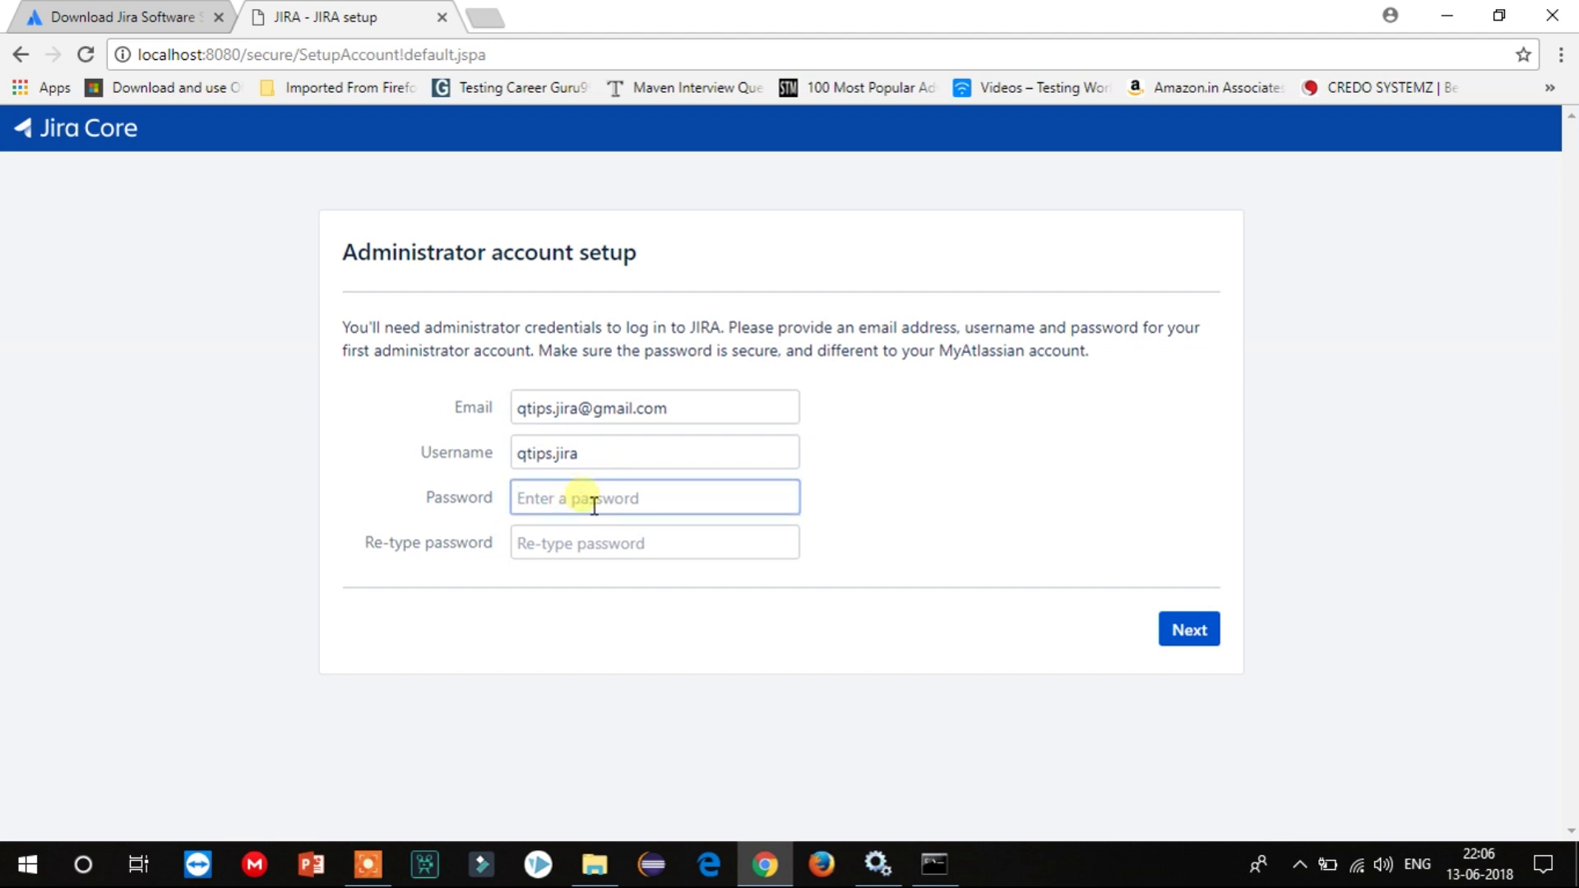
type("admin")
key("Tab")
type("admin")
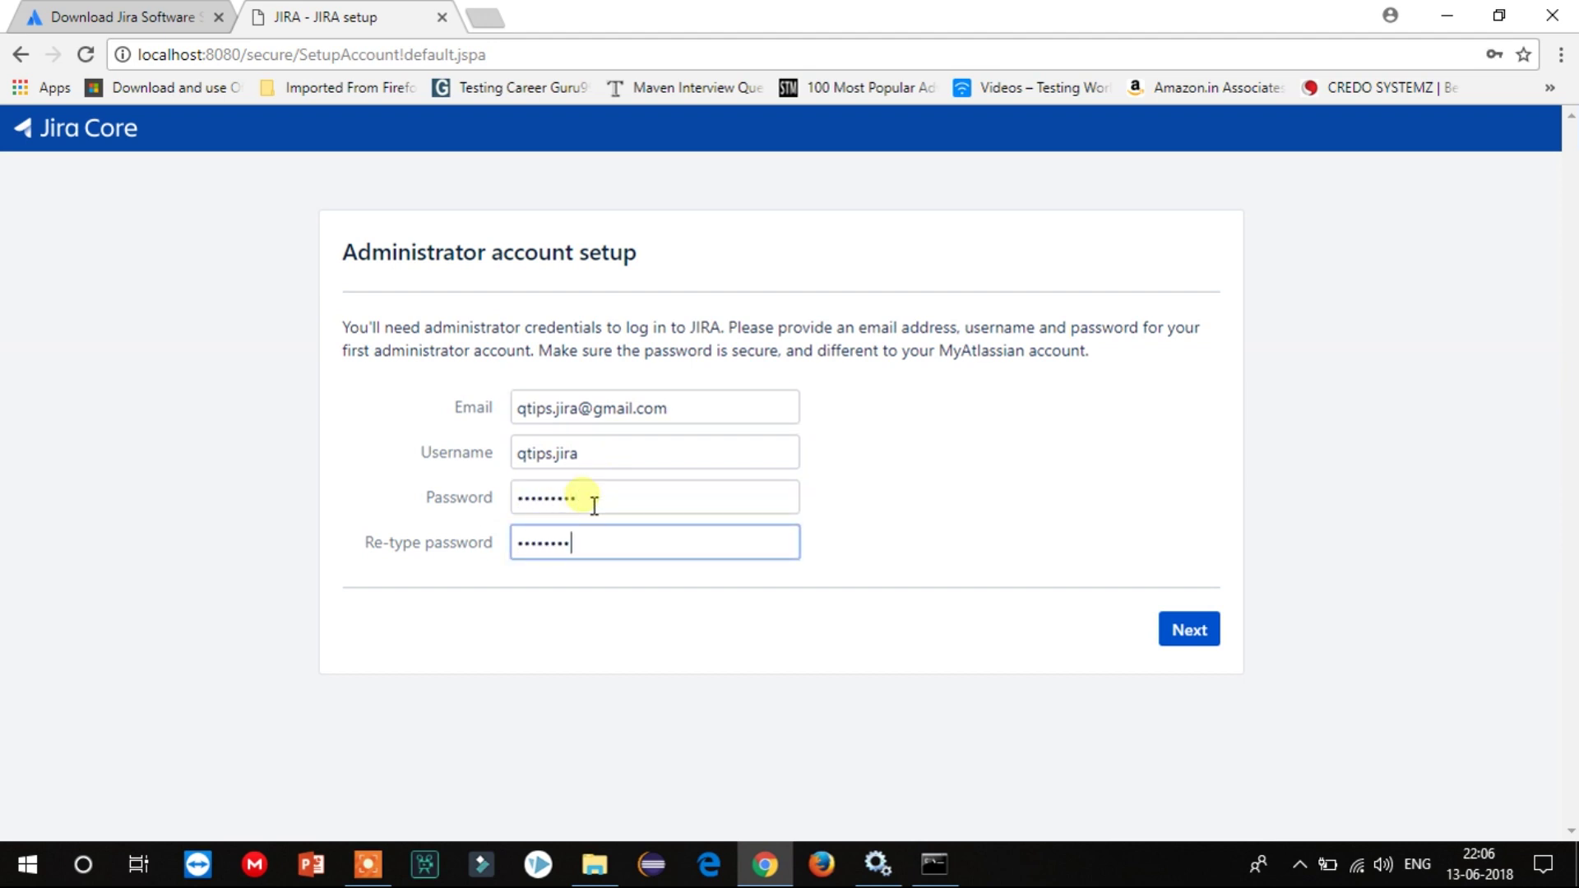
left_click(1203, 633)
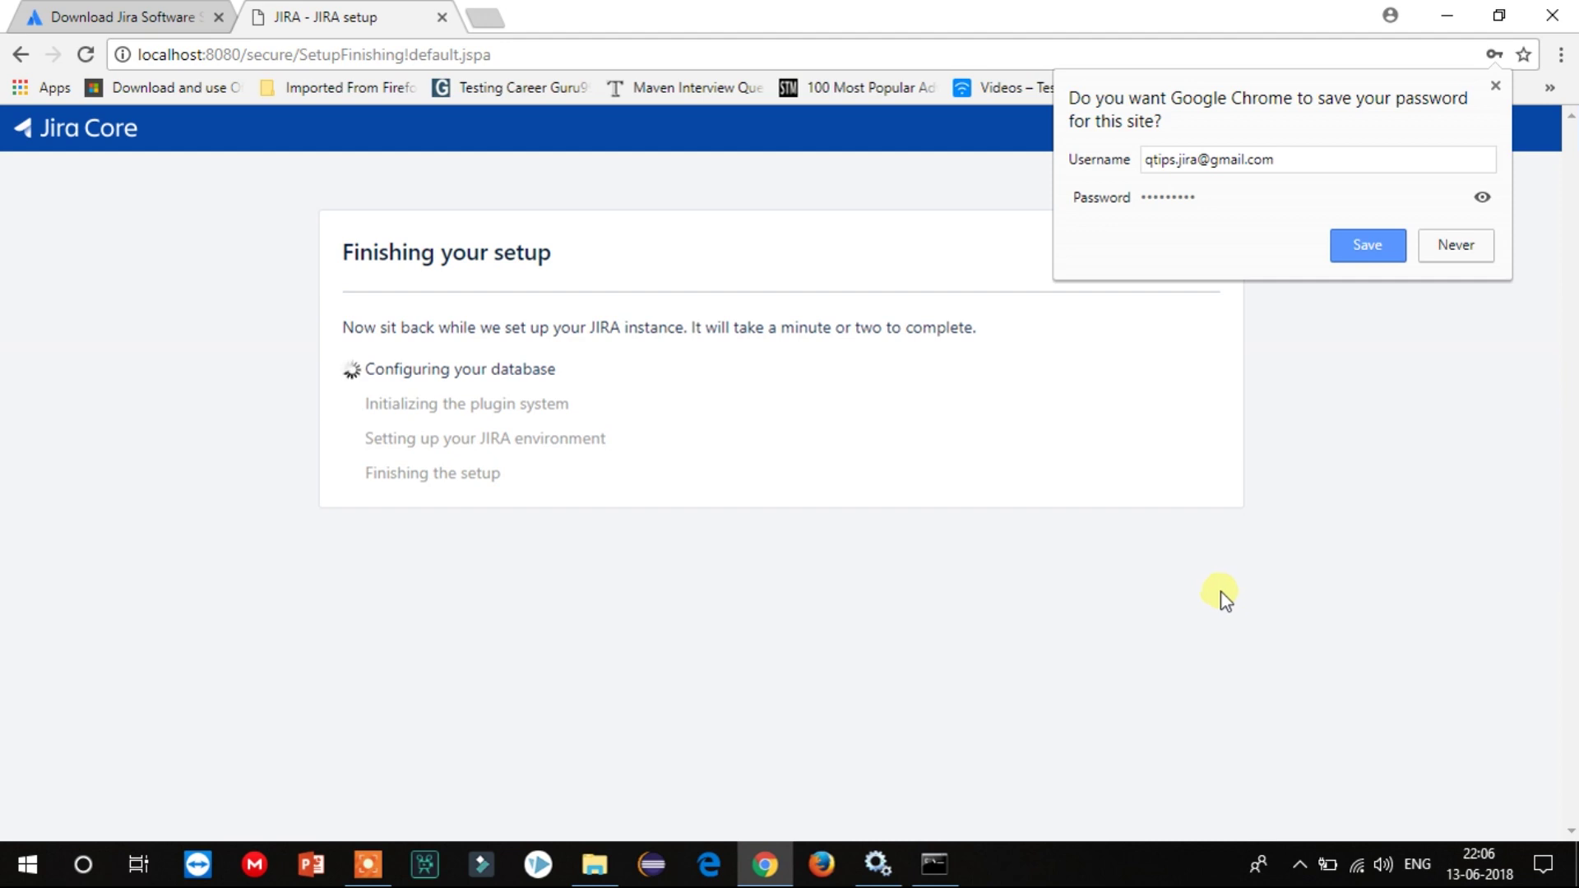
Decline Chrome's password save and select the JIRA access address once setup is ready.
left_click(1433, 250)
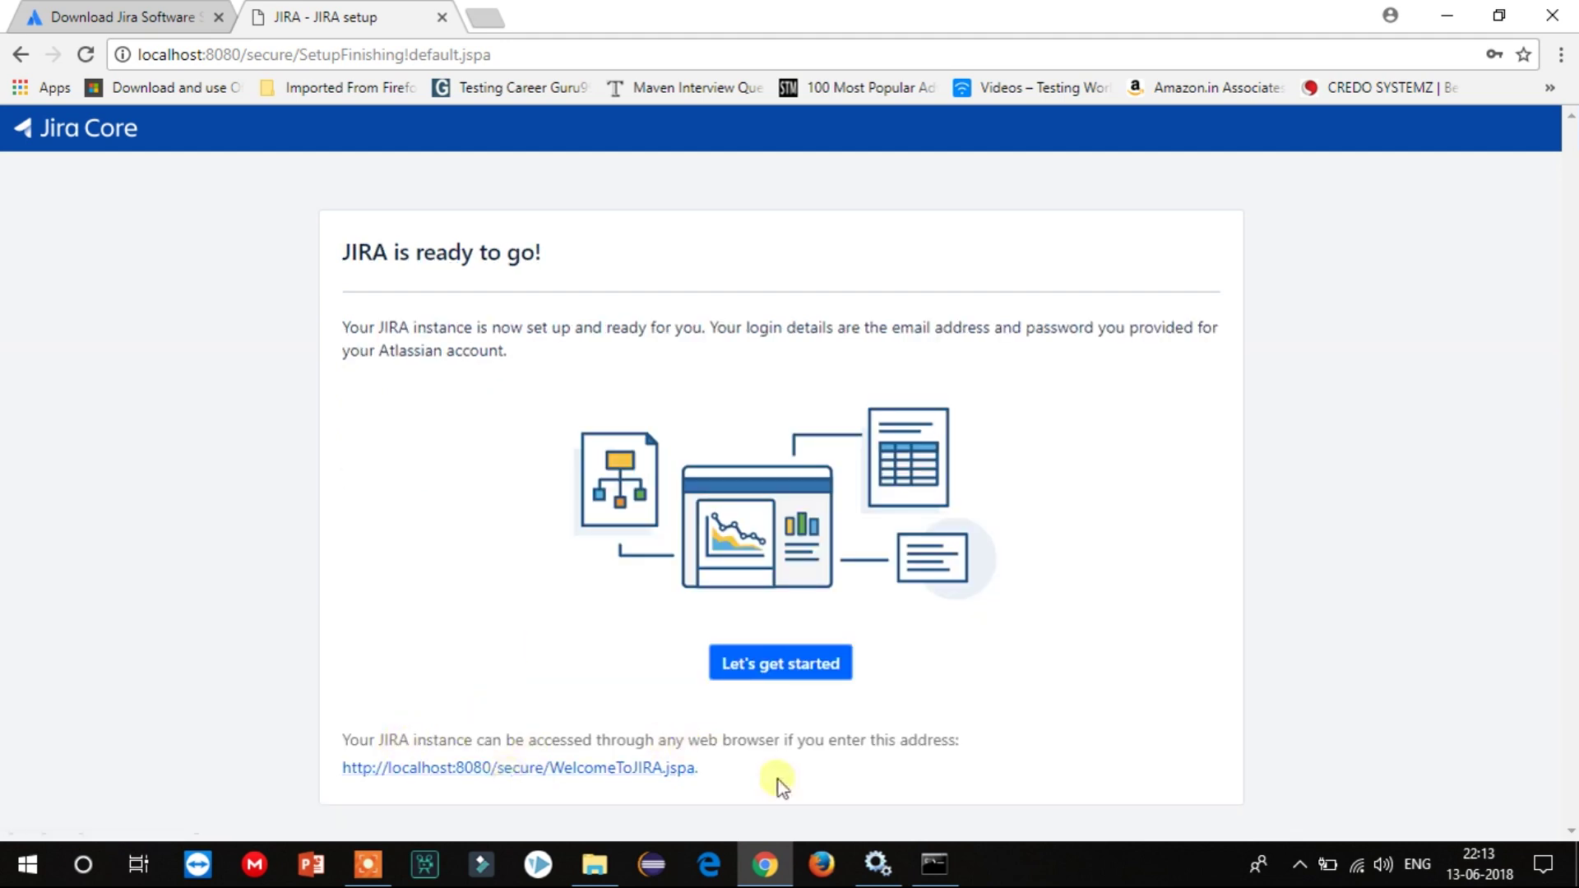
left_click_drag(717, 778, 338, 779)
Start using JIRA, keep English (India) as the language, and skip the avatar step.
left_click(776, 665)
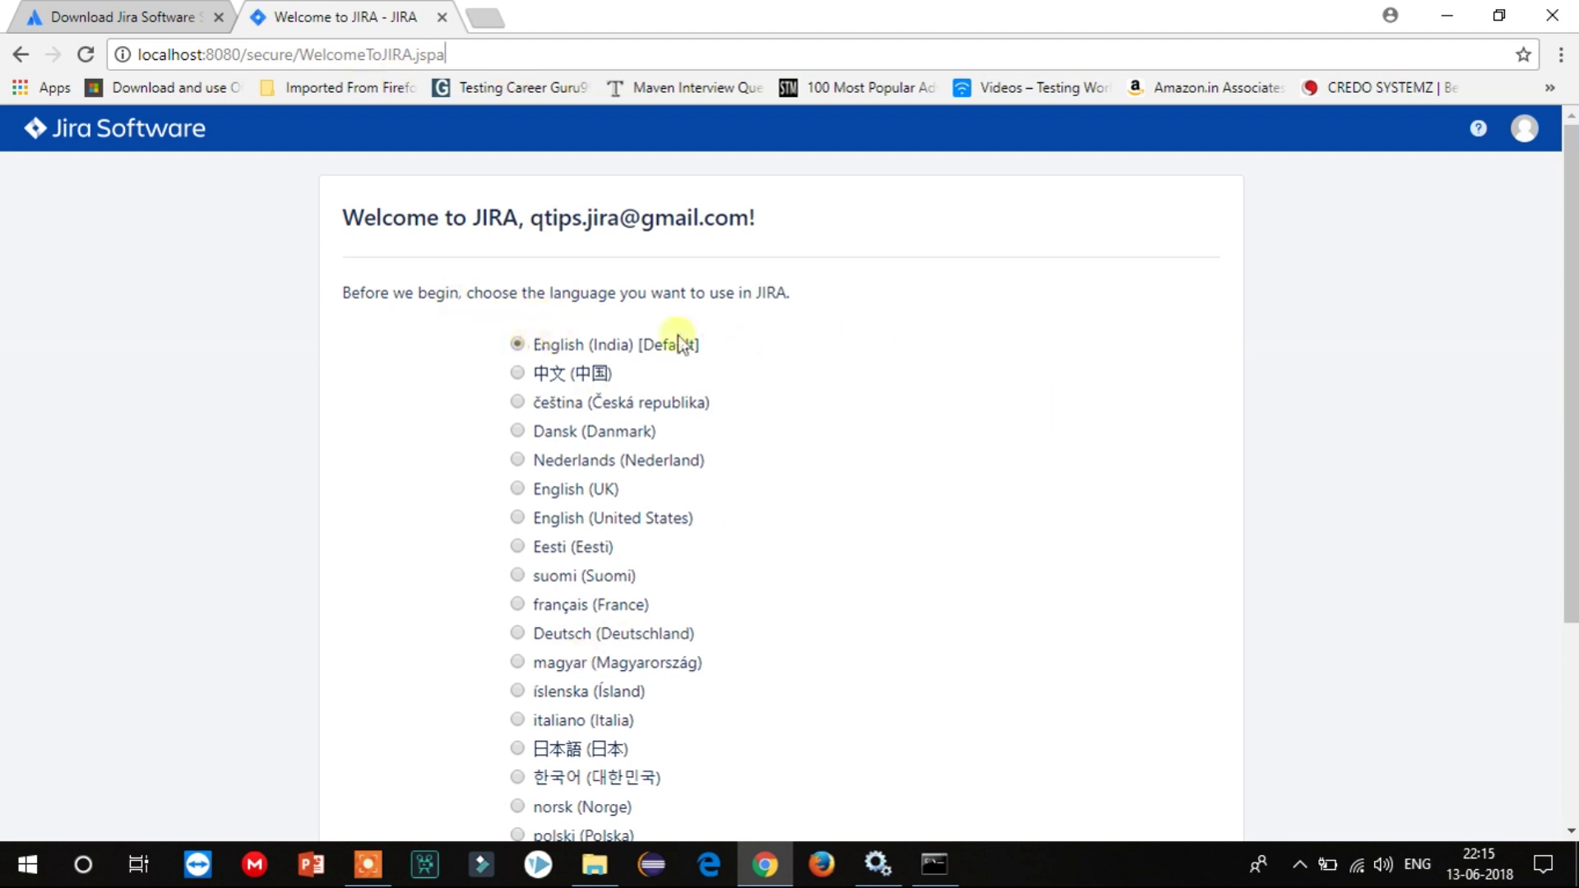
scroll(741, 353, "down", 3)
left_click(1187, 798)
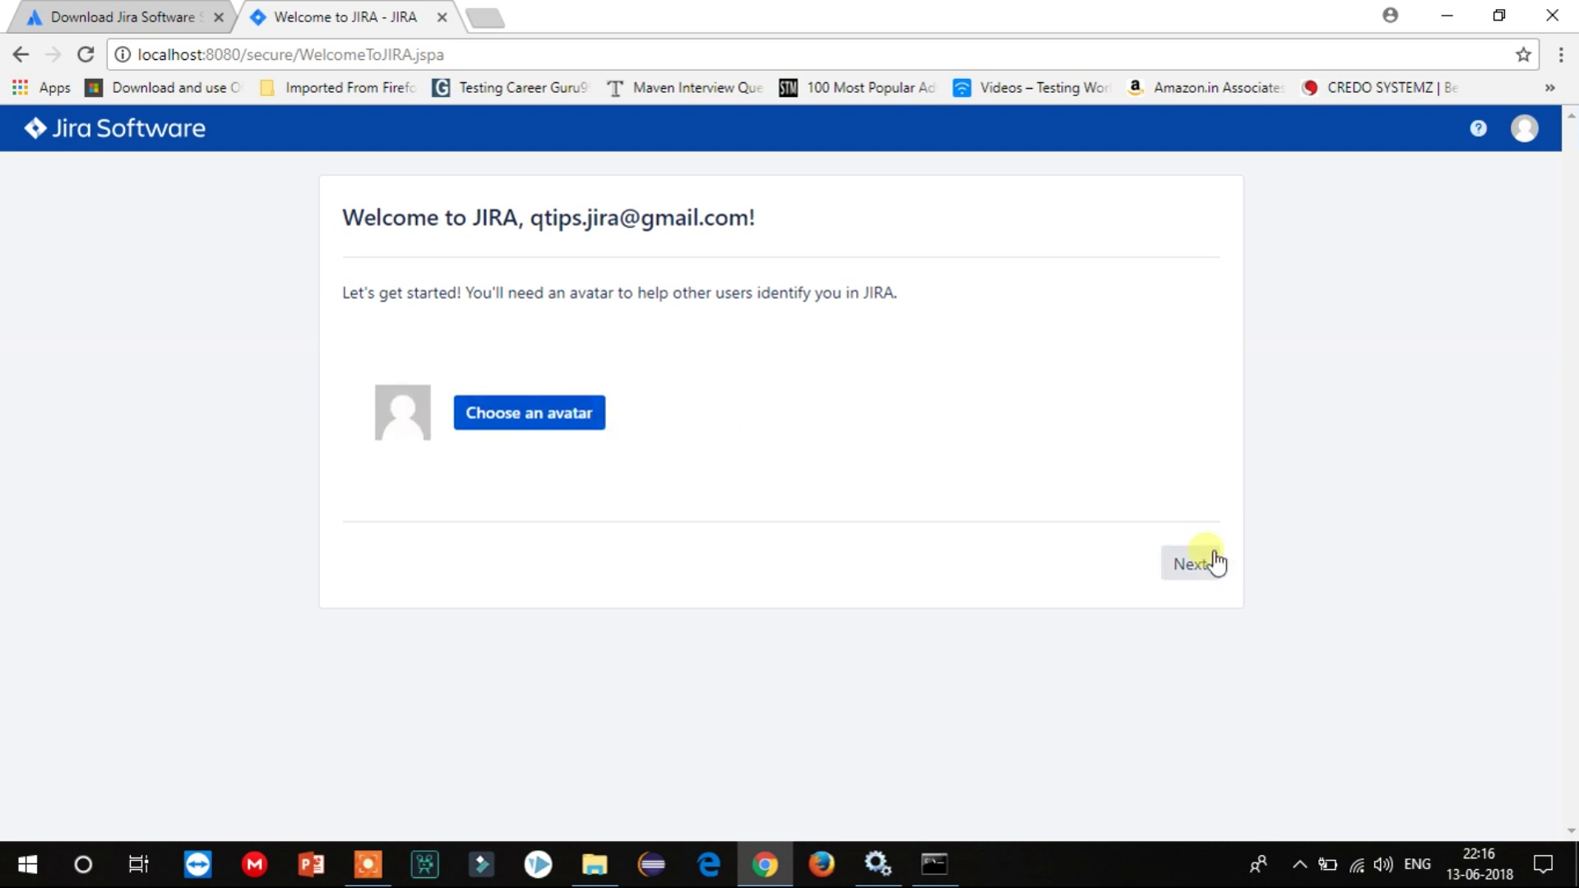
left_click(1191, 565)
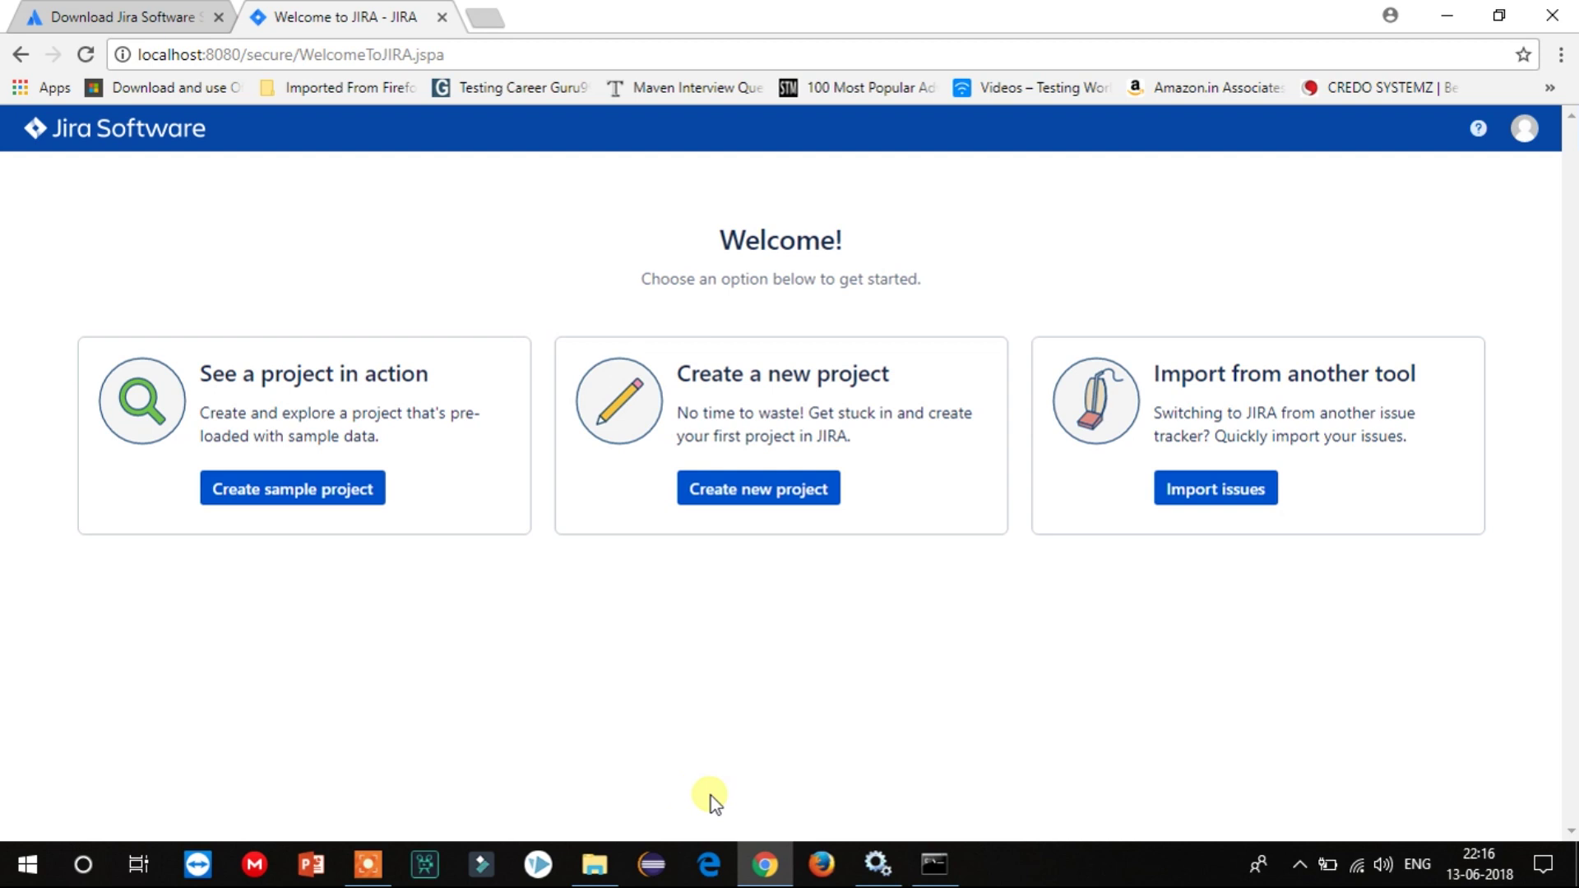
Cancel the Create project dialog, then open the Import issues wizard and browse its source tools.
left_click(781, 490)
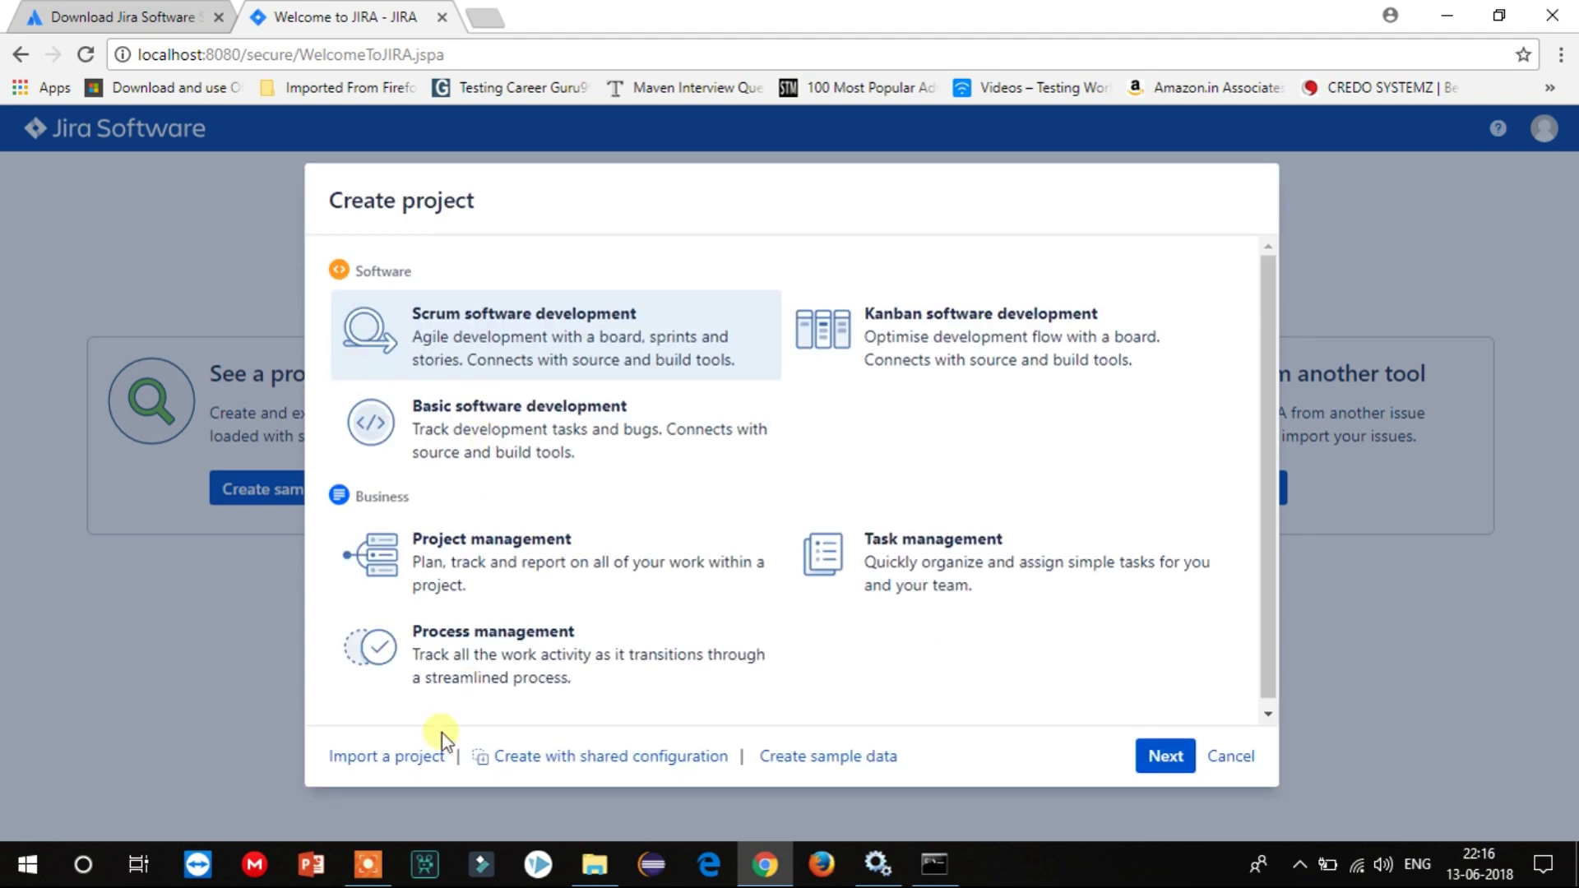
left_click(1227, 757)
left_click(1233, 501)
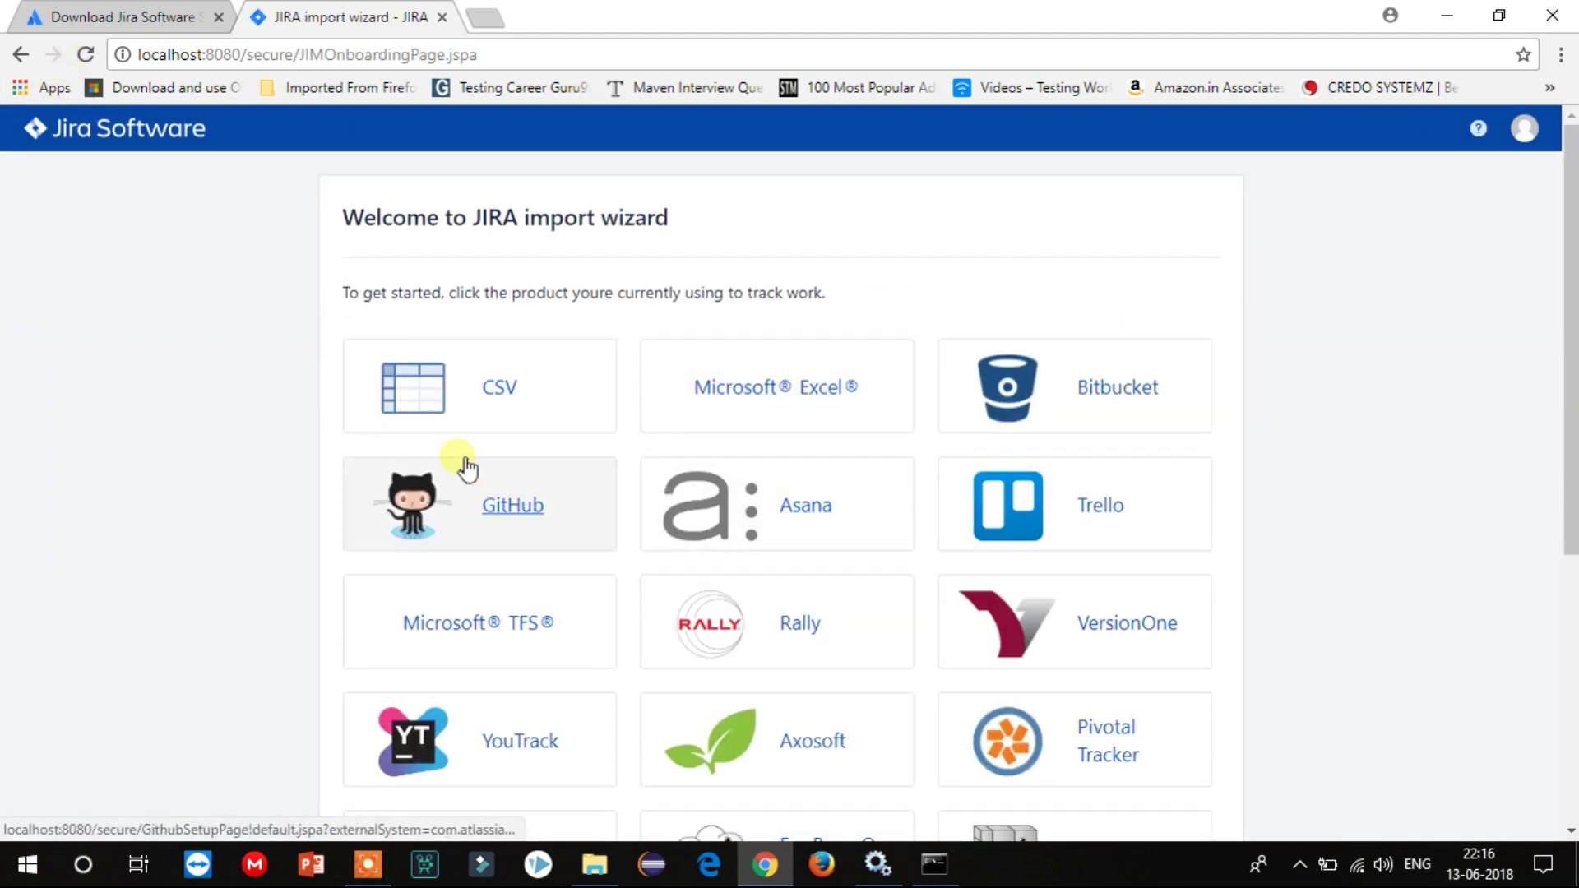
scroll(810, 519, "down", 5)
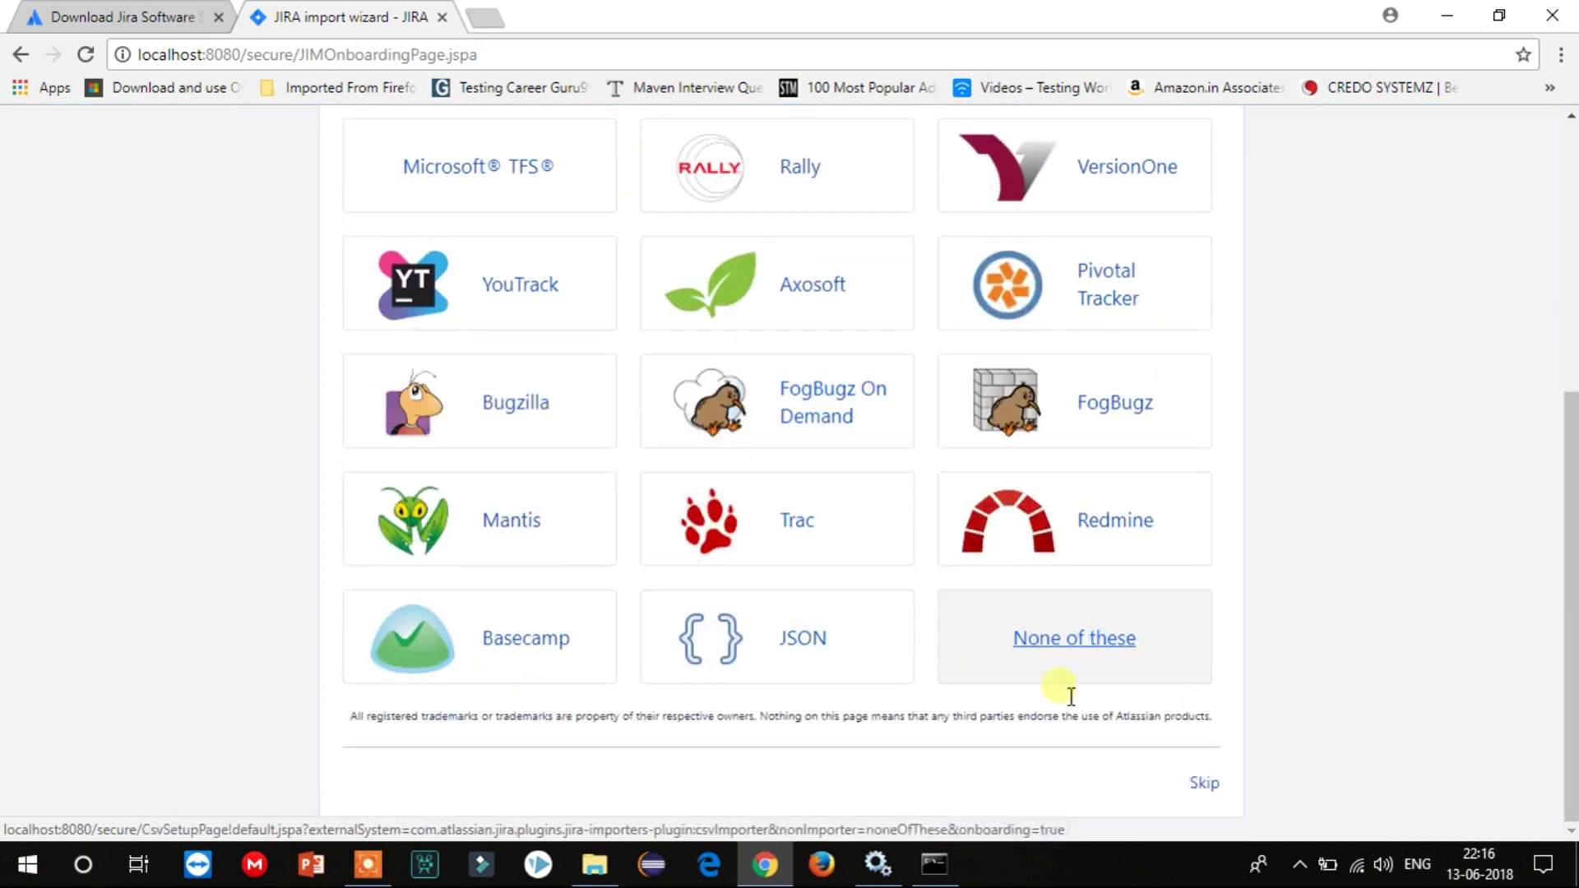